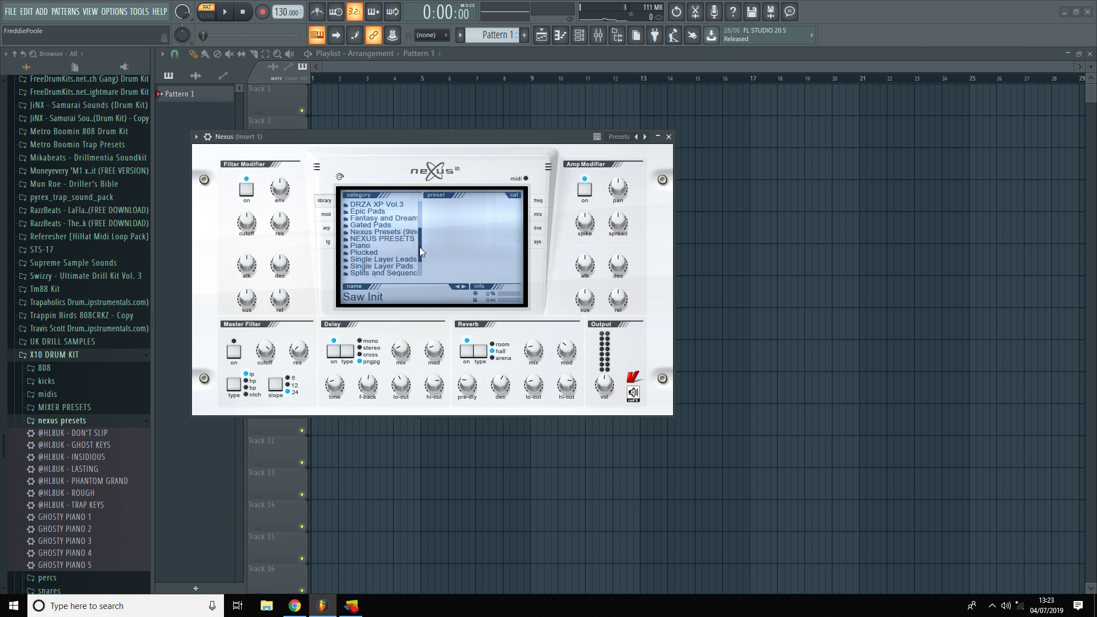
Load the Nexus Grandpiano preset from the Piano category in Nexus and set the project tempo to 141 BPM
left_click(378, 232)
left_click_drag(519, 214, 520, 246)
scroll(520, 247, "up", 2)
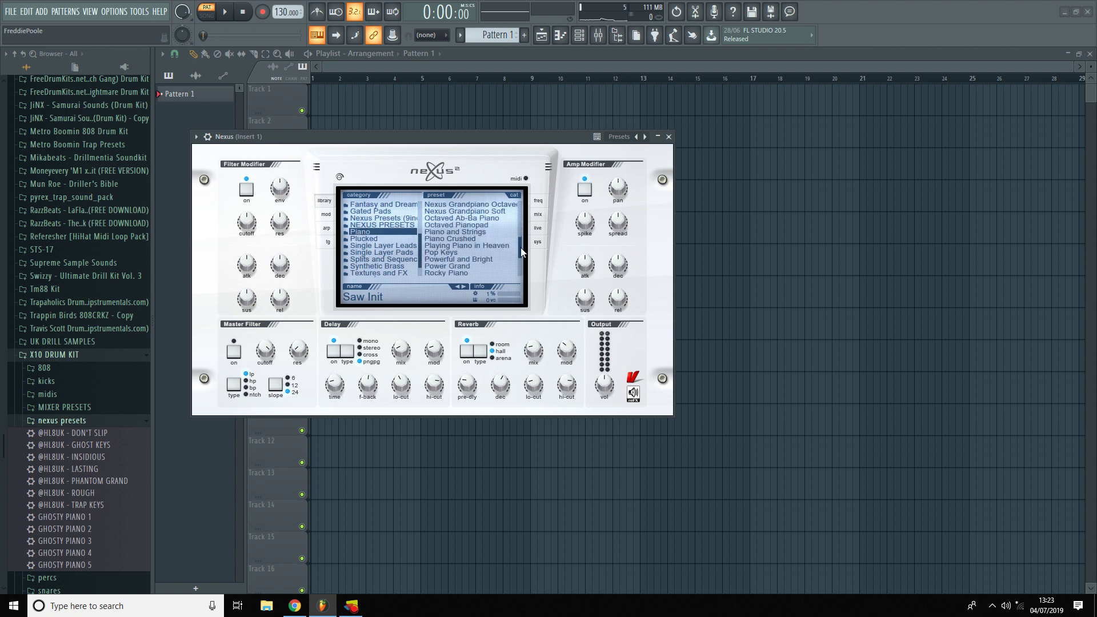
left_click(514, 246)
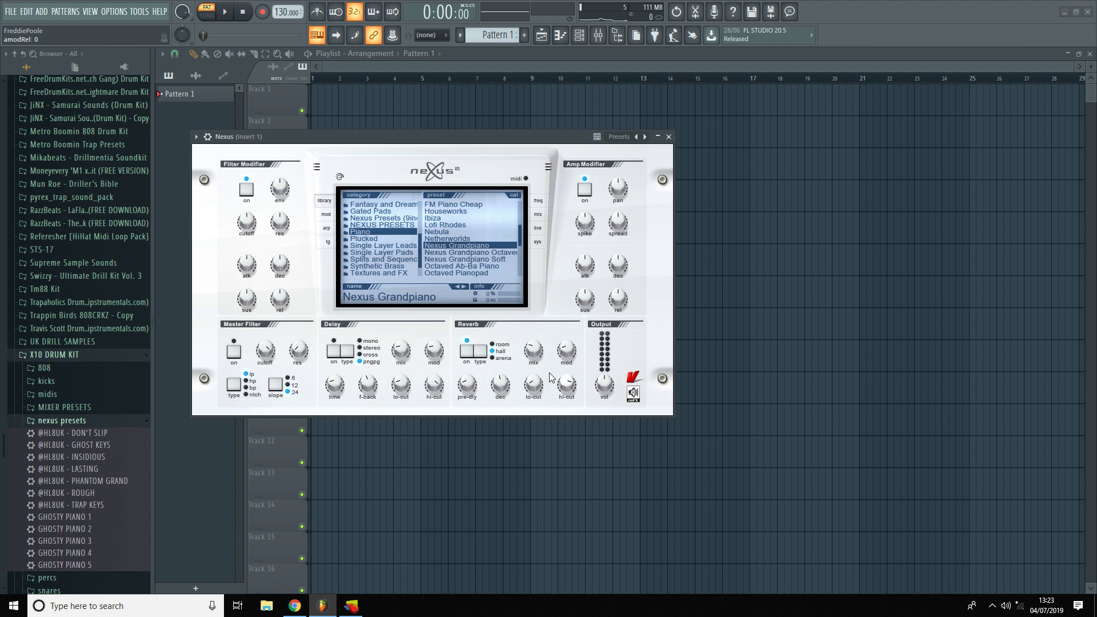
left_click(669, 137)
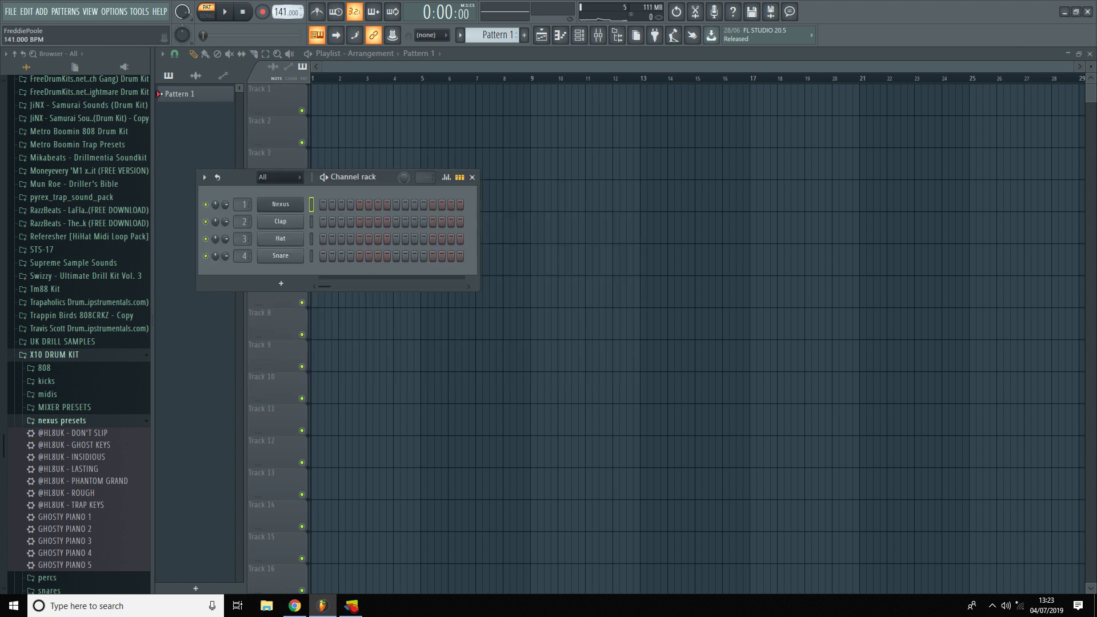
Load the DRILL PIANO mixer preset from the X10 DRUM KIT folder onto mixer Insert 1
left_click(595, 34)
left_click(52, 407)
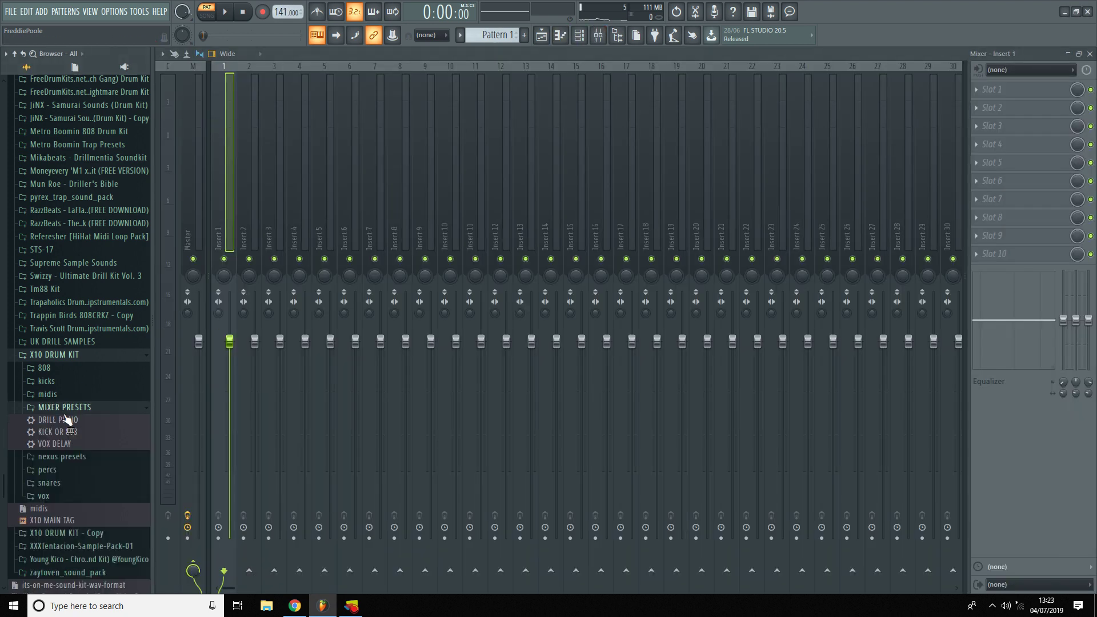
left_click_drag(215, 223, 208, 222)
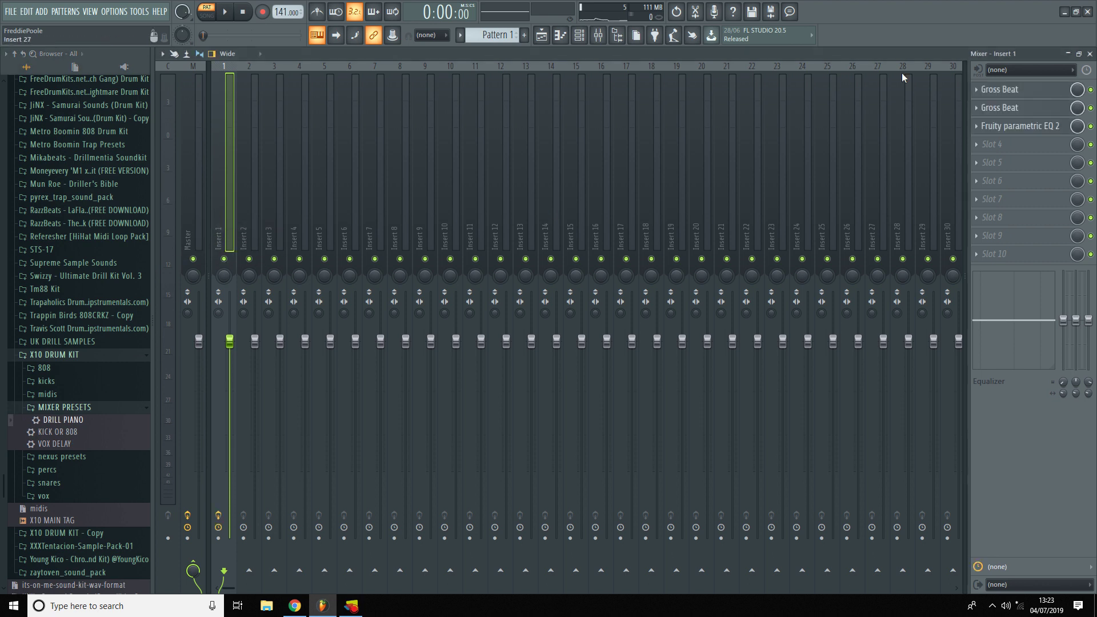
key("F9")
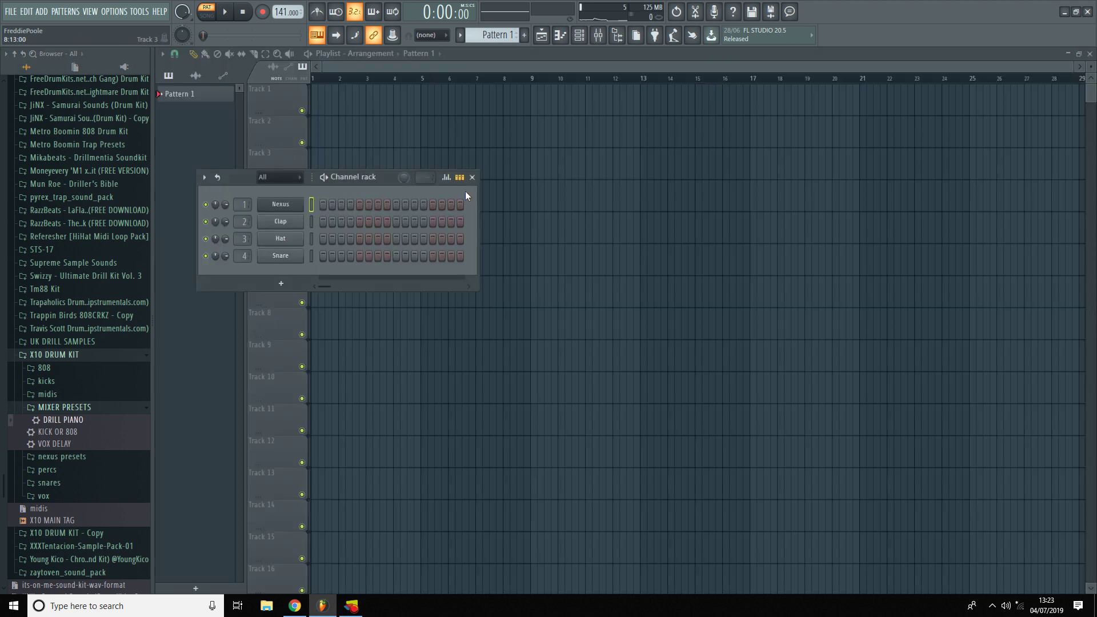
In the Nexus channel's piano roll, place E5 and B5 at the start of bar 1, each about 4.5 steps long
right_click(278, 204)
left_click(328, 205)
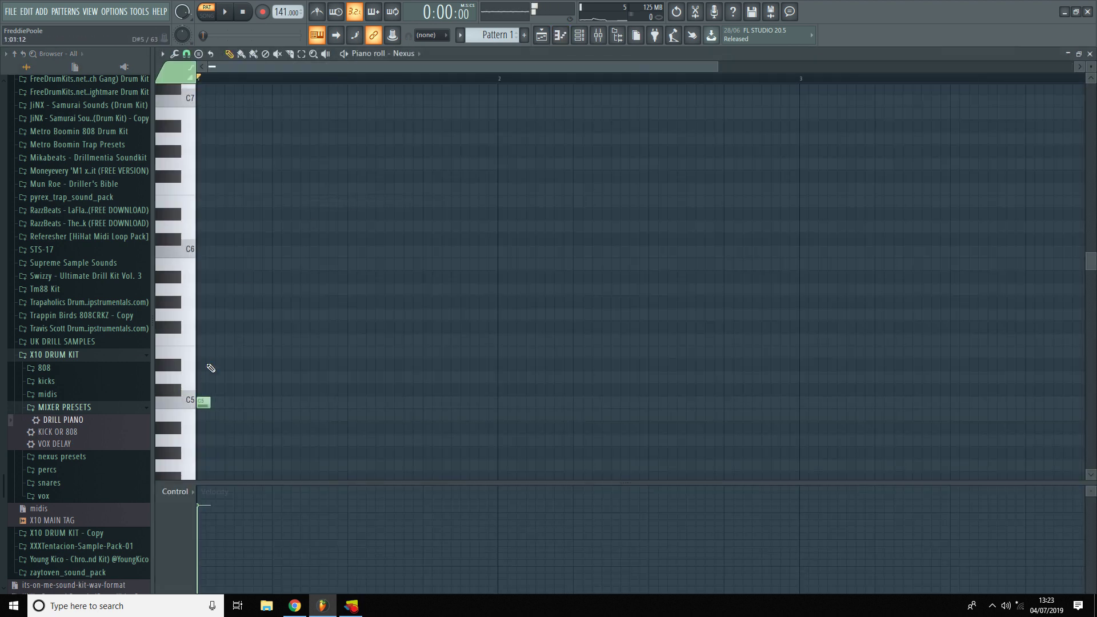
key("space")
scroll(196, 446, "up", 1)
key("space")
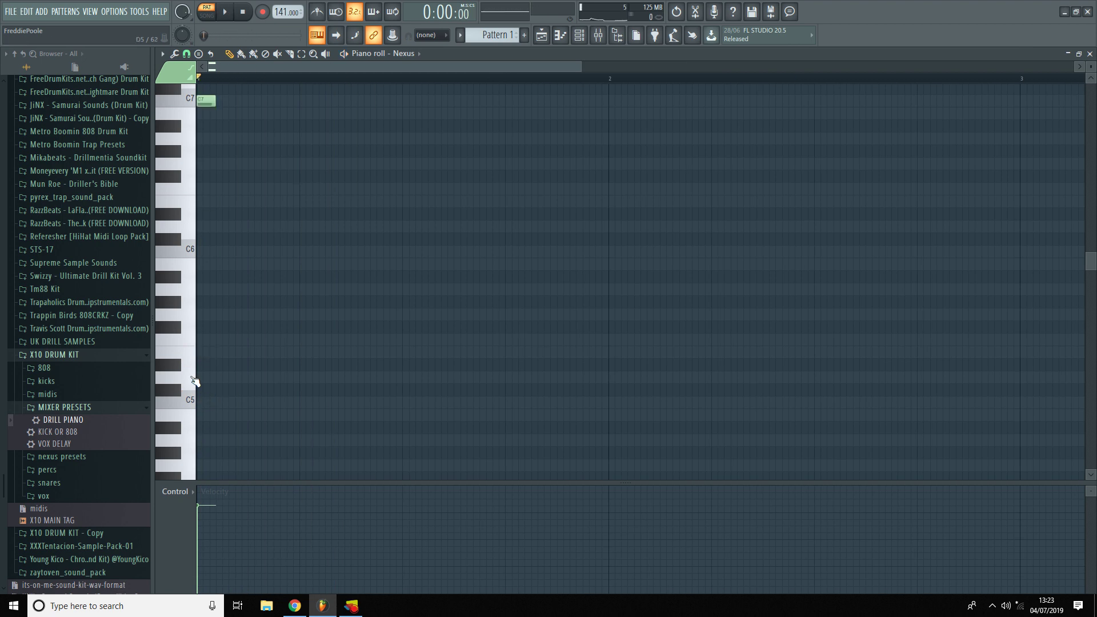
key("space")
key("space")
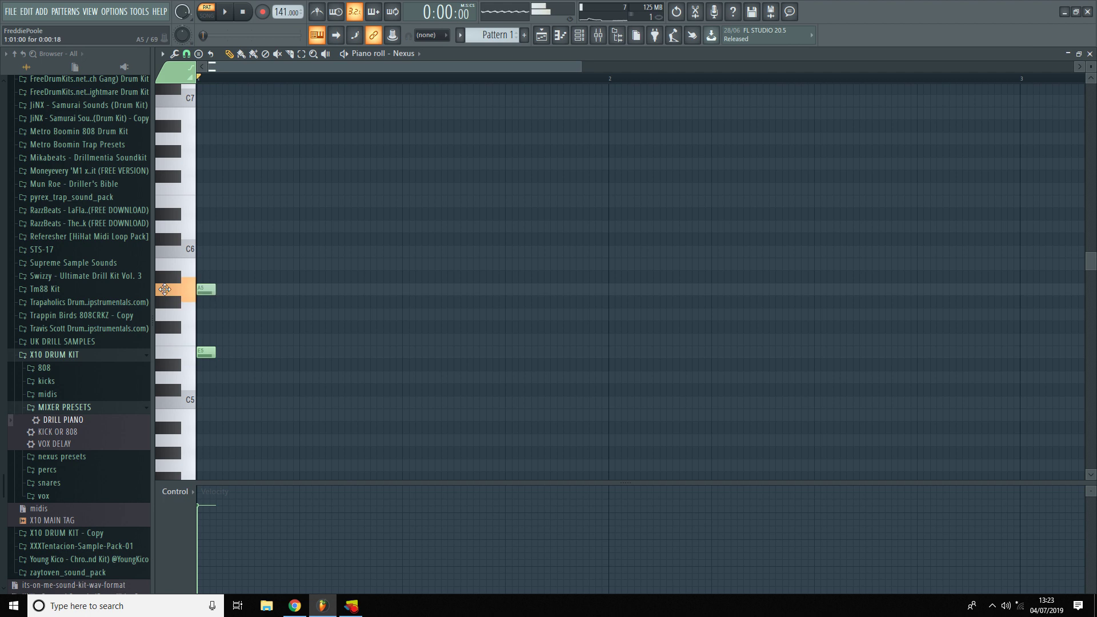
key("space")
left_click_drag(206, 372, 309, 295)
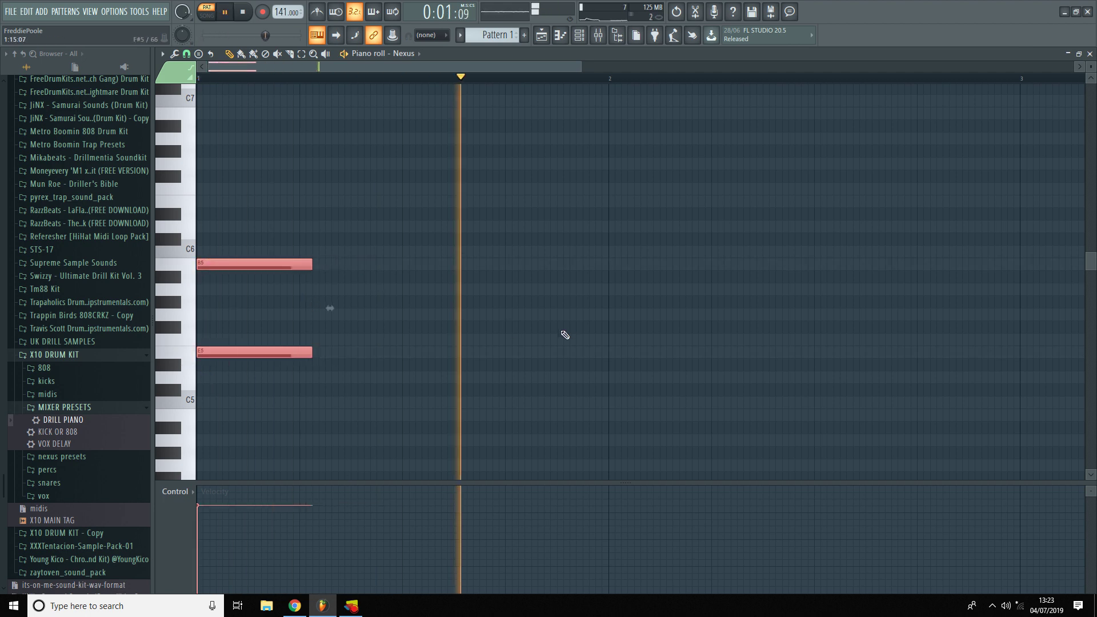
Duplicate the E5 and B5 chord to the start of bar 2
key("space")
key("ctrl+b")
left_click_drag(411, 351, 650, 352)
key("space")
left_click(582, 385, "ctrl")
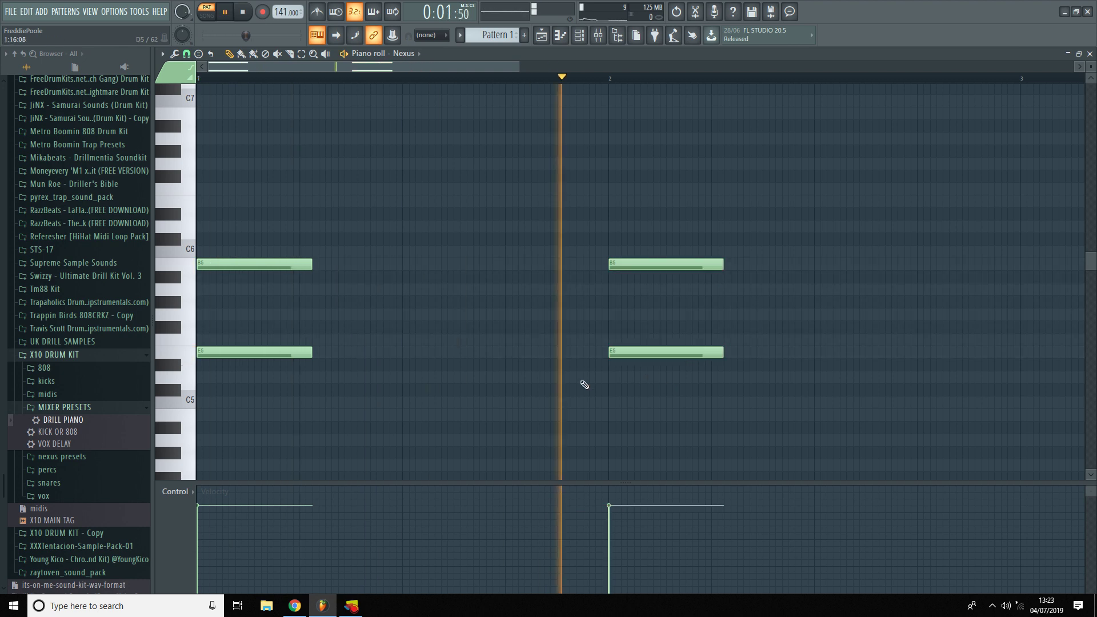
Place C6 and E5 together at the start of bar 3 and play the pattern
scroll(600, 382, "down", 1)
scroll(749, 268, "up", 2)
key("space")
left_click(753, 251)
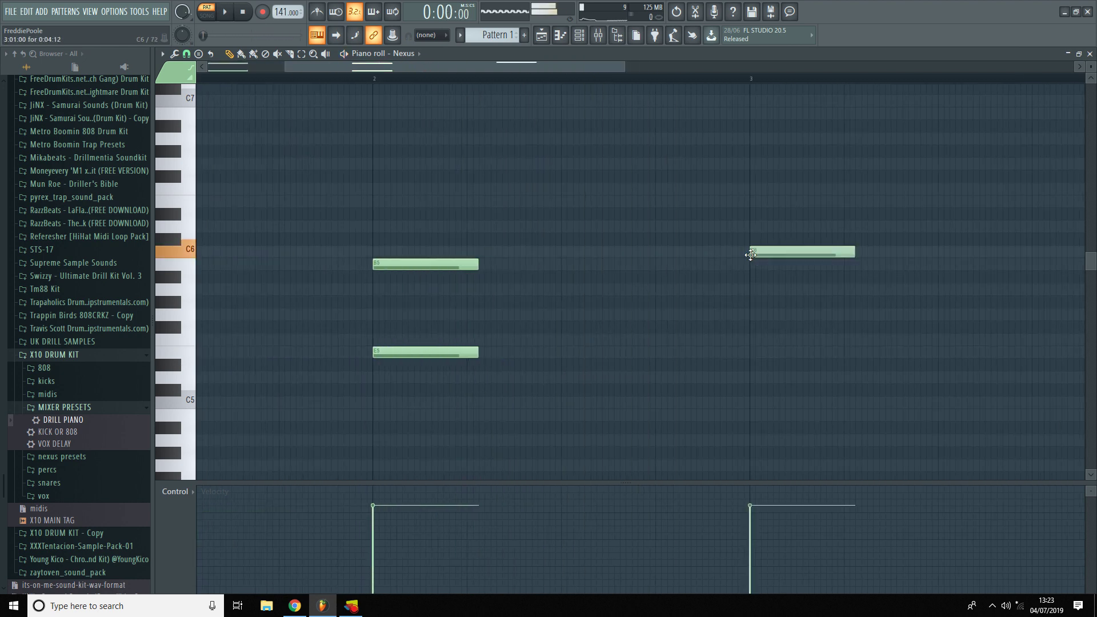
left_click(751, 352)
key("space")
scroll(485, 378, "down", 2)
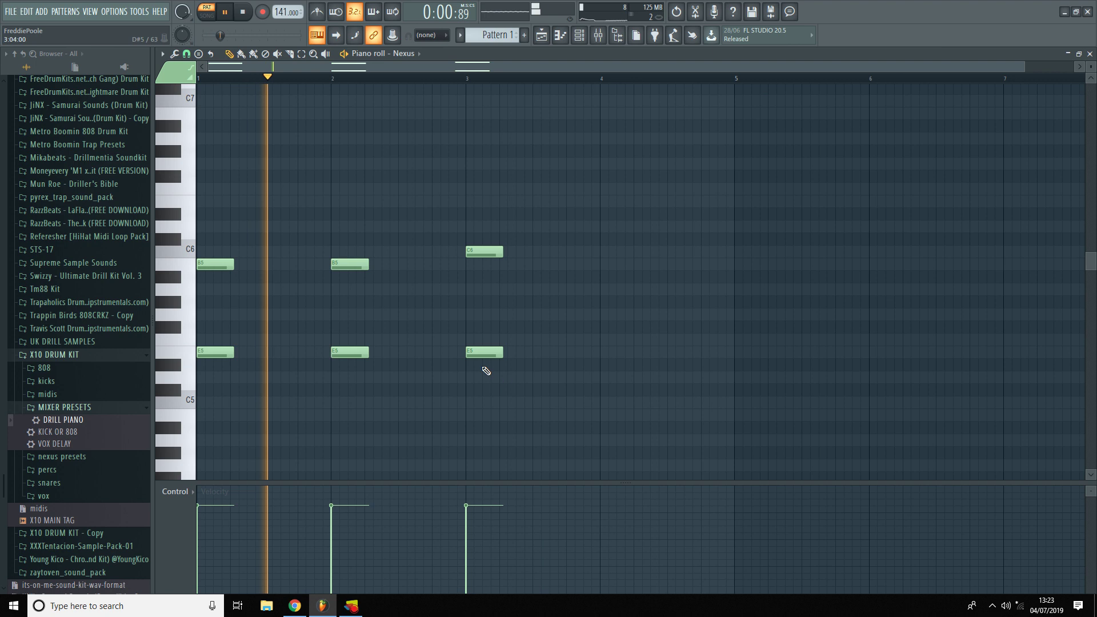
Duplicate the C6 and E5 chord from bar 3 to the start of bar 4
left_click_drag(473, 356, 622, 250)
key("ctrl+b")
left_click(588, 285)
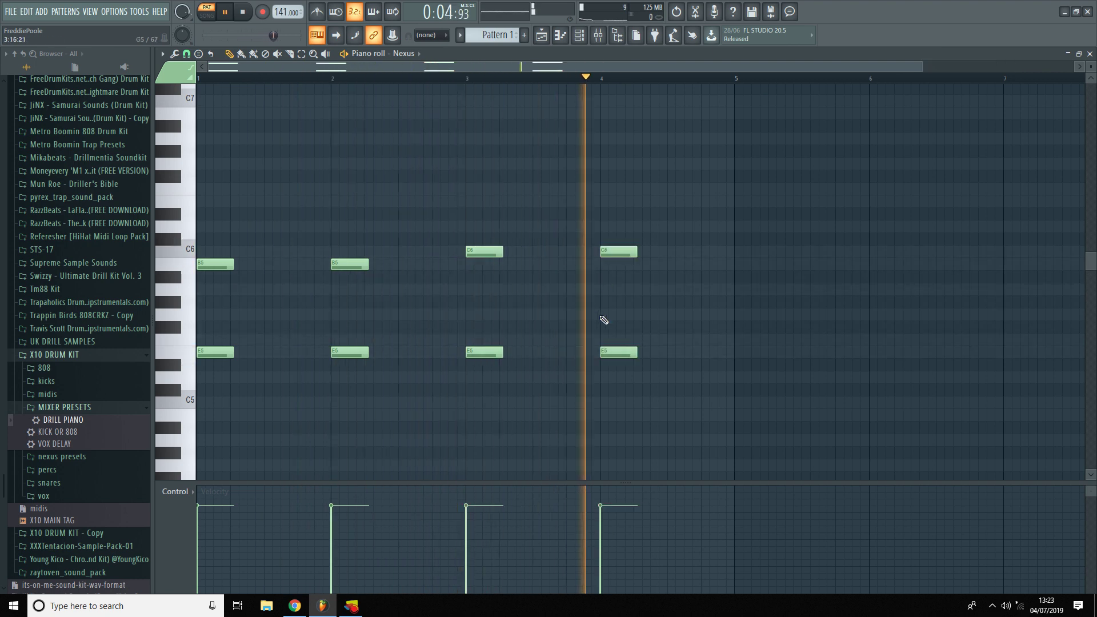
Duplicate the four-bar chord progression into bars 5 to 8 and play it back
key("space")
key("ctrl+b")
scroll(659, 370, "up", 2)
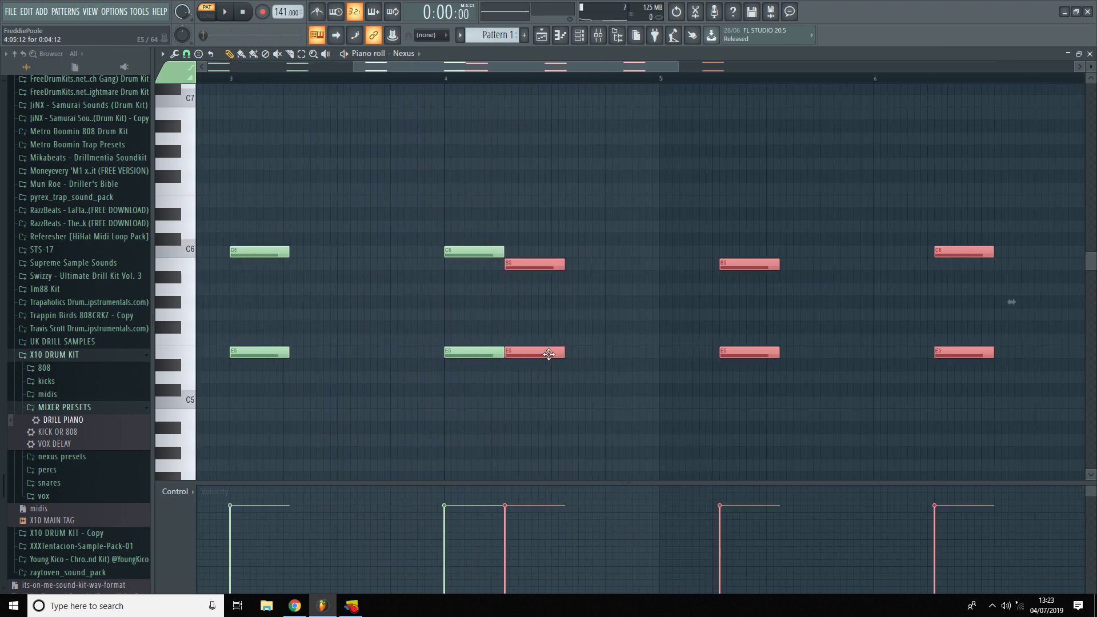
left_click_drag(547, 353, 700, 354)
key("ctrl+d")
key("space")
scroll(362, 317, "down", 3)
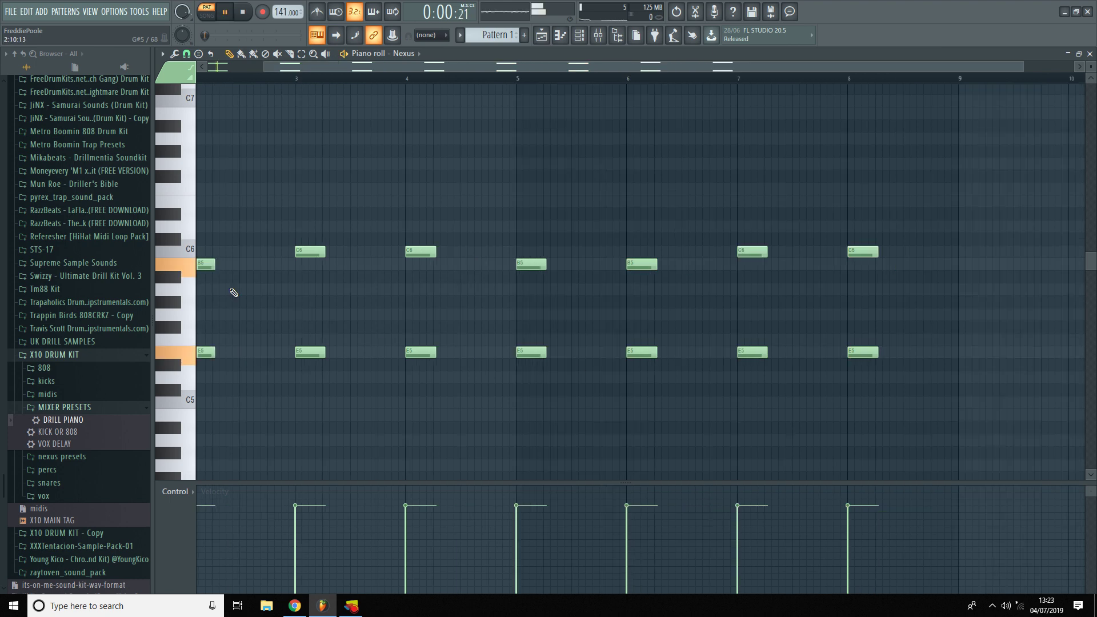
Clone the Nexus channel, close the clone's plugin window and open the clone's empty piano roll
scroll(143, 258, "down", 3)
scroll(217, 189, "down", 1)
key("F7")
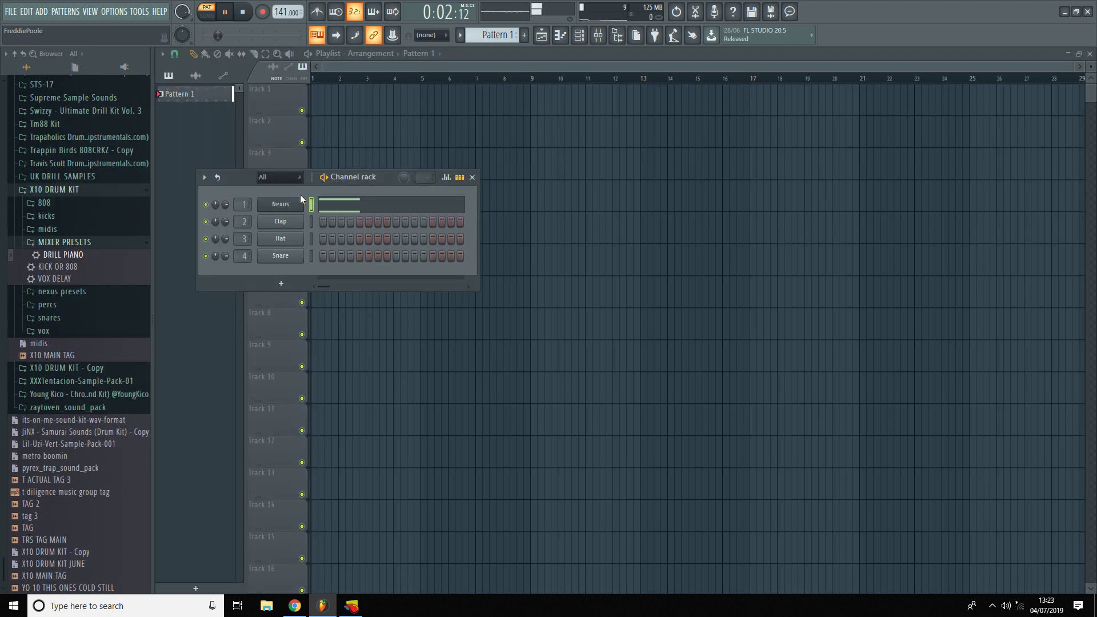
right_click(303, 198)
left_click(353, 304)
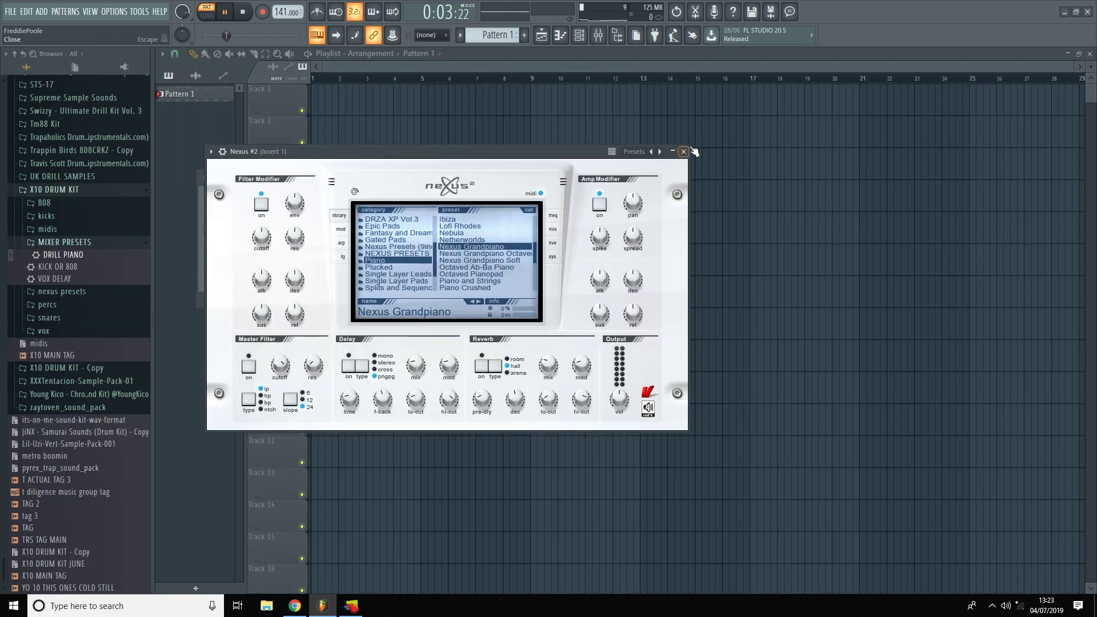
left_click(683, 152)
key("F7")
key("space")
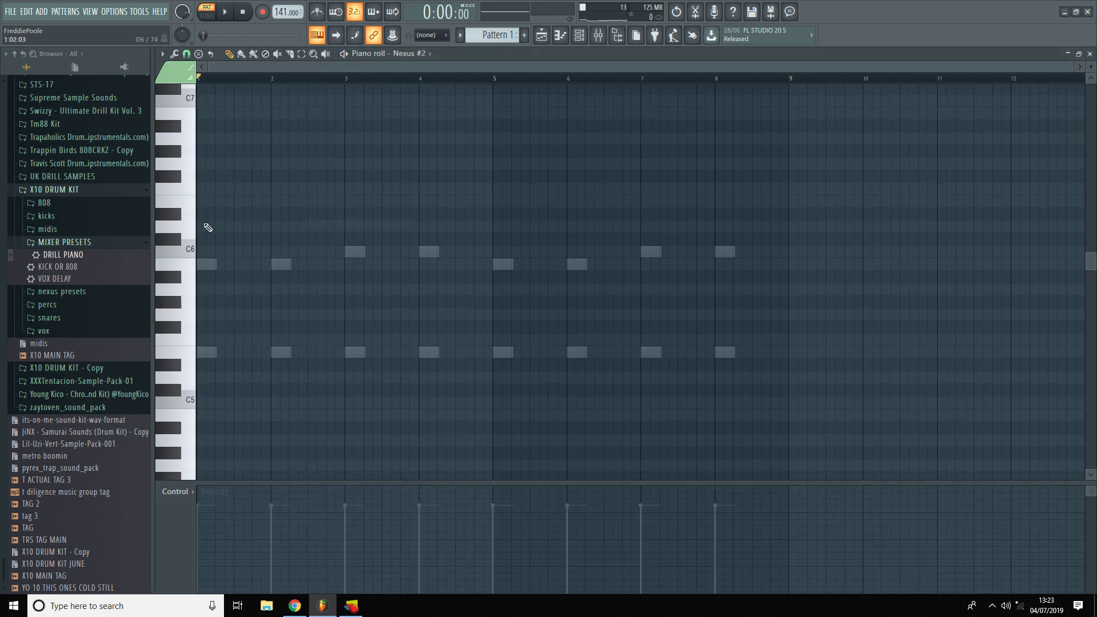
Place melody notes E6 at the start of bar 1 and F#6, G6 and B6 on steps 1, 3 and 4 of bar 2
key("space")
scroll(199, 215, "up", 3)
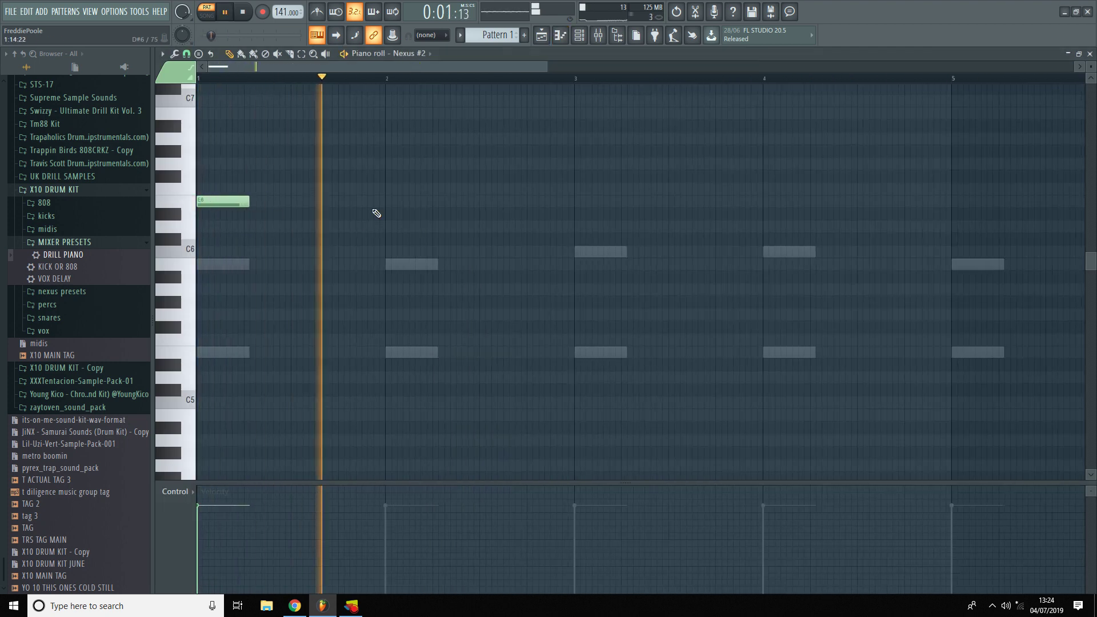
key("space")
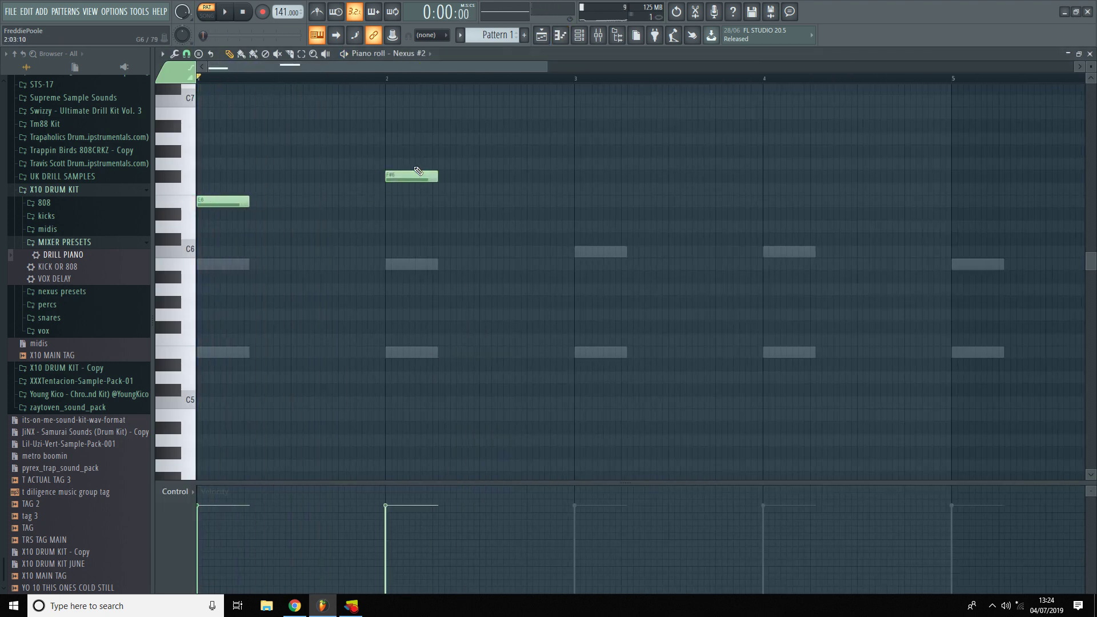
left_click(410, 163)
left_click_drag(422, 138, 422, 112)
key("space")
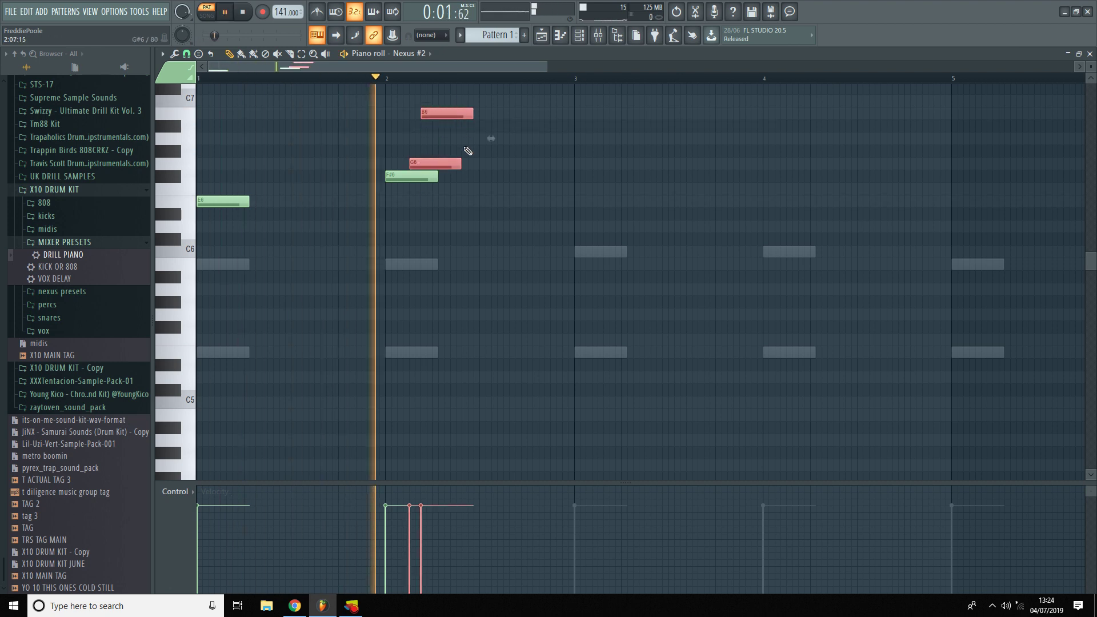
key("ctrl+d")
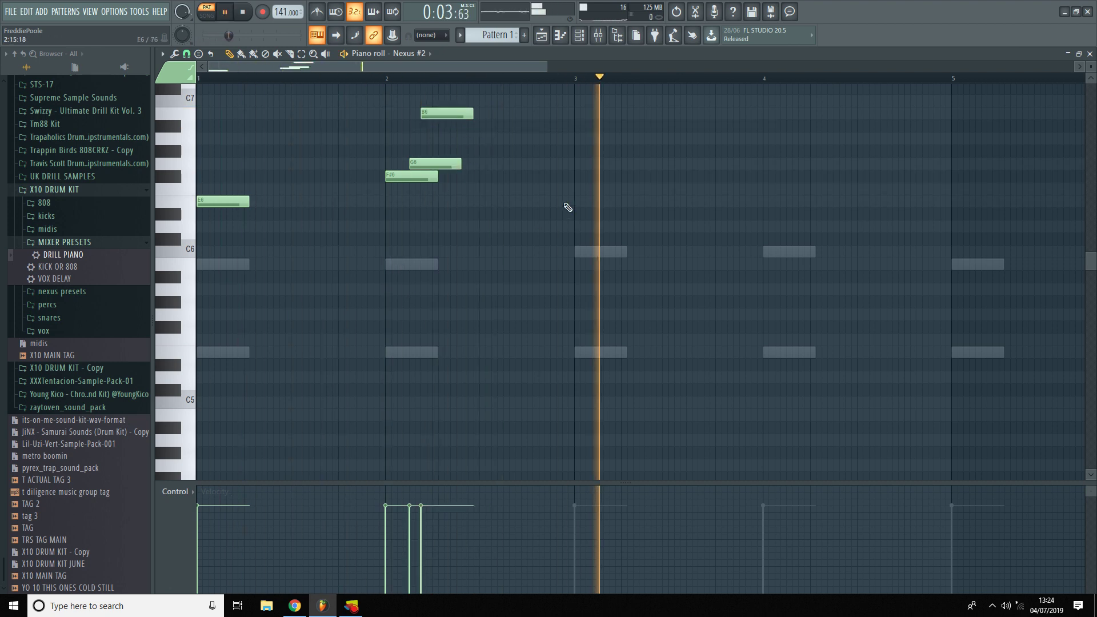
Add melody notes A6 and G6 on steps 1 and 3 of bar 3
key("space")
scroll(571, 188, "up", 2)
left_click(577, 140)
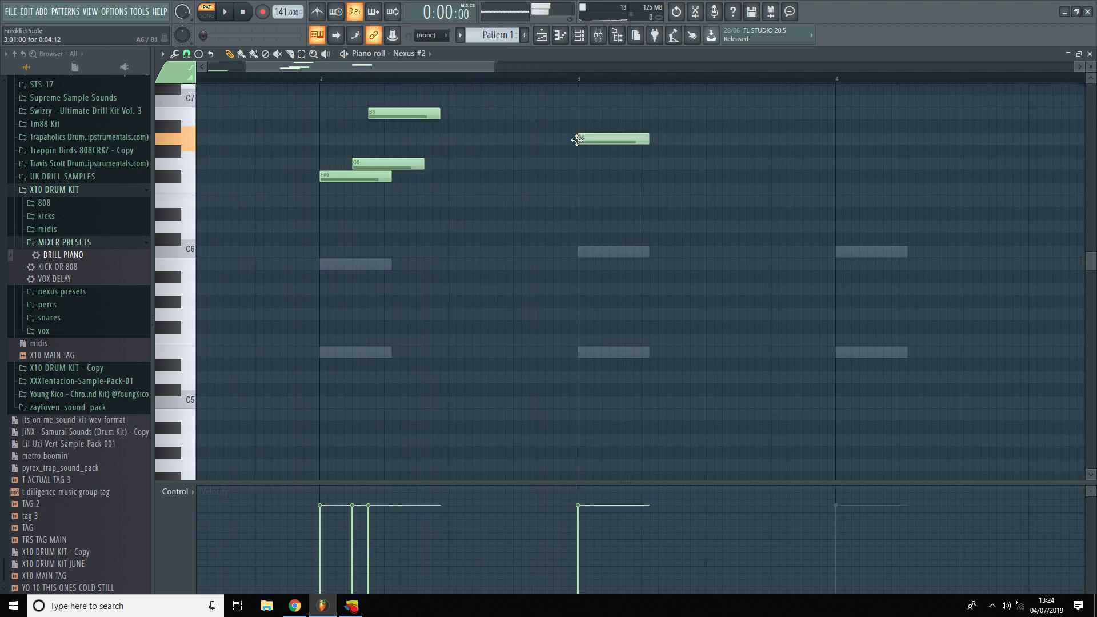
left_click(612, 163)
Add melody notes F#6, E6 and B5 on steps 1, 3 and 4 of bar 4 and play the melody
left_click(840, 178)
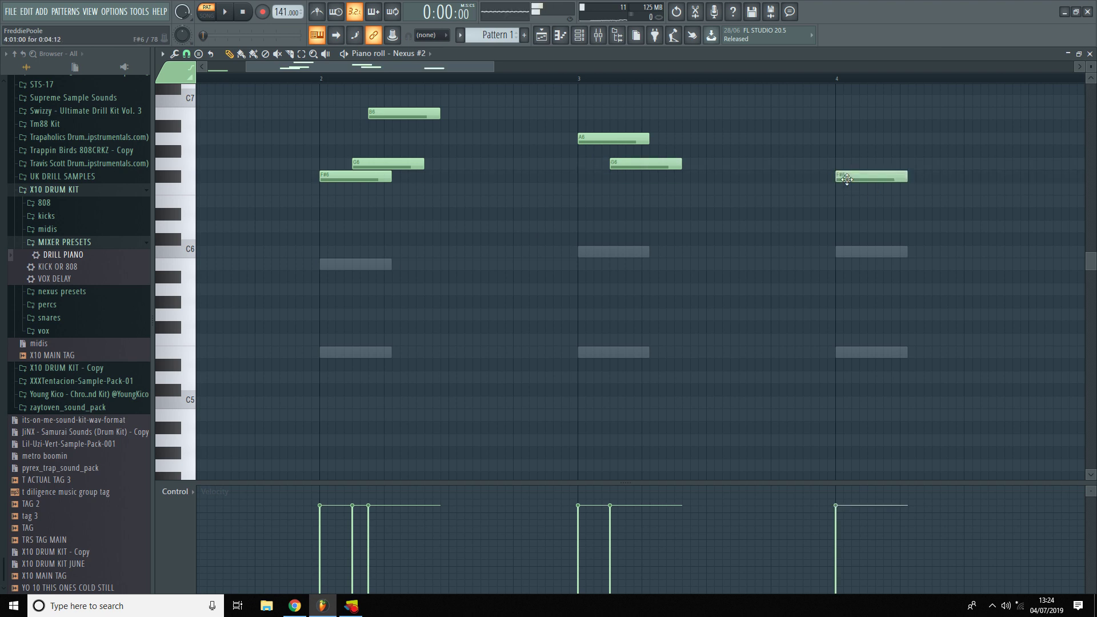
left_click(869, 201)
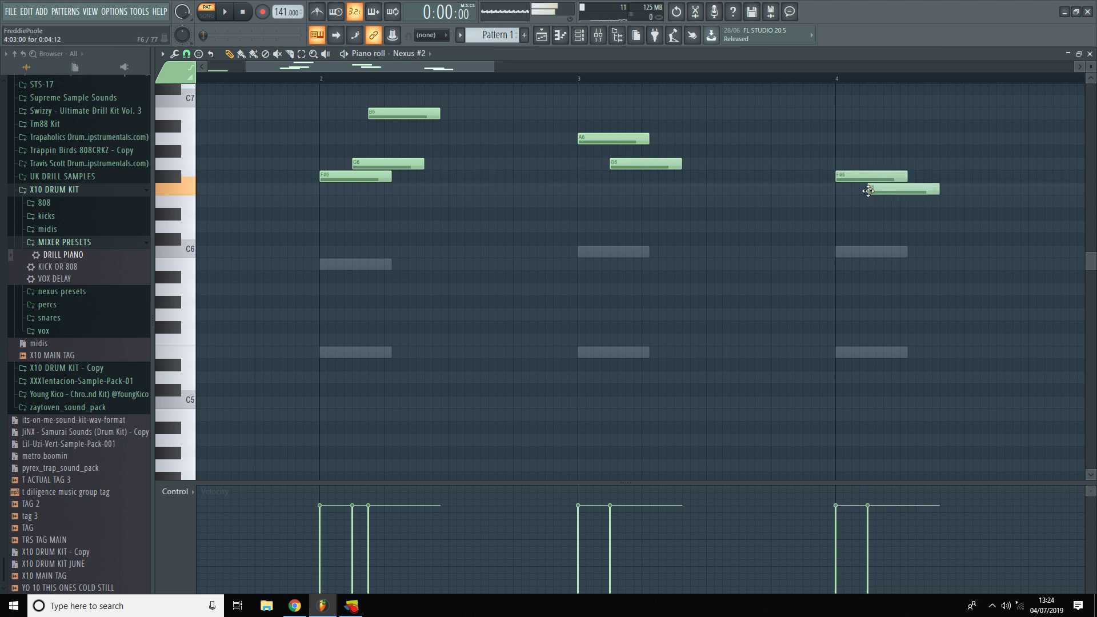
left_click(883, 250)
left_click_drag(882, 262, 883, 266)
key("space")
scroll(593, 289, "down", 4)
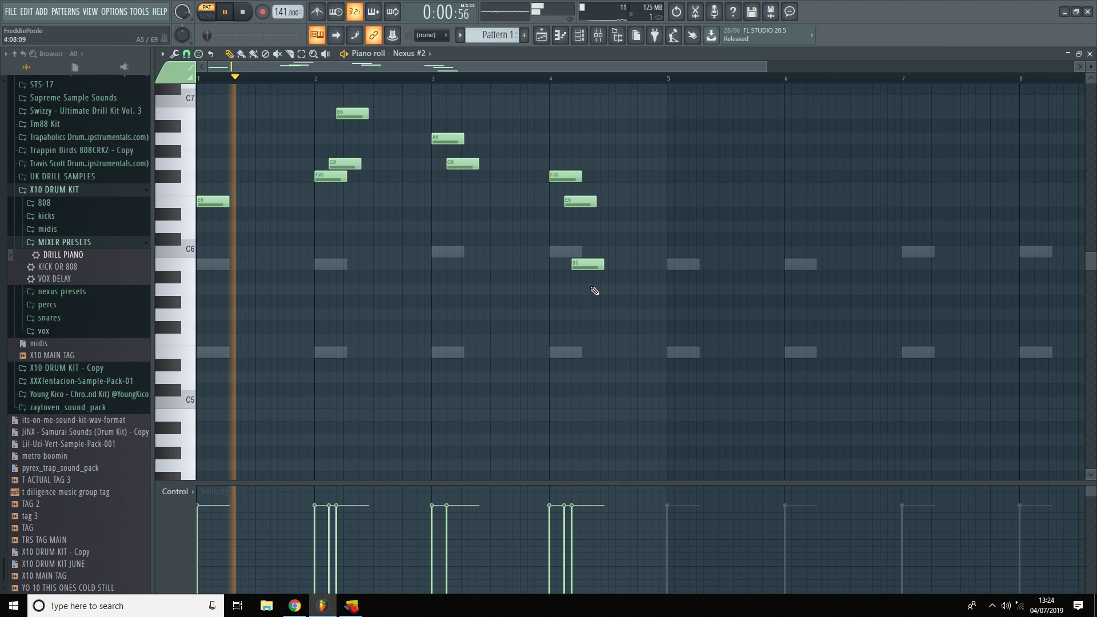
Lower the velocities of the melody notes, sloping them downward across the notes in bars 3 and 4
scroll(308, 463, "up", 3)
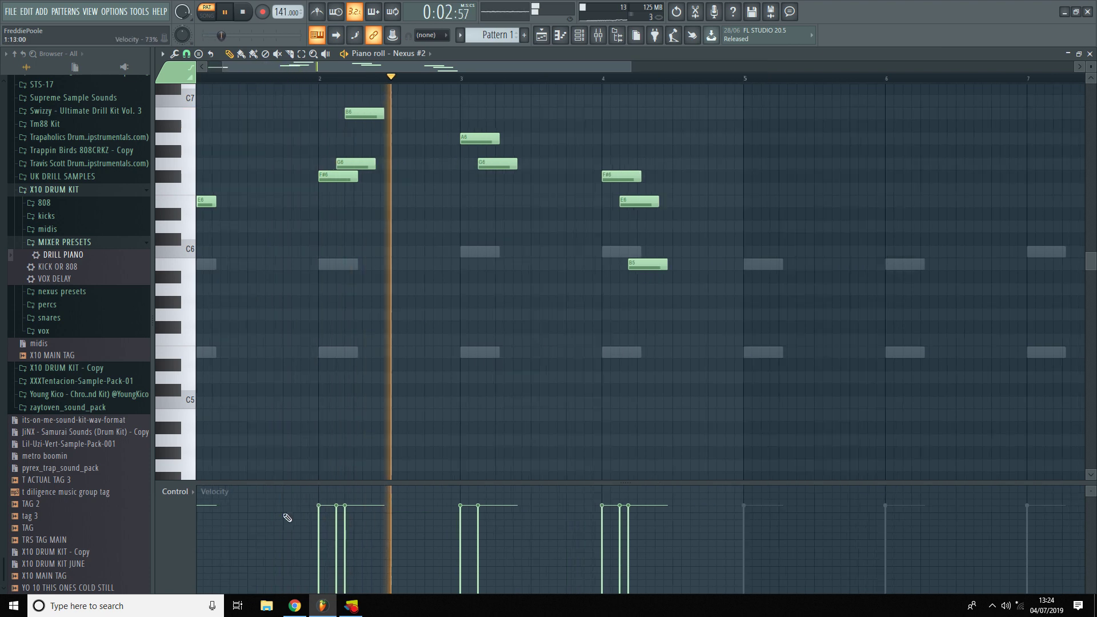
scroll(312, 447, "up", 1)
left_click_drag(575, 512, 611, 532)
scroll(556, 413, "down", 2)
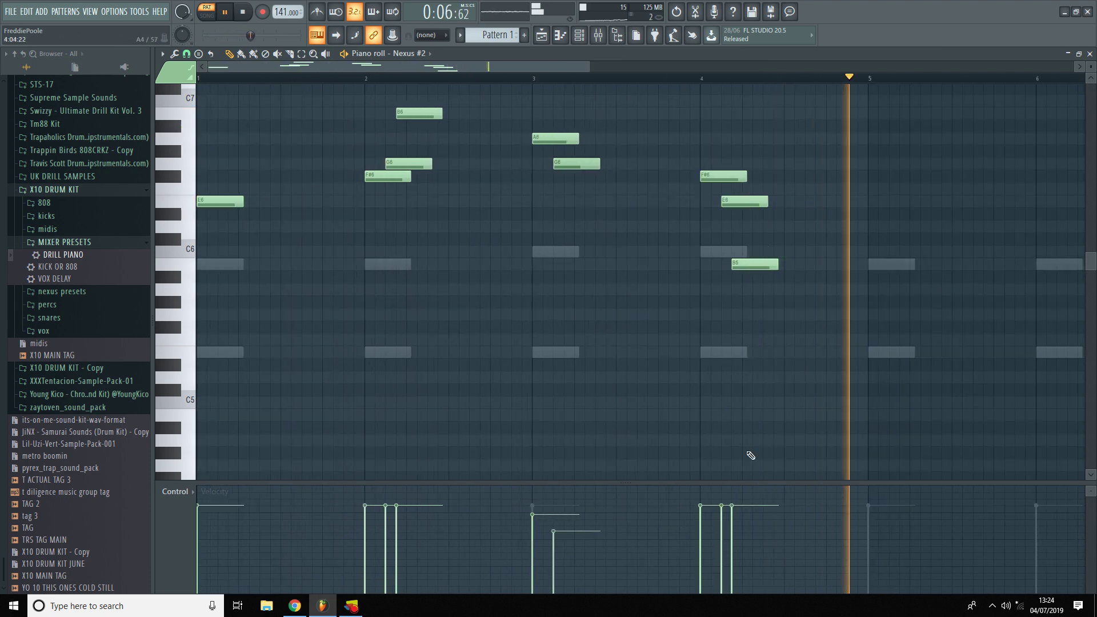
scroll(714, 503, "up", 1)
key("space")
left_click_drag(692, 517, 735, 524)
key("space")
scroll(409, 404, "down", 2)
left_click_drag(279, 509, 286, 512)
Route the cloned Nexus channel to mixer Insert 2 and load the DRILL PIANO mixer preset onto that track
key("Escape")
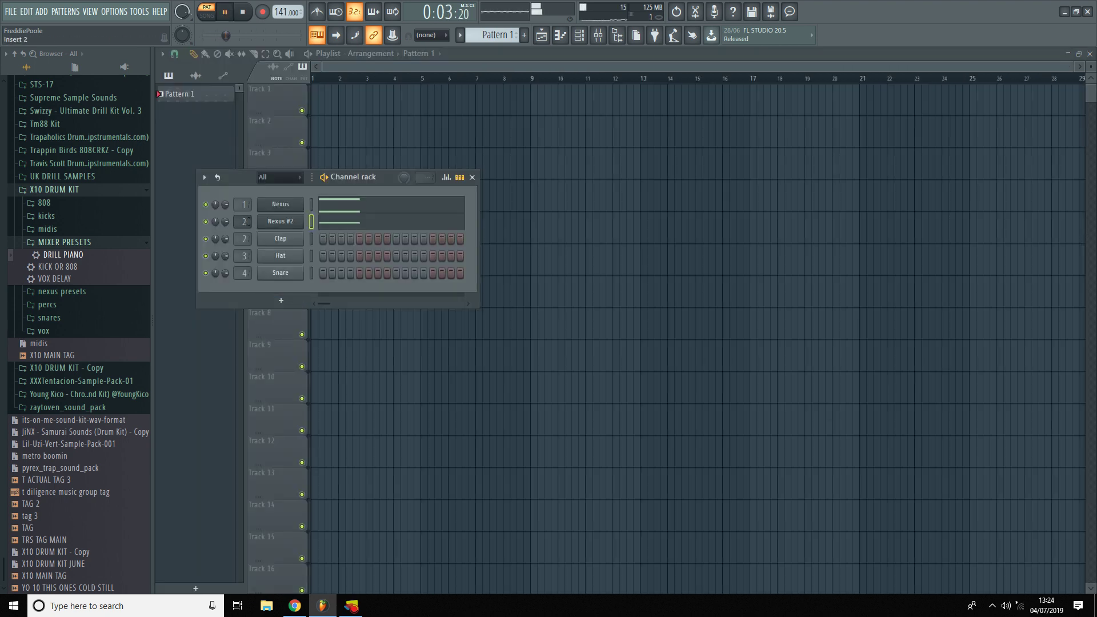
left_click(603, 37)
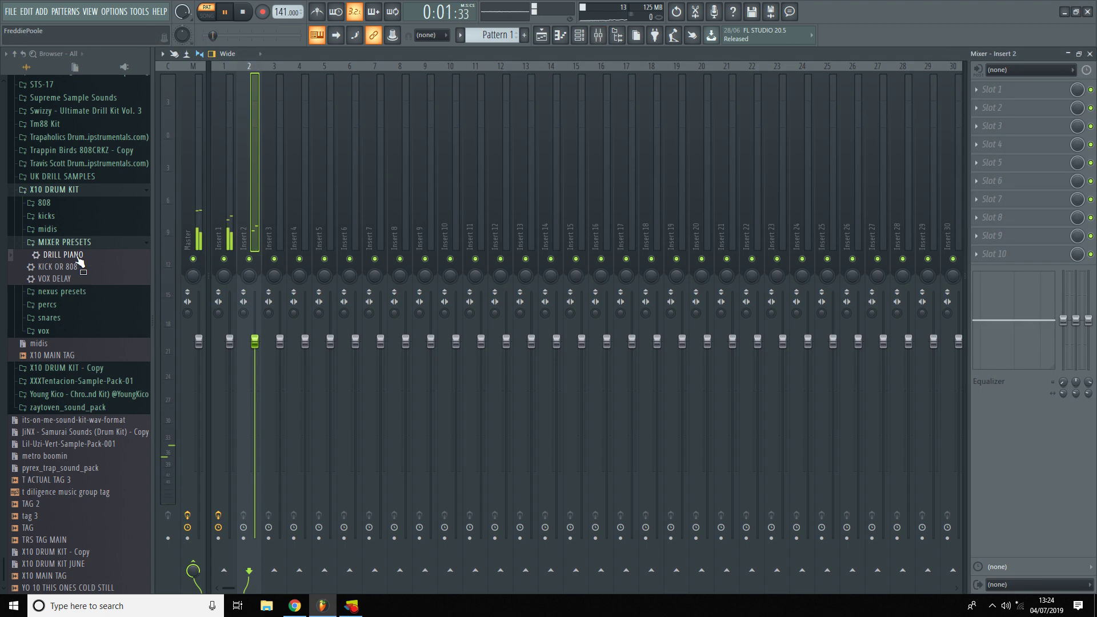
left_click_drag(78, 260, 250, 212)
Add Fruity Reeverb 2 to effect slot 4 of Insert 2 and raise that track's volume fader
left_click(1006, 148)
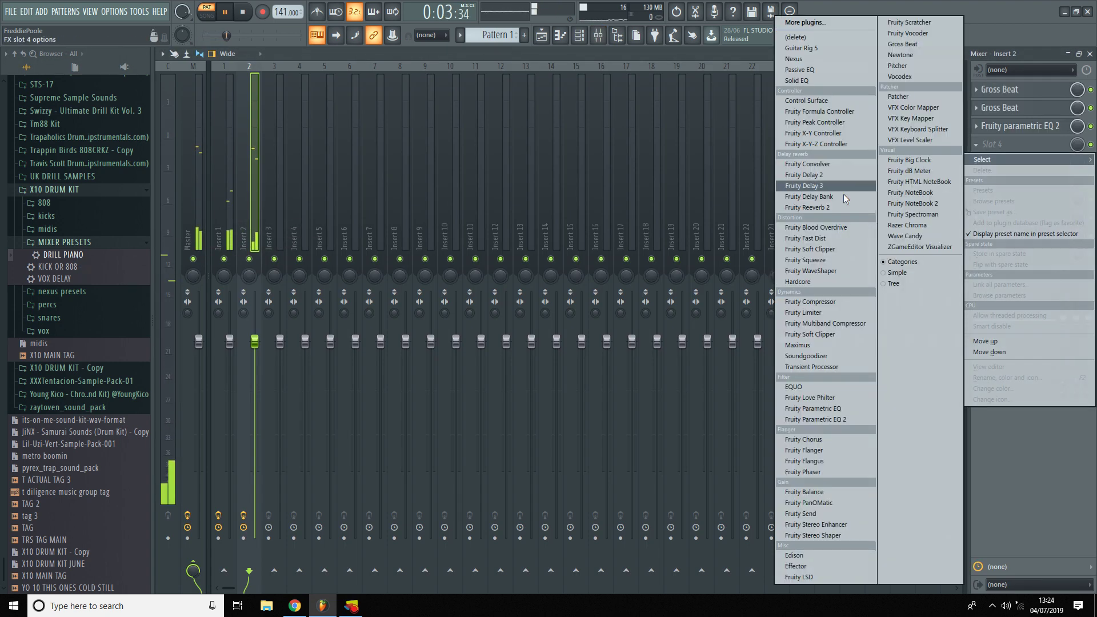
left_click(822, 209)
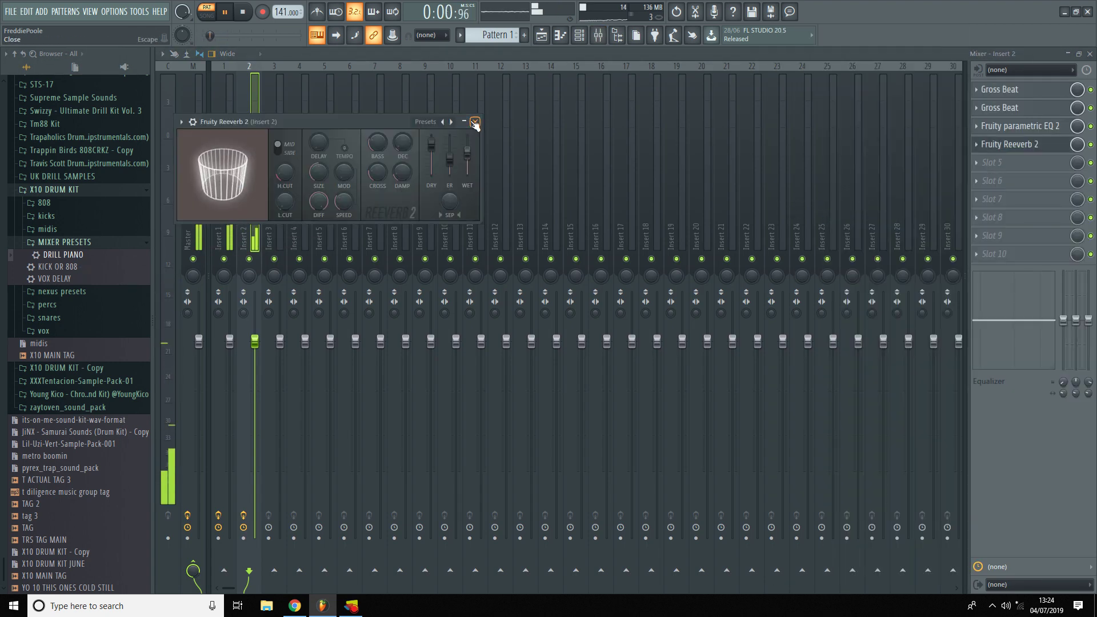
left_click(474, 122)
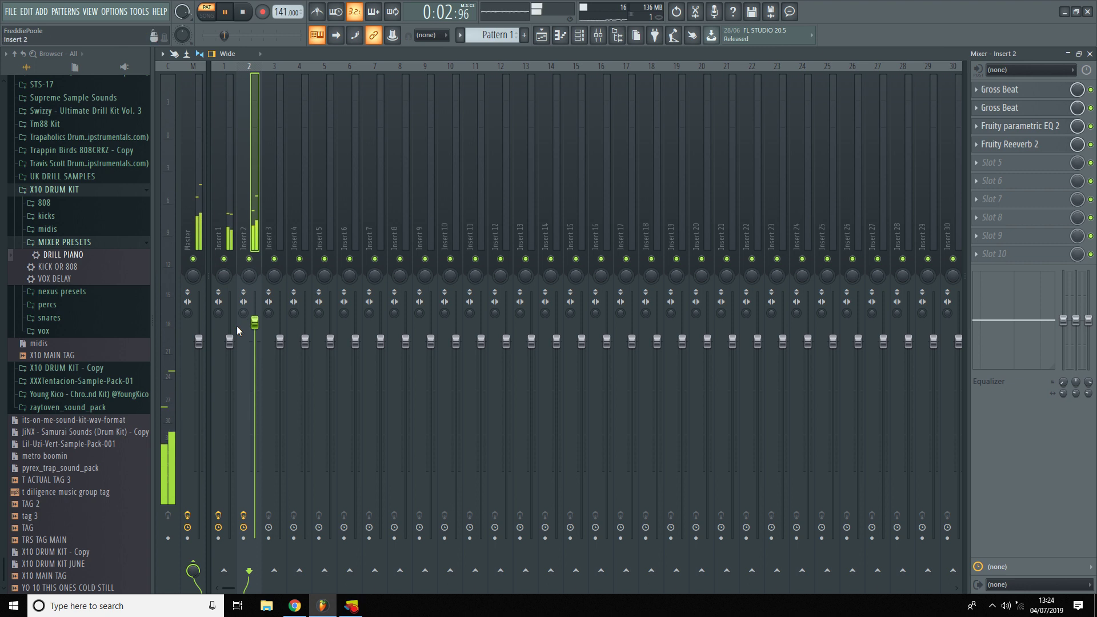
left_click_drag(235, 342, 236, 346)
left_click(256, 325)
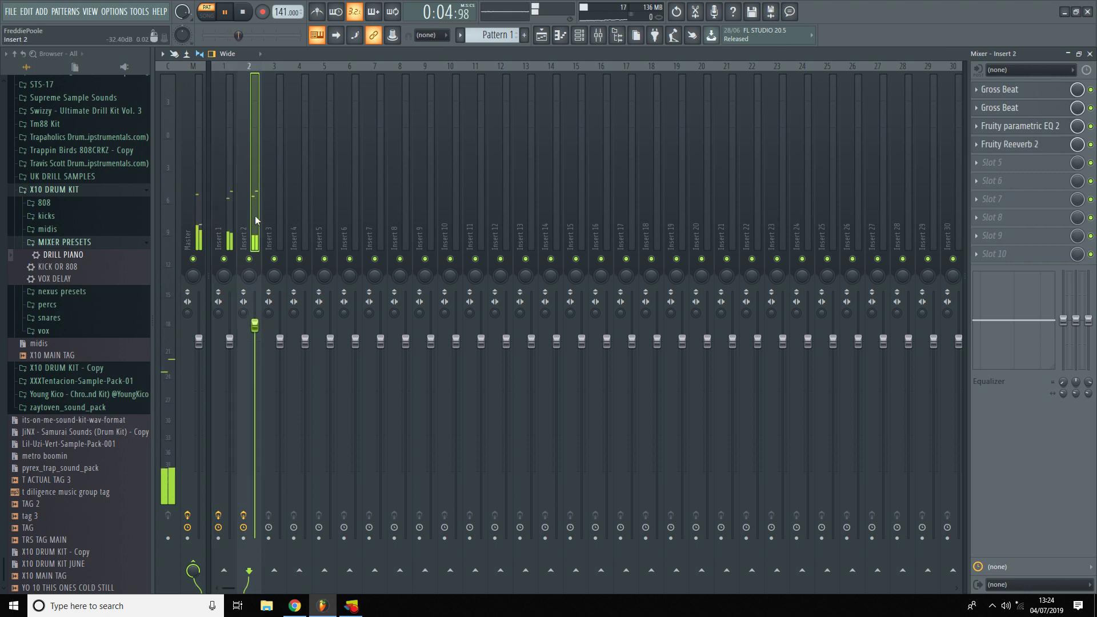
Lower the low-cut frequency in Insert 2's Fruity Parametric EQ 2 and raise that track's volume fader to about 5 dB
left_click(1015, 130)
left_click_drag(392, 307, 393, 292)
key("space")
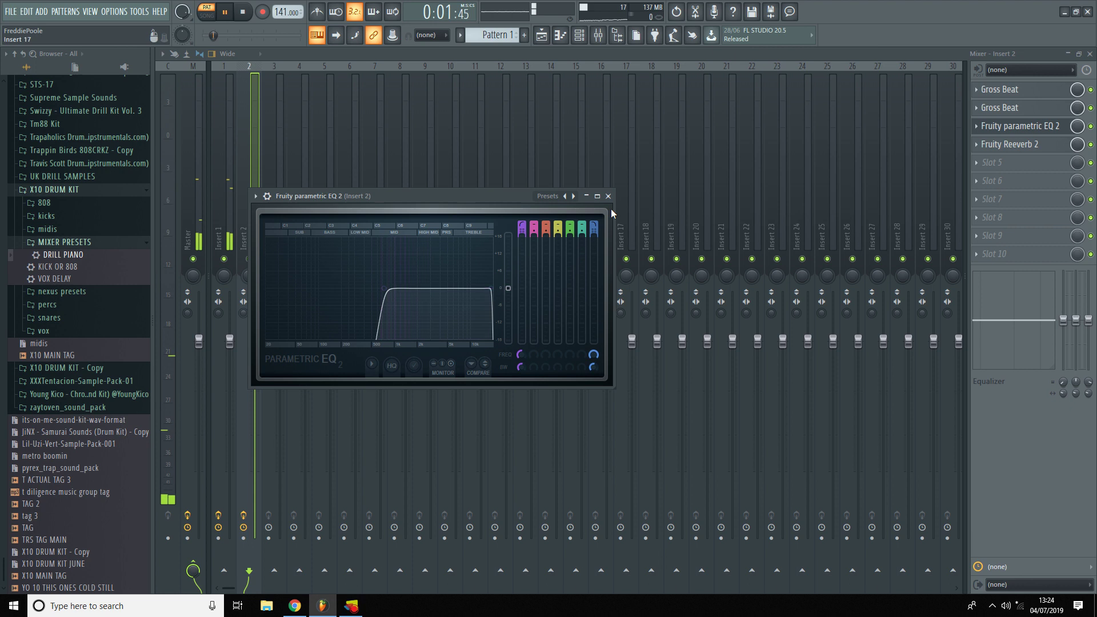
left_click(608, 196)
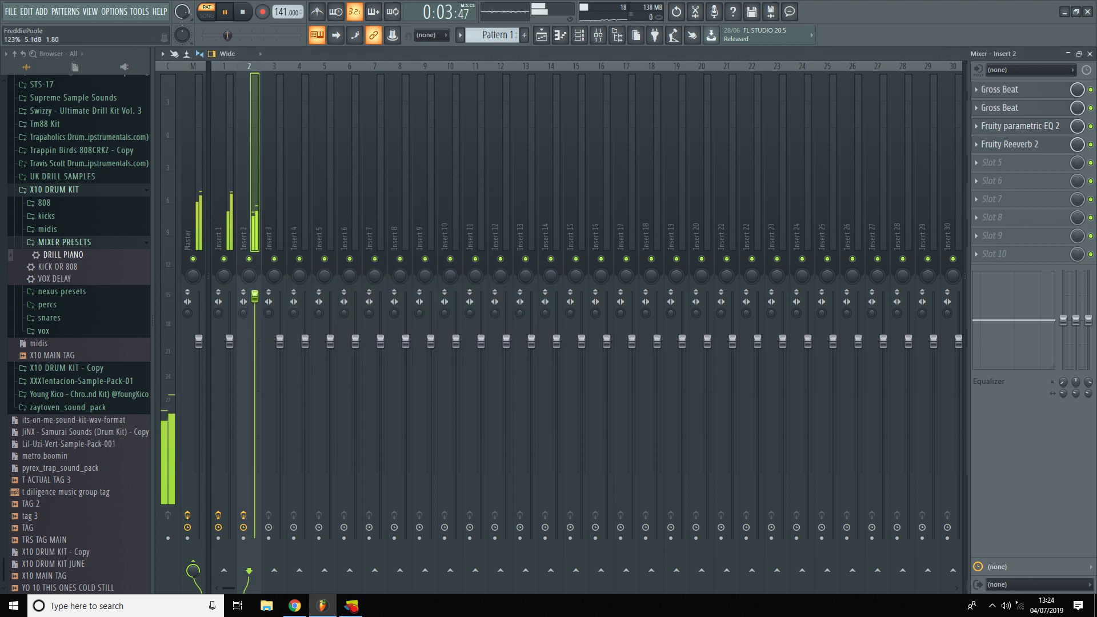
left_click(1040, 135)
left_click_drag(392, 292, 381, 288)
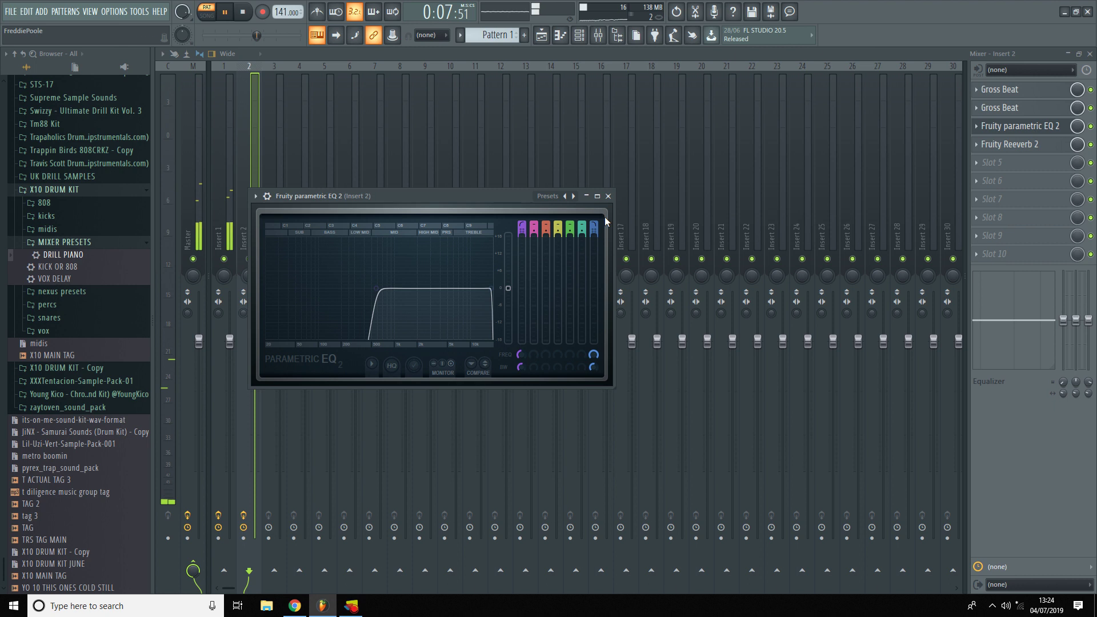
left_click(607, 196)
key("space")
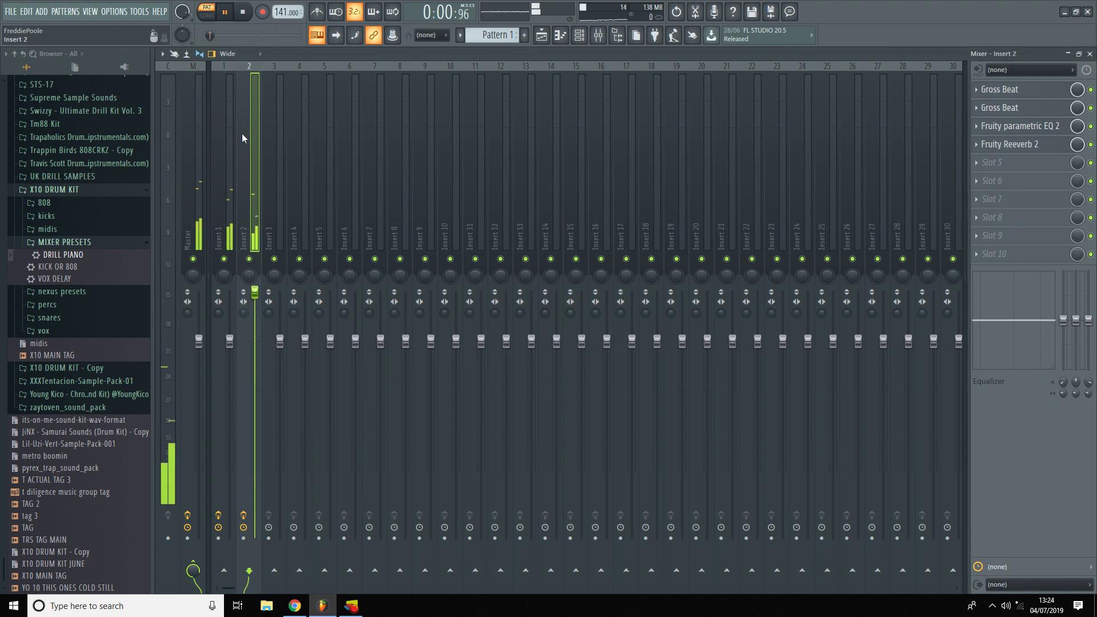
Replace the Clap channel's sample with perc 4 from the percs folder of X10 DRUM KIT
key("F9")
left_click(68, 243)
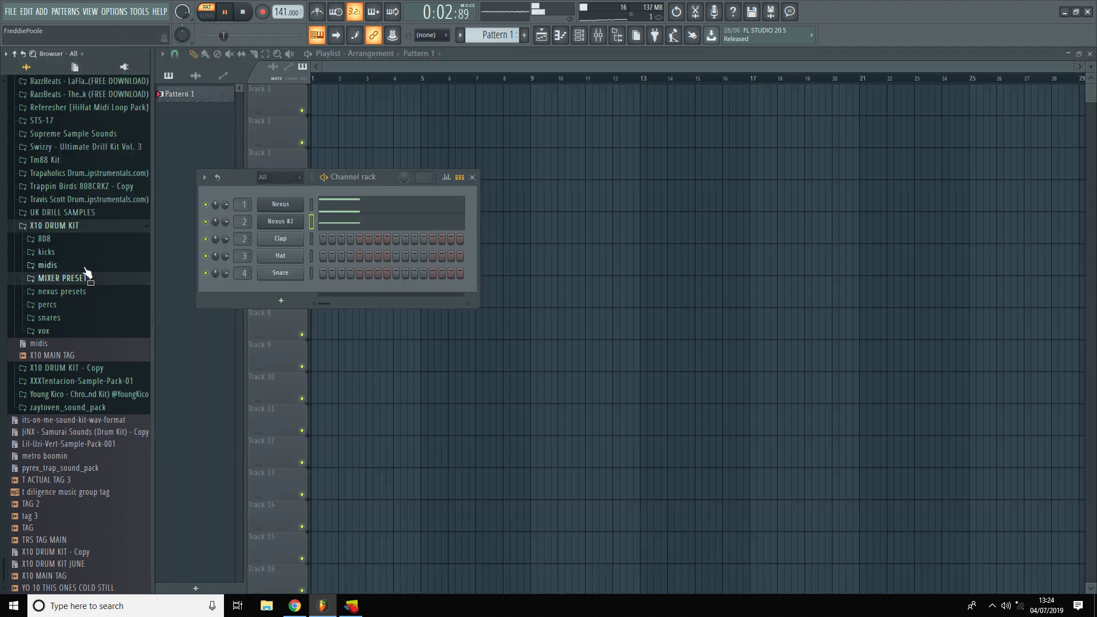
left_click(83, 304)
left_click(82, 342)
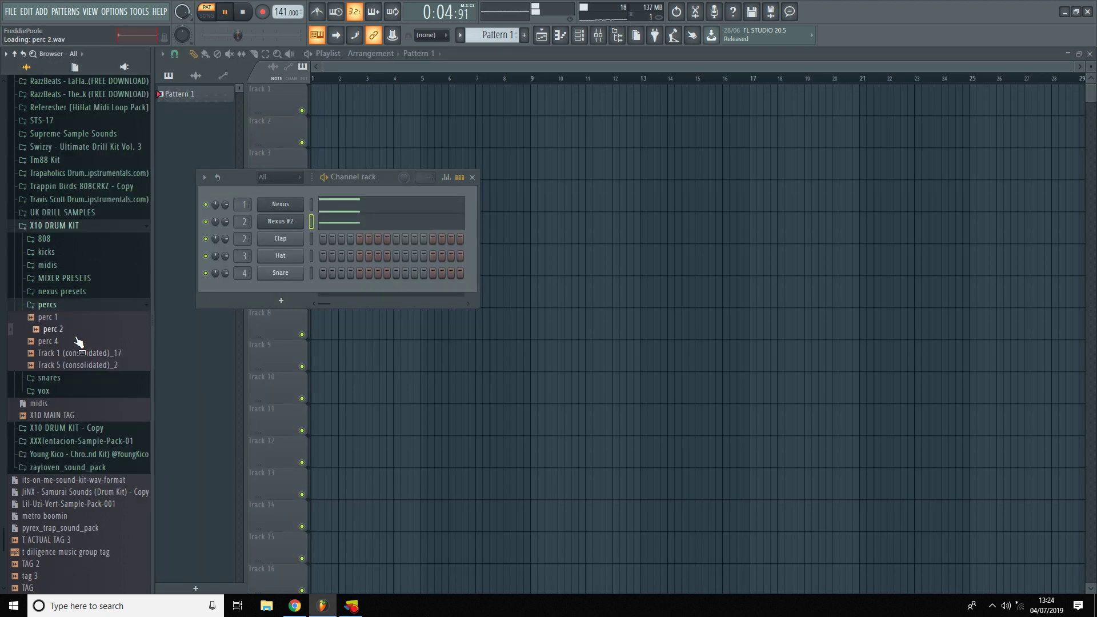
left_click_drag(389, 276, 241, 244)
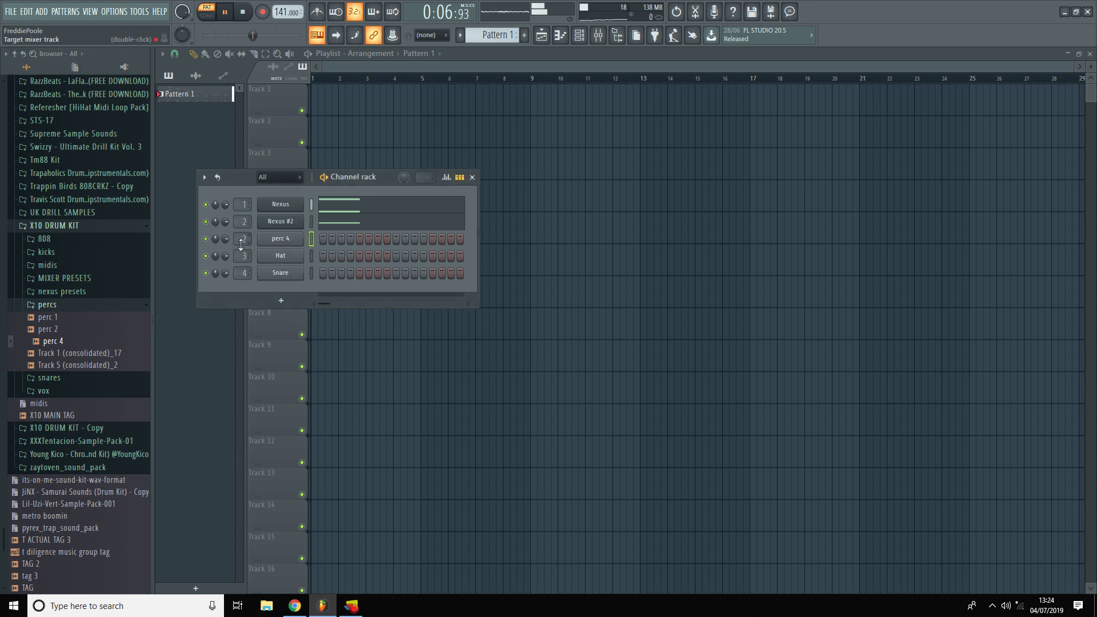
Draw C5 notes for perc 4 on steps 1, 4, 6 and 7 of bar 1, lowering the last three velocities
right_click(255, 242)
left_click(285, 239)
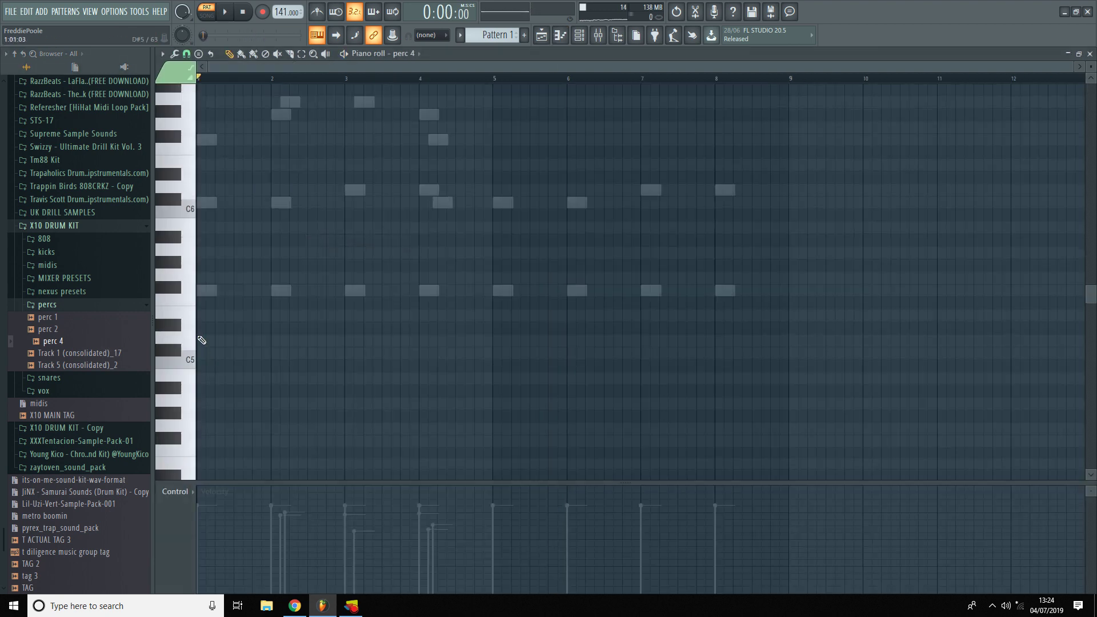
left_click(201, 213)
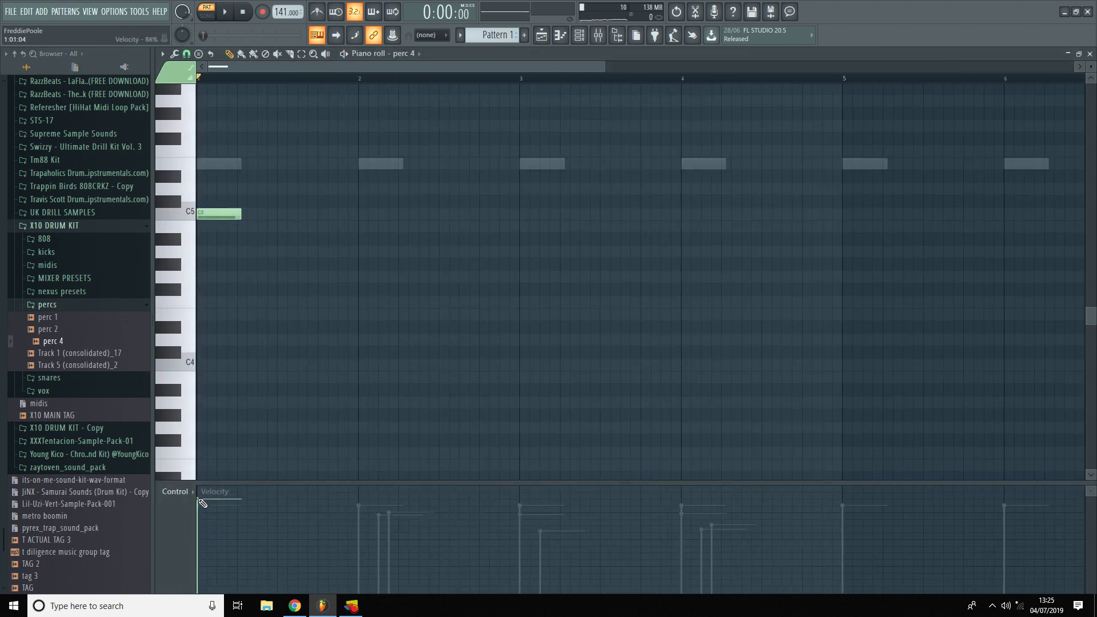
scroll(211, 343, "up", 2)
key("space")
key("space")
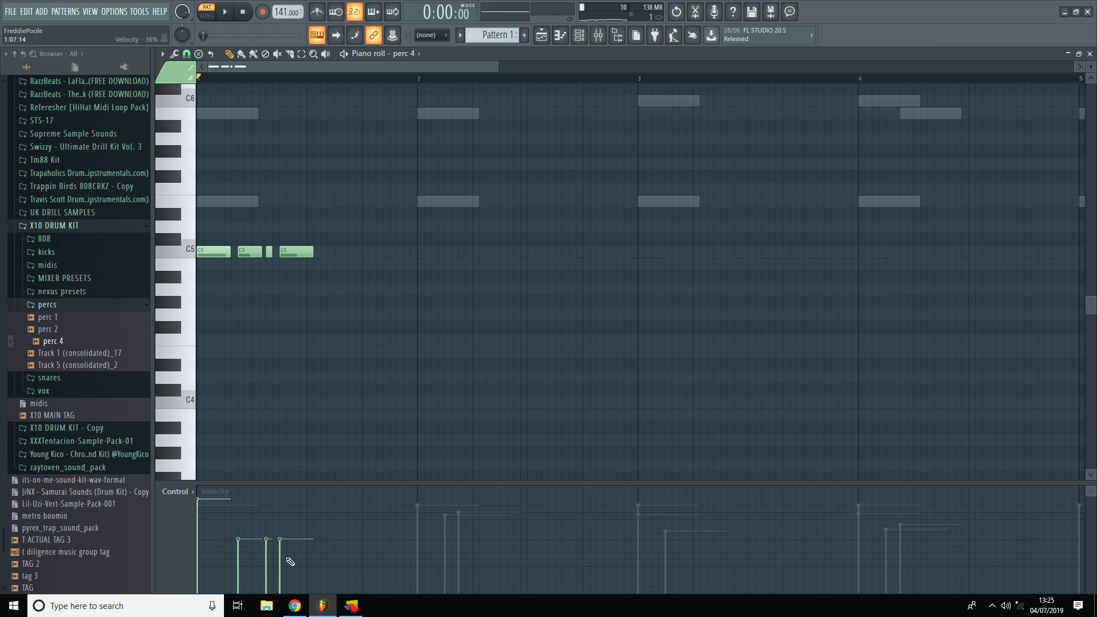
Raise the velocity of the perc note on step 7 close to the first note's level and play the pattern
left_click_drag(281, 506, 280, 503)
key("space")
scroll(255, 465, "down", 3)
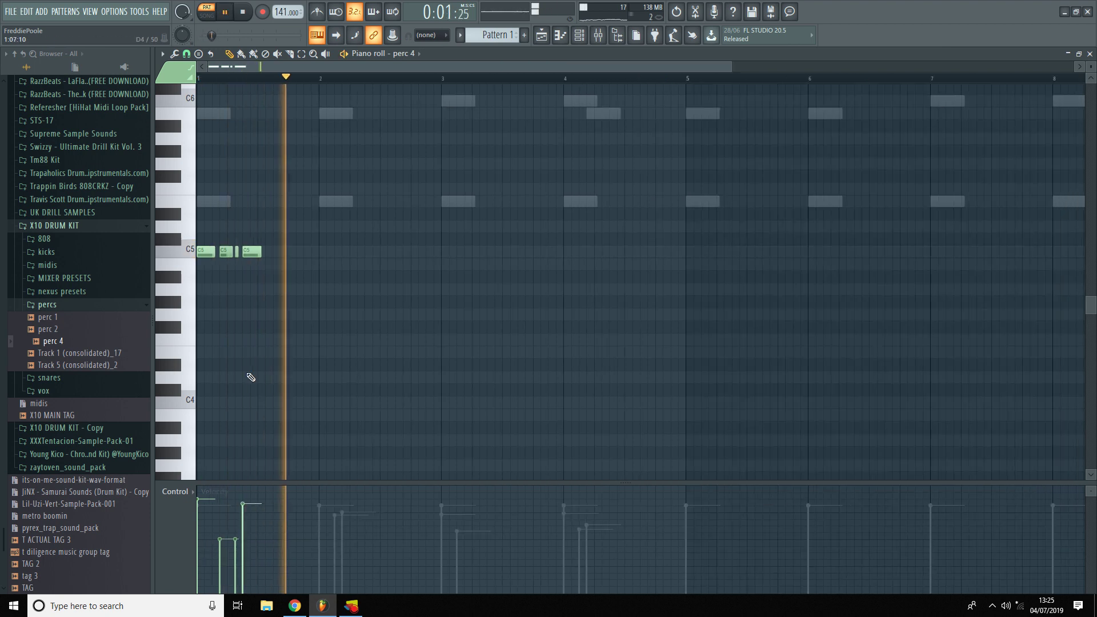
key("space")
scroll(250, 320, "up", 4)
scroll(253, 312, "up", 1)
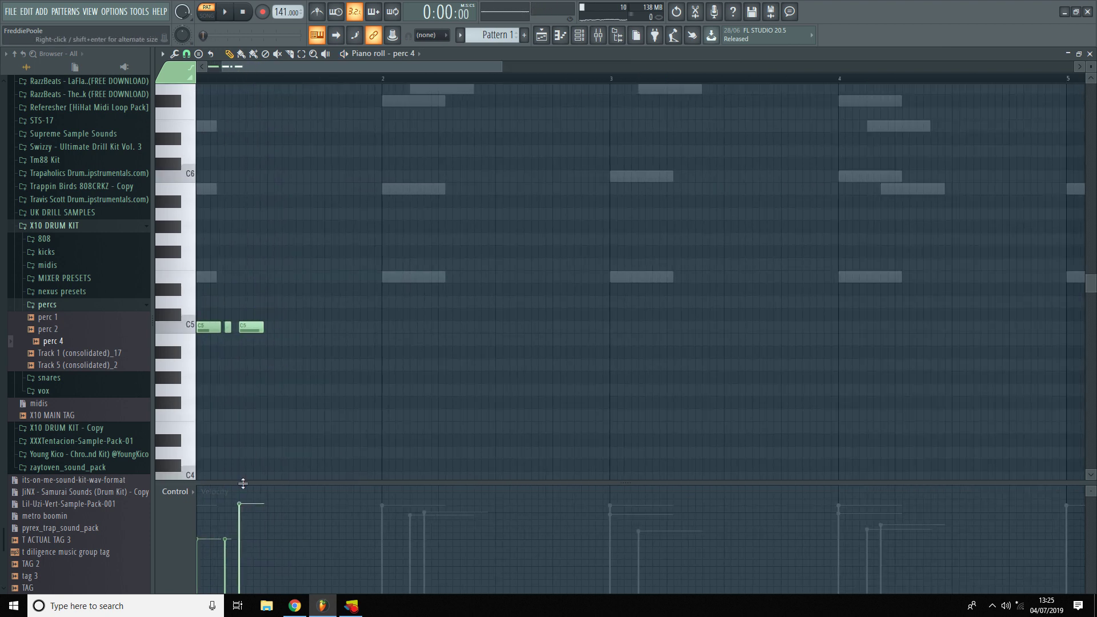
key("space")
key("space")
Duplicate the four perc notes to start on step 9 of bar 1 and delete the copied note on step 14
key("ctrl+b")
scroll(265, 330, "up", 1)
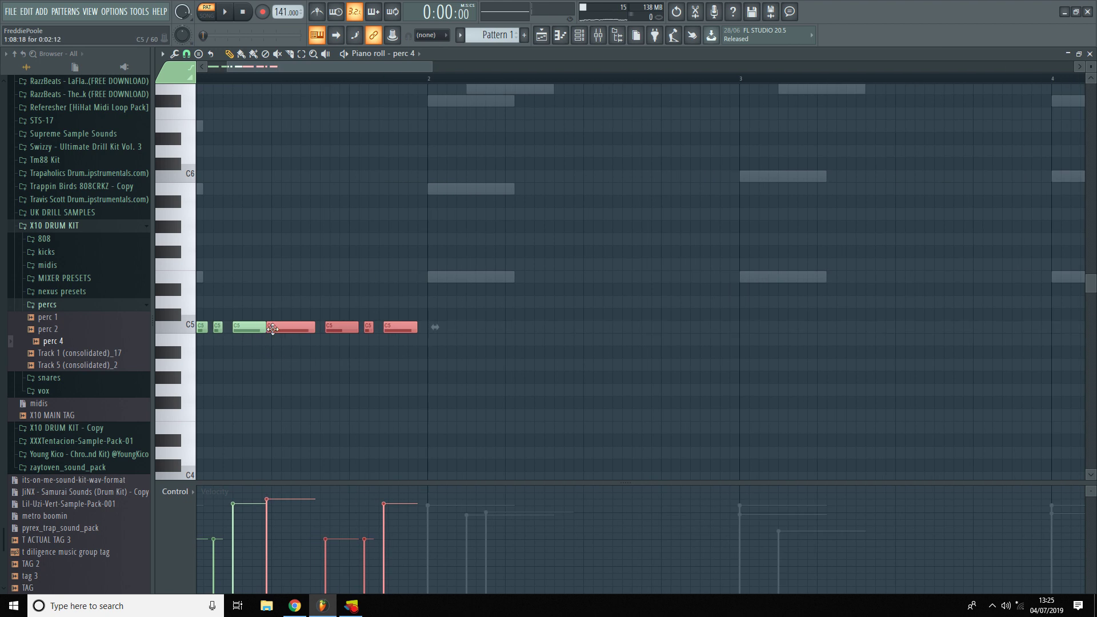
left_click_drag(277, 327, 284, 327)
left_click(284, 327)
key("space")
scroll(303, 379, "down", 2)
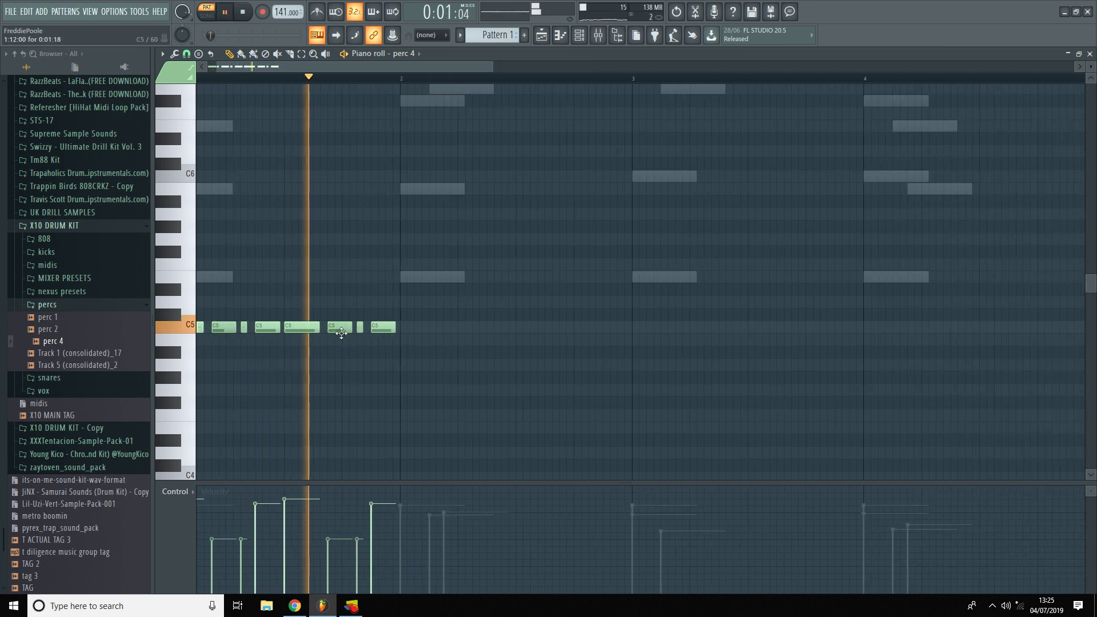
scroll(331, 395, "down", 2)
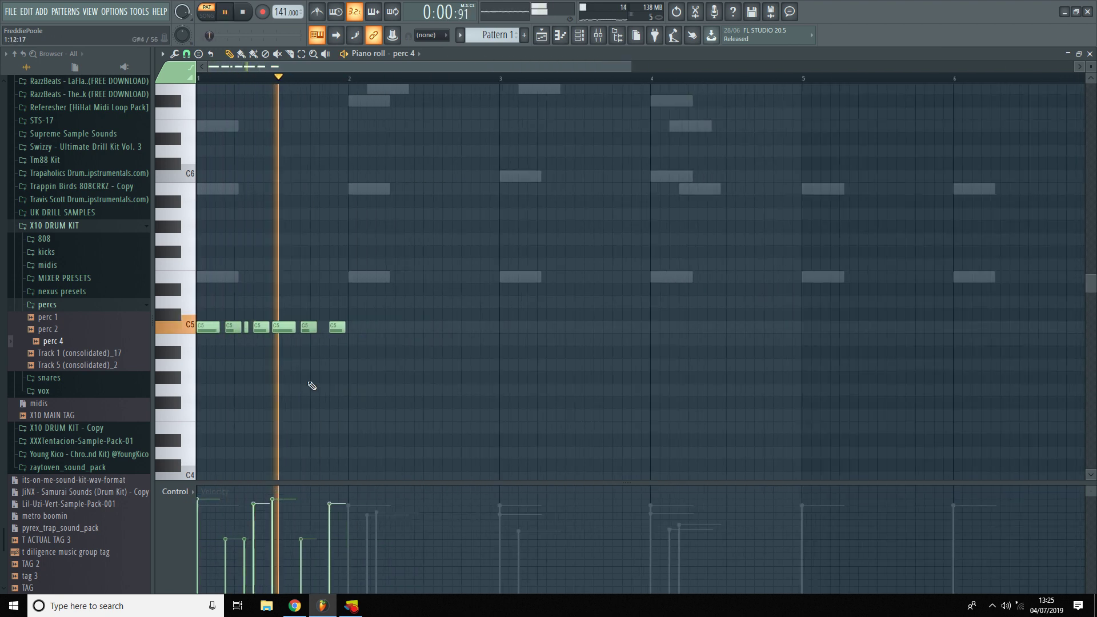
Copy the bar 1 perc pattern to the start of bar 2 and add two quieter C5 notes on its steps 2 and 3
key("space")
key("ctrl+v")
scroll(350, 341, "up", 2)
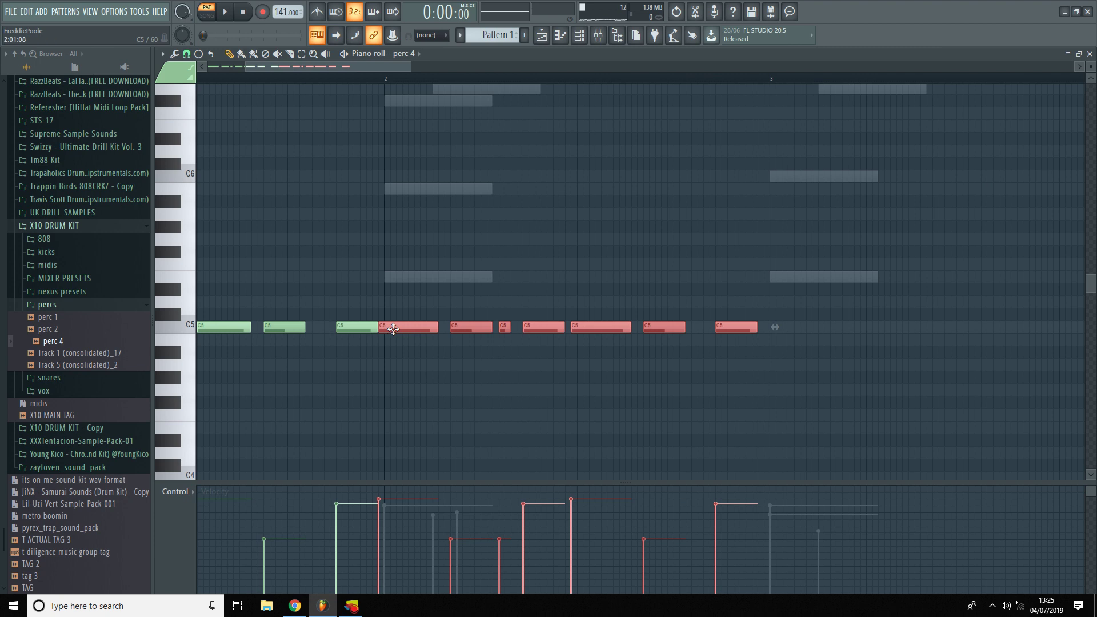
left_click(392, 326)
scroll(400, 340, "down", 2)
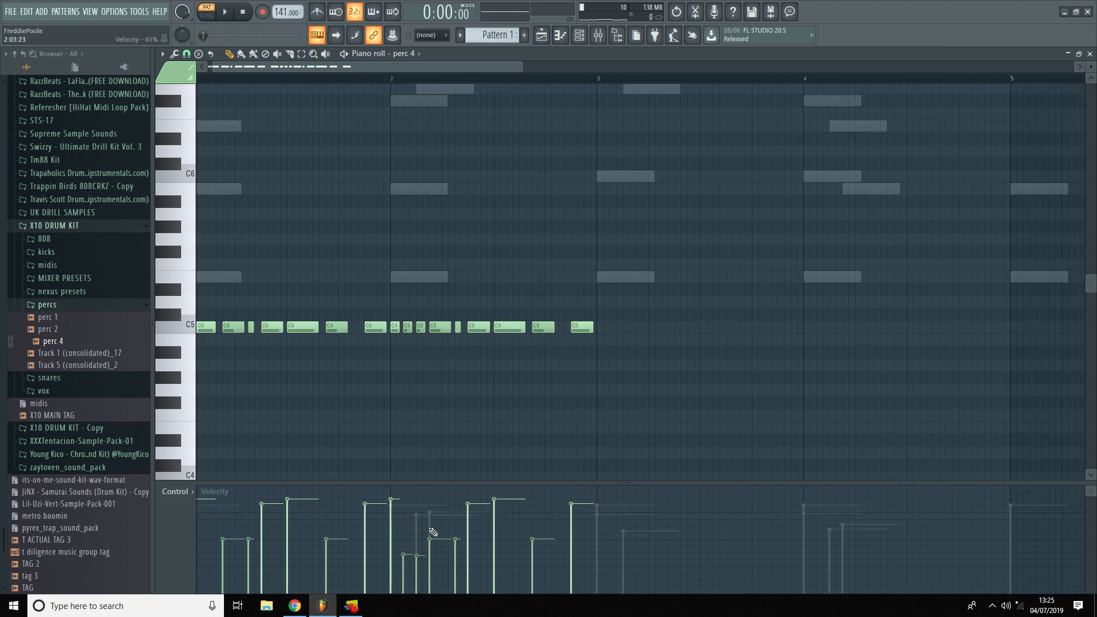
key("space")
scroll(416, 380, "down", 4)
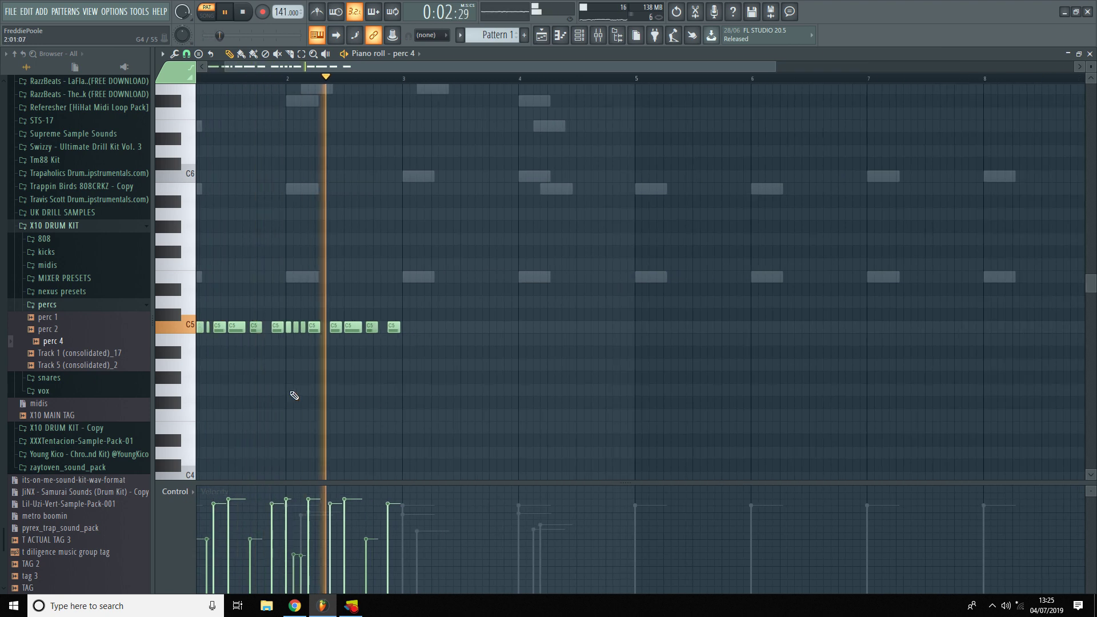
Duplicate the perc notes of bars 1 and 2 into bars 3 and 4, aligned to the start of bar 3
key("space")
key("ctrl+b")
scroll(386, 376, "up", 3)
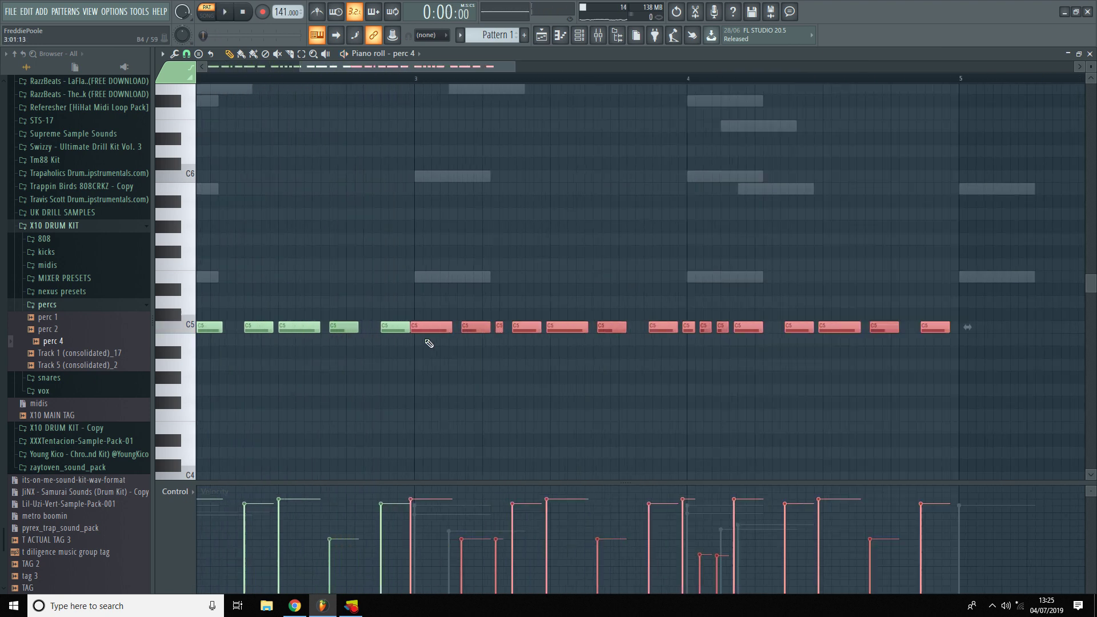
key("ctrl+d")
key("space")
scroll(424, 359, "down", 3)
scroll(383, 388, "down", 1)
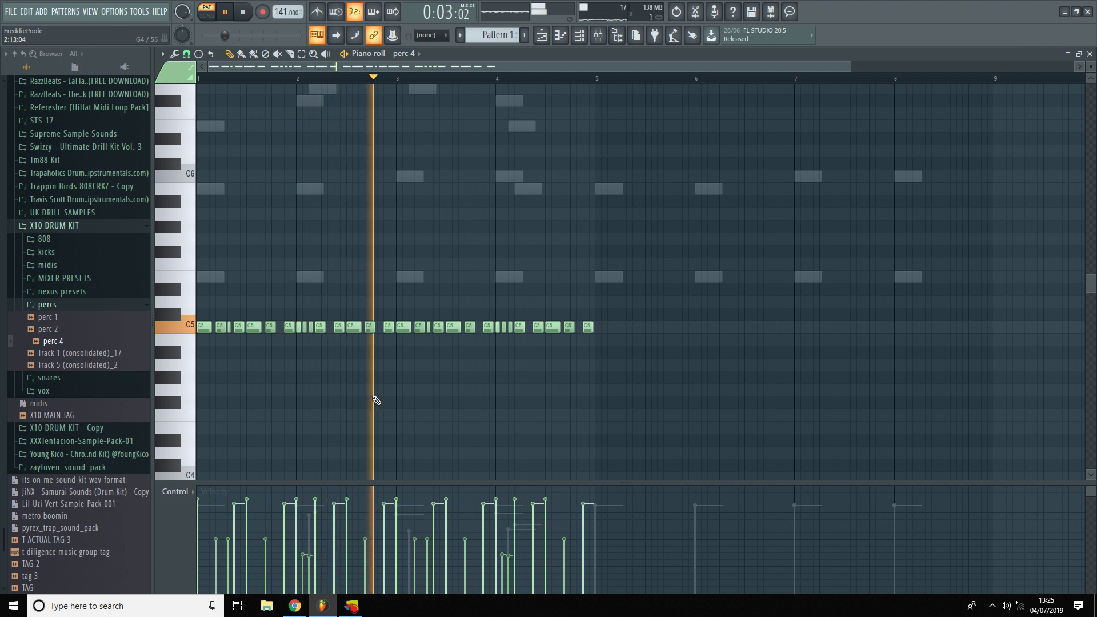
Add a C5 perc note on step 10 of bar 3 and lower the velocity of the step 9 note
scroll(443, 354, "up", 1)
key("space")
scroll(478, 331, "up", 2)
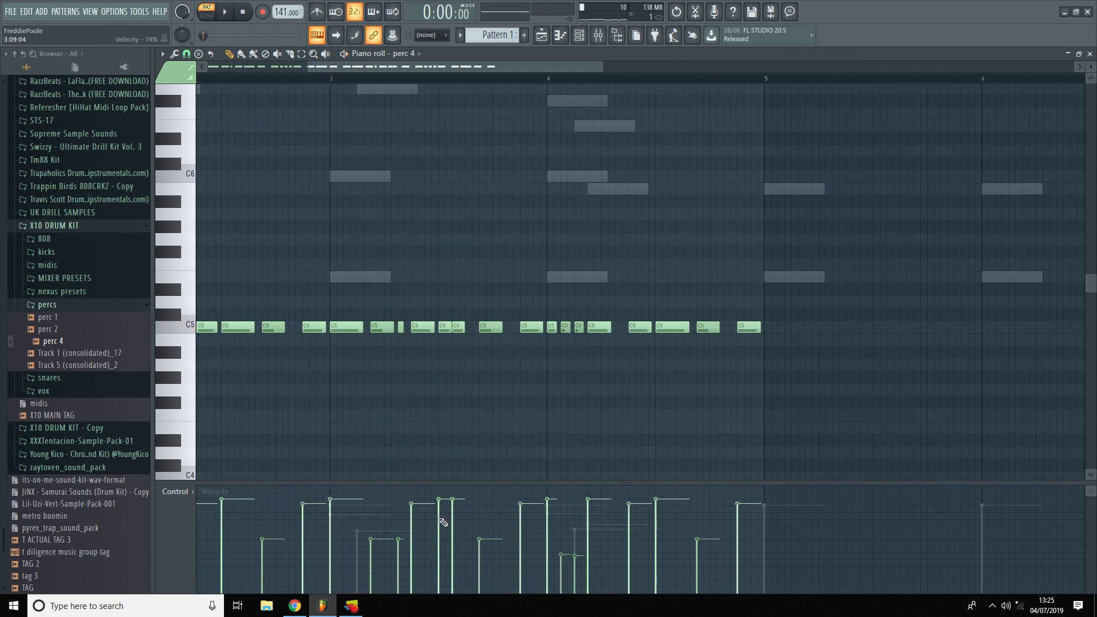
Duplicate the four-bar perc pattern into bars 5 to 8, aligned to the start of bar 5, during playback
scroll(434, 448, "down", 3)
key("ctrl+b")
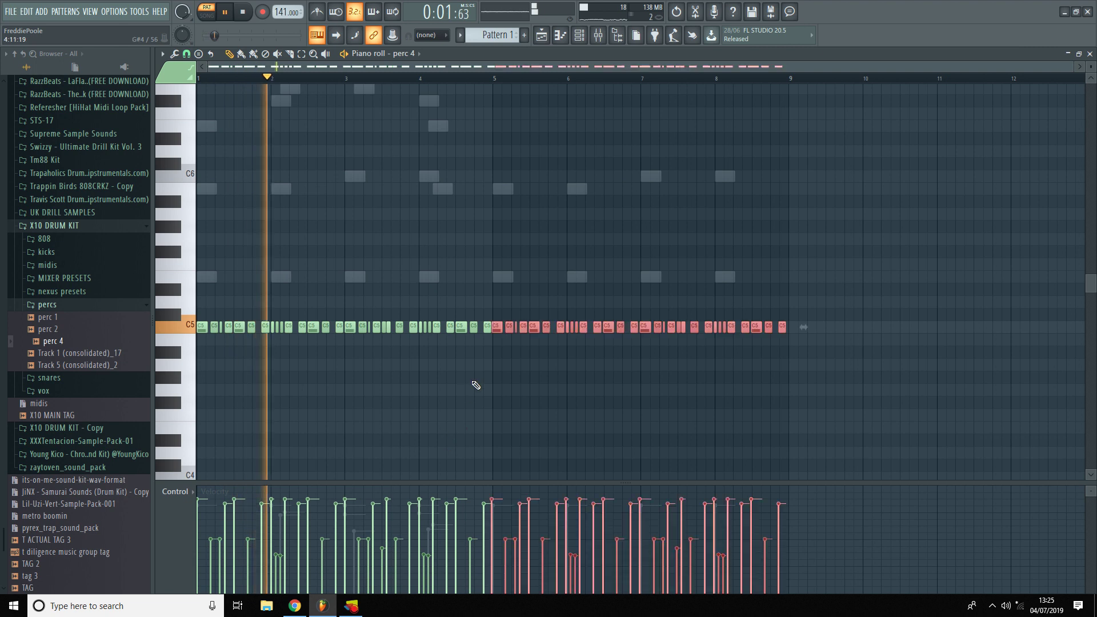
scroll(491, 354, "up", 2)
scroll(453, 397, "down", 2)
key("ctrl+d")
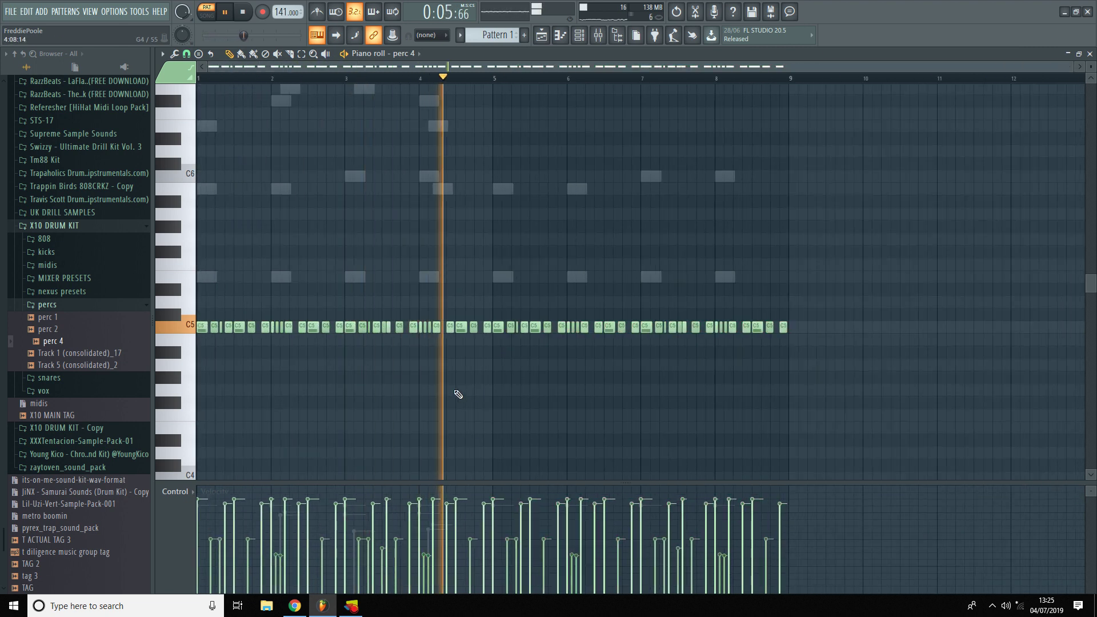
scroll(456, 392, "up", 2)
scroll(455, 390, "up", 1)
scroll(461, 393, "down", 2)
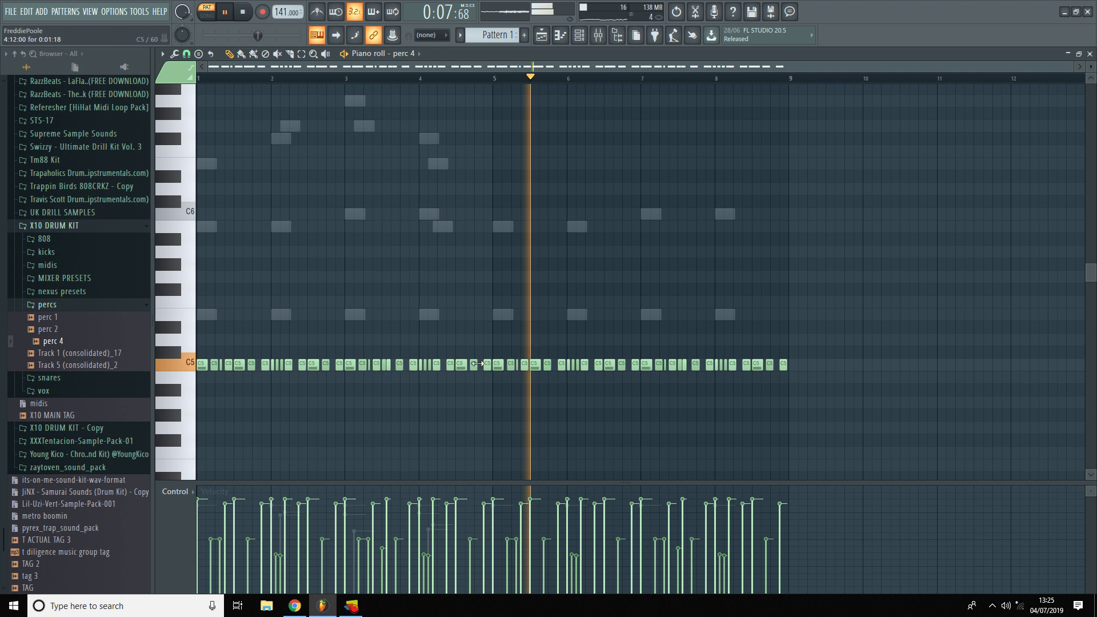
Open the Nexus #2 notes in the piano roll and duplicate the four-bar melody into bars 5 to 8
key("F7")
right_click(299, 228)
left_click(329, 229)
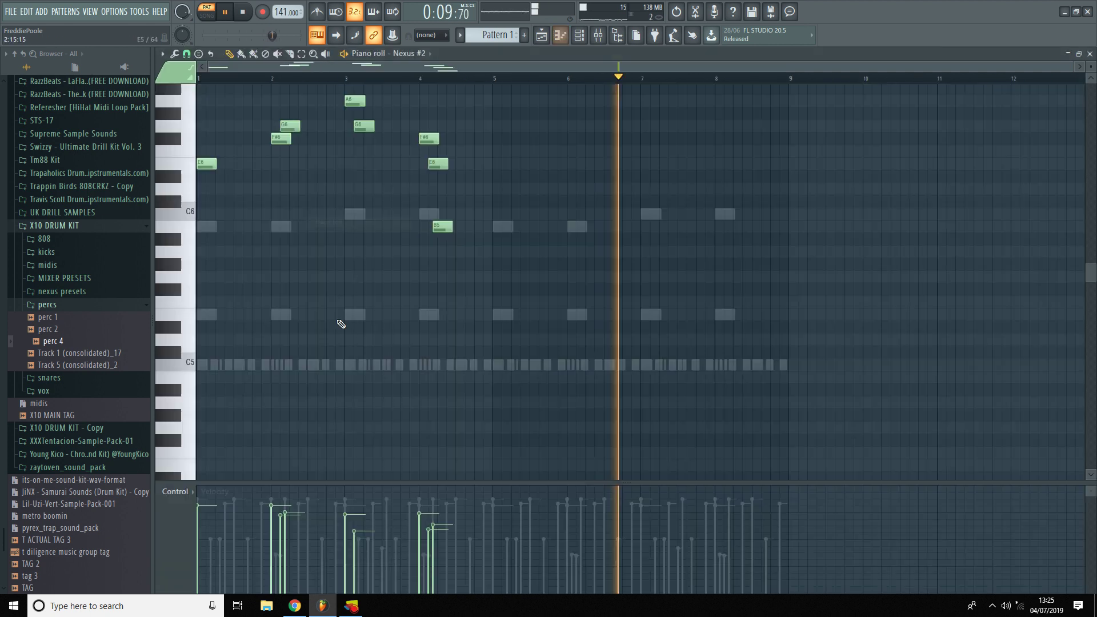
left_click_drag(459, 167, 557, 172)
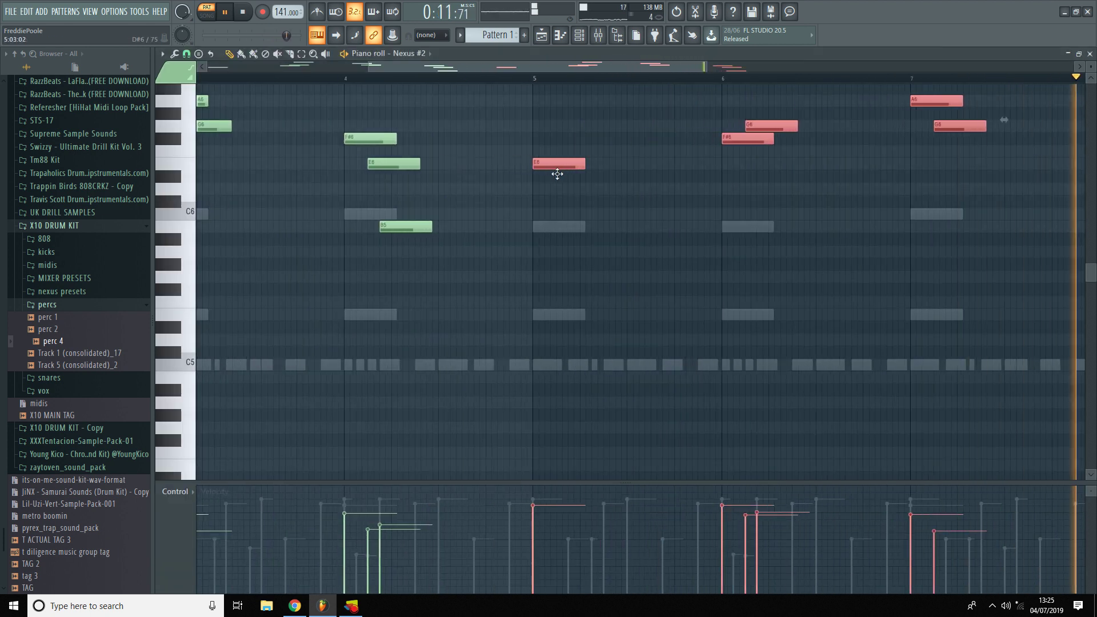
scroll(465, 283, "down", 3)
left_click(506, 304, "ctrl")
scroll(506, 314, "up", 1)
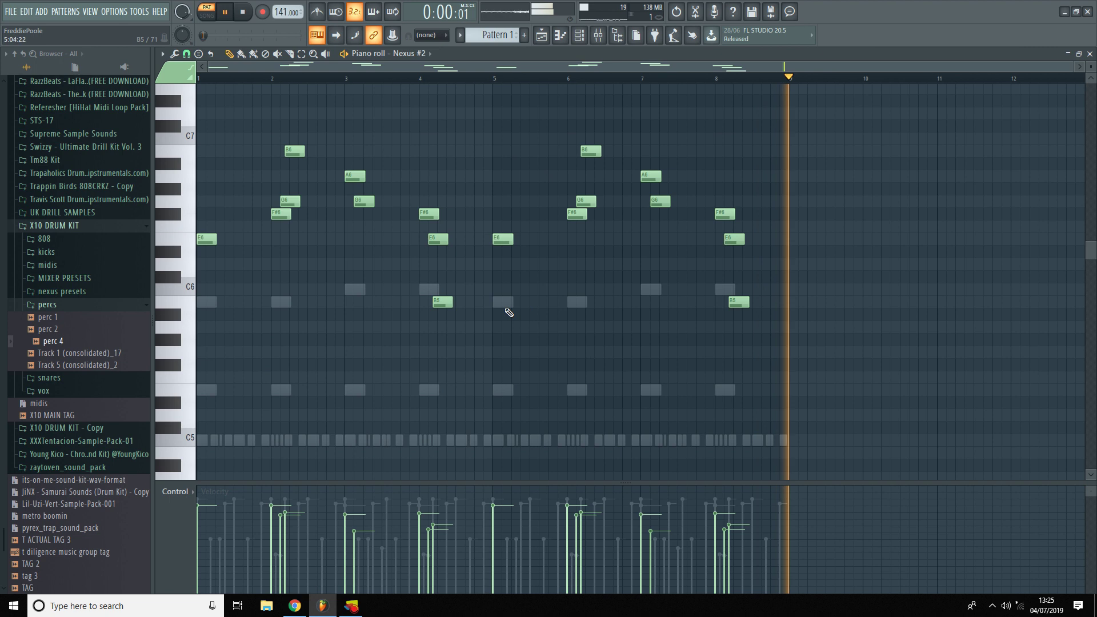
Try the first melody note of bar 6 on B5 and play it from bar 5
scroll(468, 315, "up", 1)
scroll(506, 305, "up", 3)
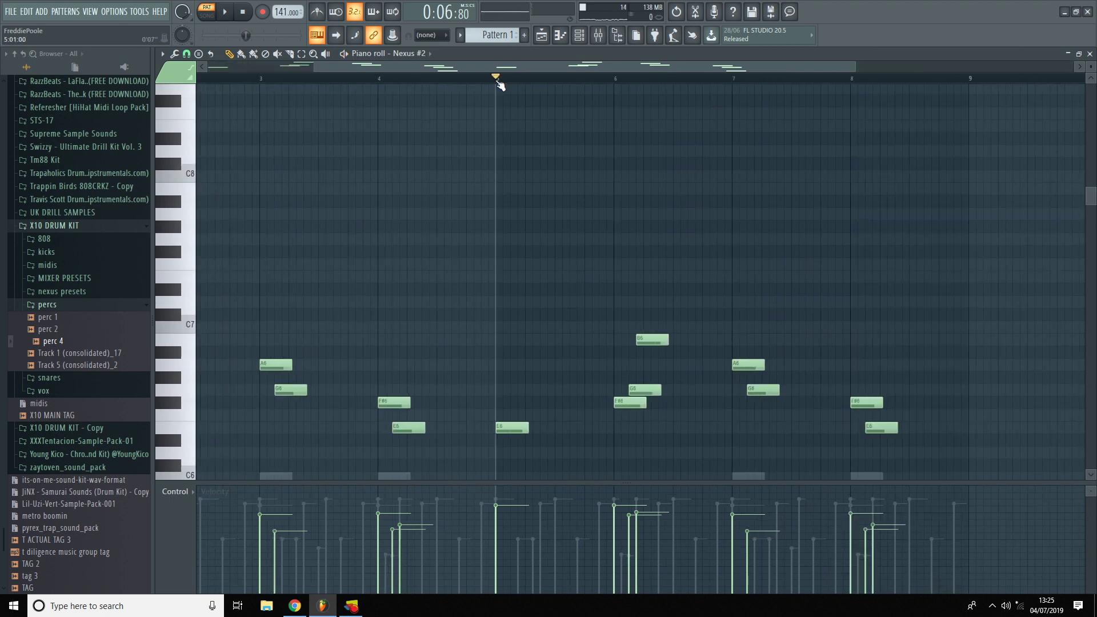
scroll(543, 388, "up", 5, "ctrl")
key("space")
left_click_drag(629, 403, 629, 482)
key("space")
scroll(524, 419, "down", 3, "ctrl")
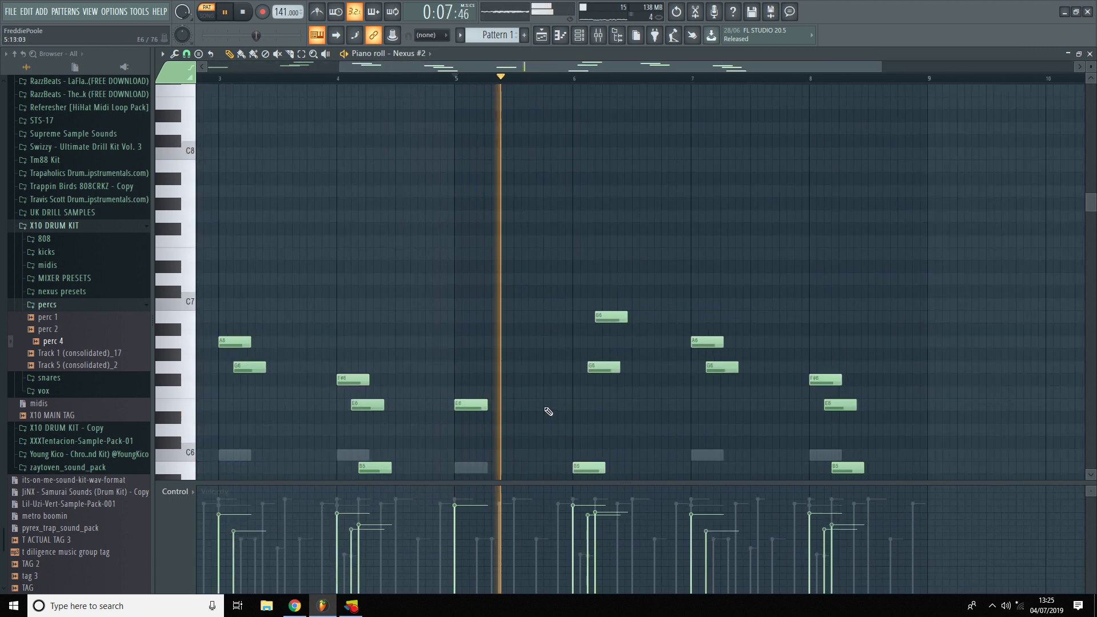
scroll(557, 411, "down", 4)
key("space")
Try the first melody note of bar 6 on C6 and play the passage
scroll(568, 320, "up", 2, "ctrl")
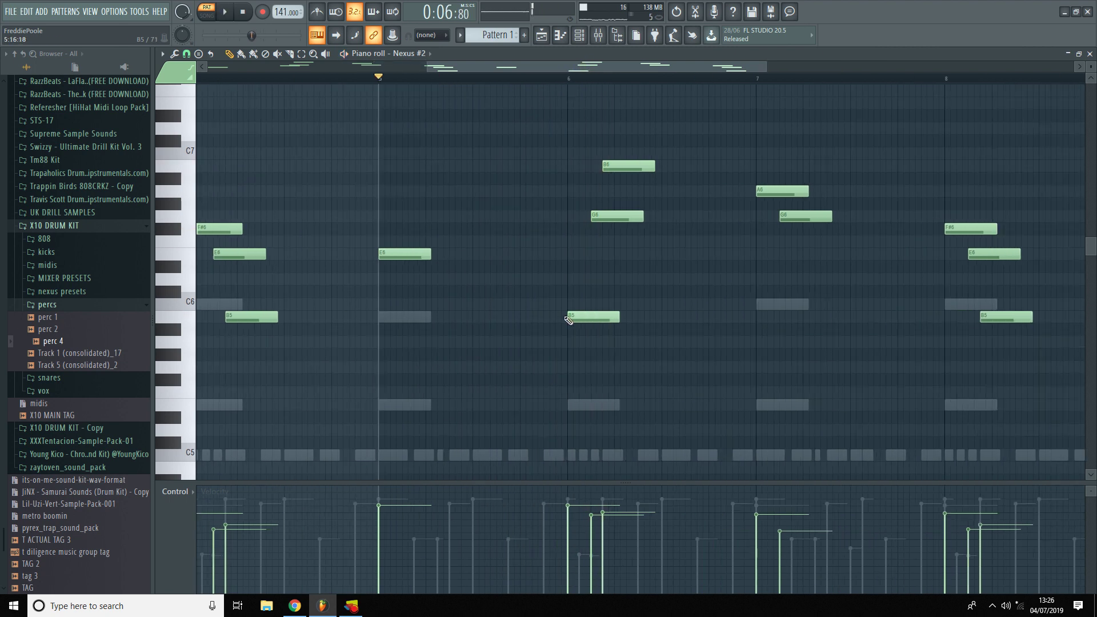
left_click_drag(570, 307, 569, 304)
key("space")
scroll(544, 360, "down", 2, "ctrl")
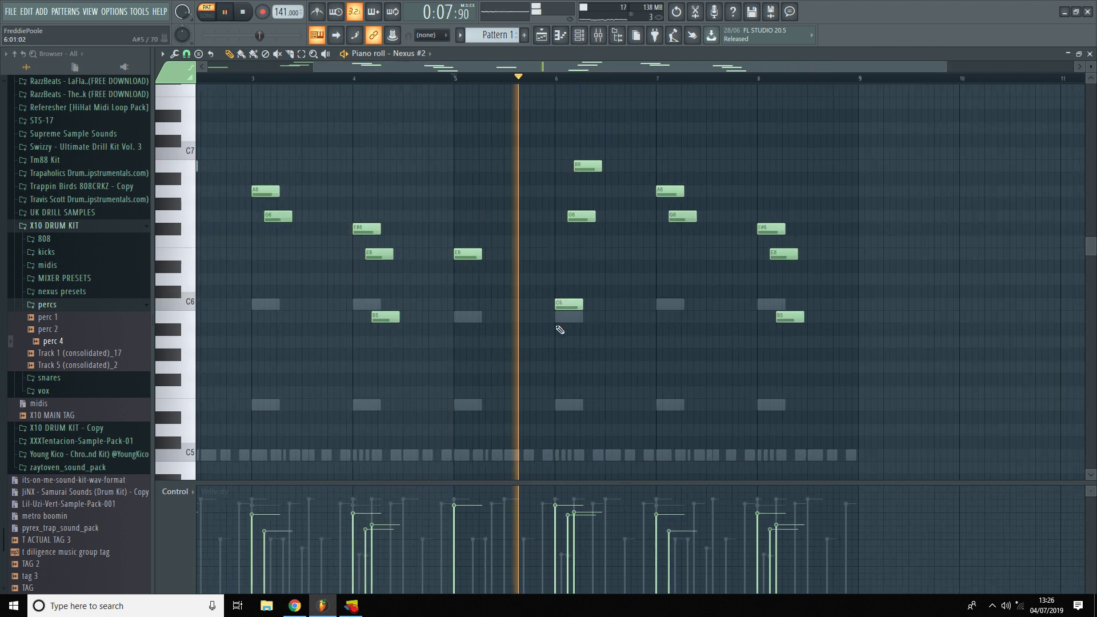
key("space")
Try the first melody note of bar 6 on D#6 and play the passage
scroll(566, 326, "up", 2, "ctrl")
left_click_drag(569, 304, 571, 266)
key("space")
scroll(538, 333, "down", 2, "ctrl")
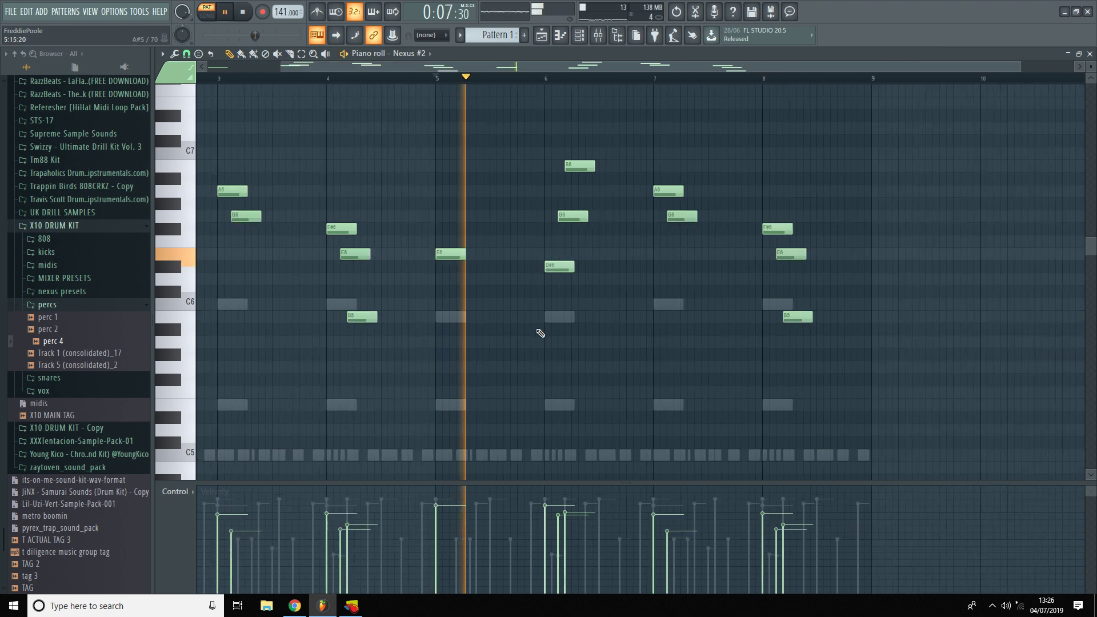
scroll(566, 298, "up", 2, "ctrl")
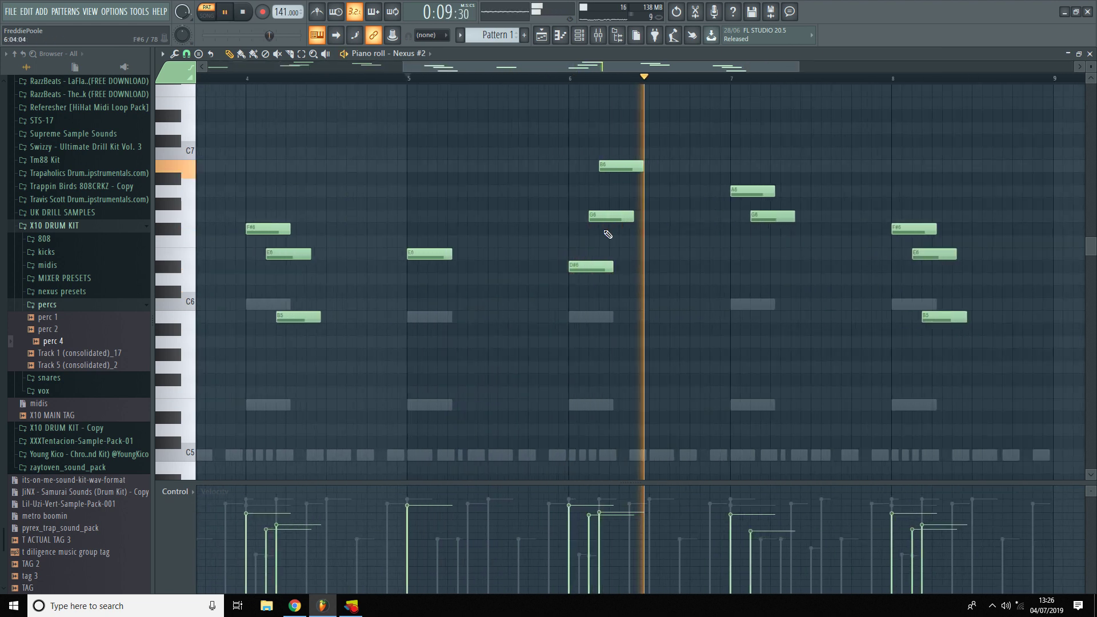
key("space")
Put an F#6 note back at the start of bar 6, delete the D#6 note there and play the melody
scroll(580, 268, "up", 2)
left_click(580, 267)
scroll(580, 268, "up", 1)
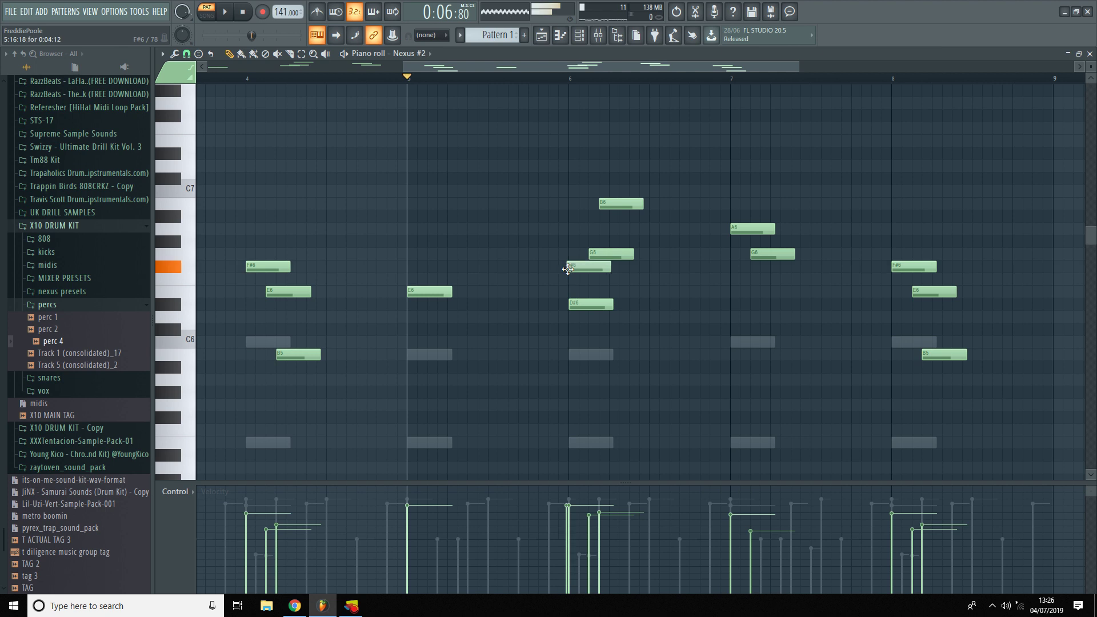
key("space")
right_click(583, 303)
scroll(566, 314, "down", 2, "ctrl")
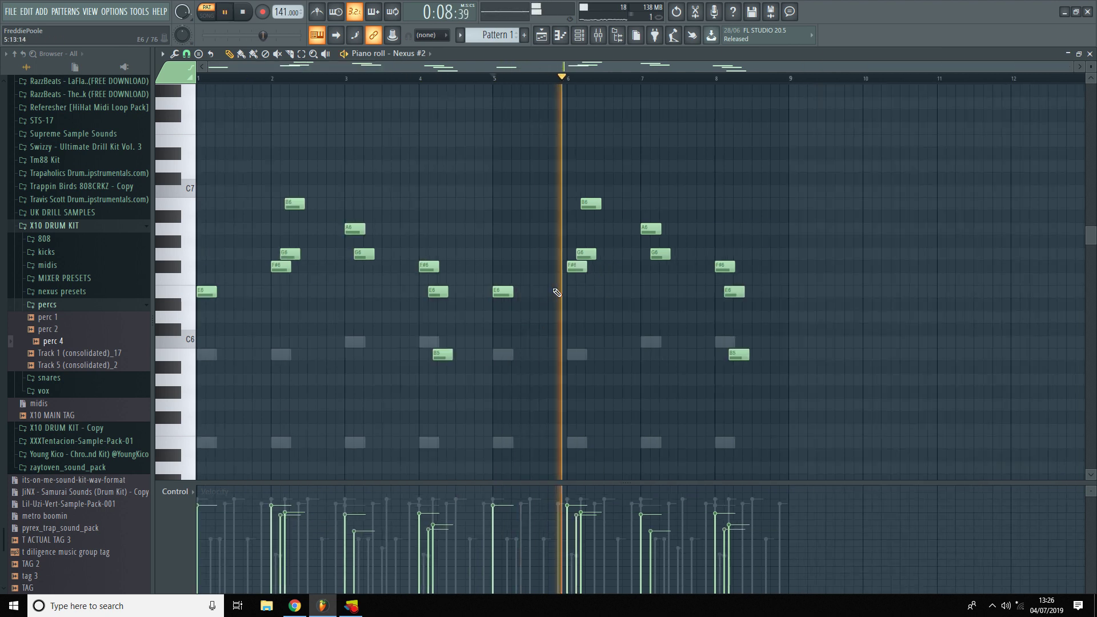
Lower the second melody note of bar 6 to E6 and the third to C6, and play from bar 5
key("space")
scroll(557, 293, "up", 1, "ctrl")
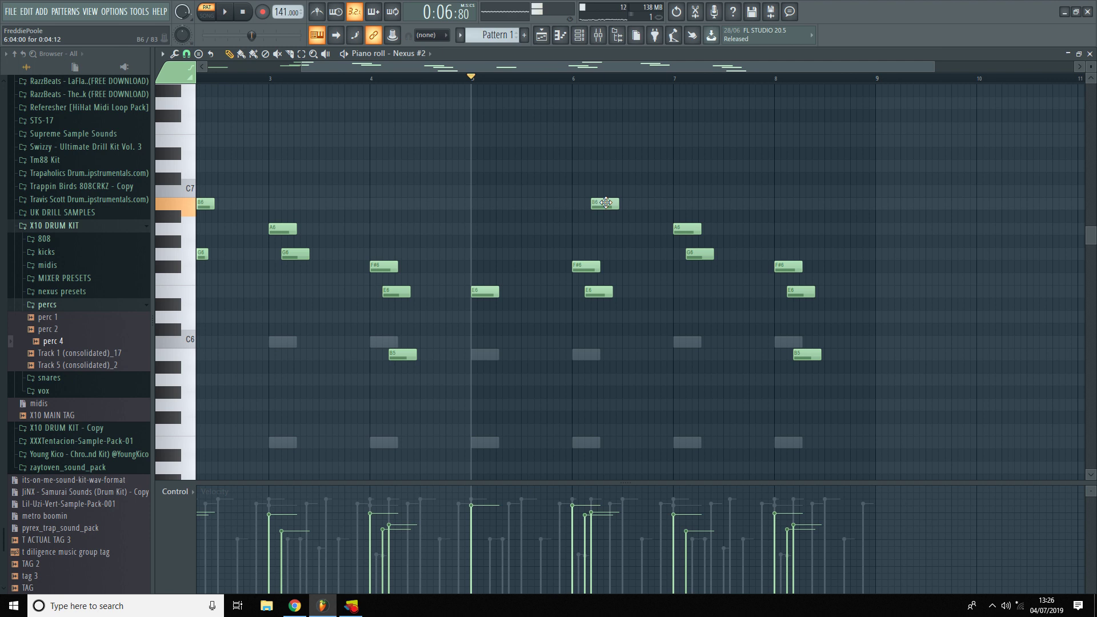
left_click_drag(597, 349, 596, 356)
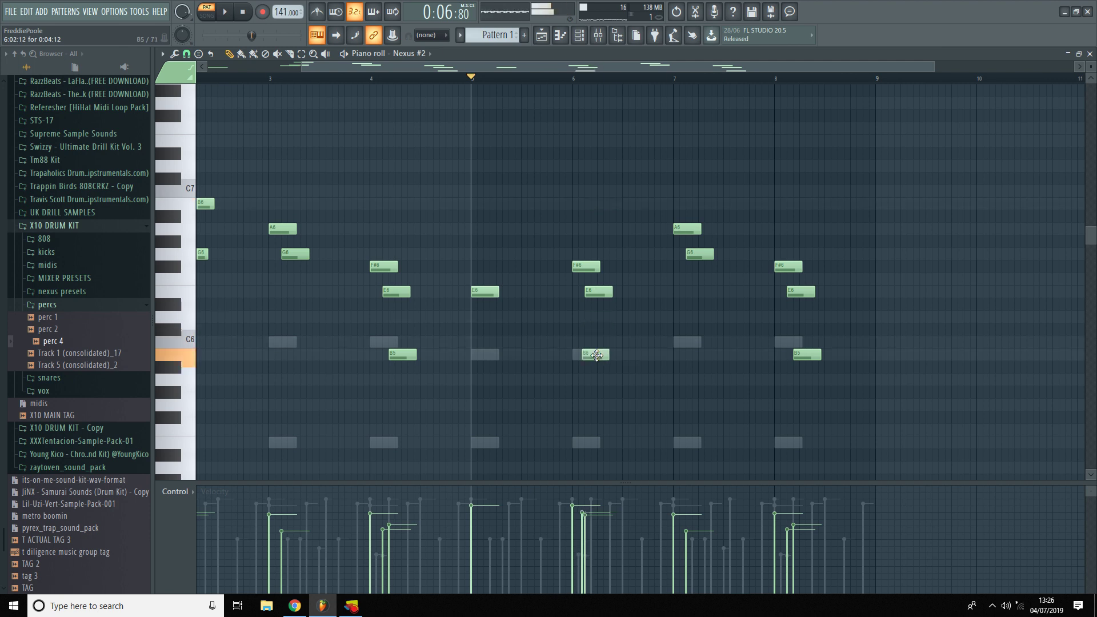
key("space")
scroll(594, 343, "down", 1, "ctrl")
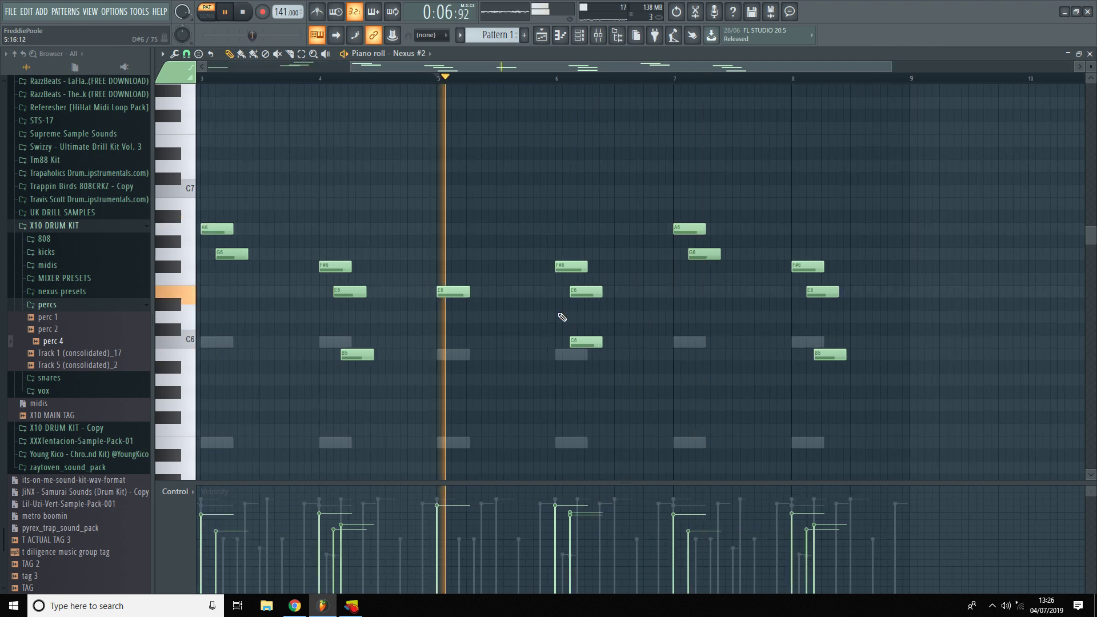
scroll(572, 320, "up", 4, "ctrl")
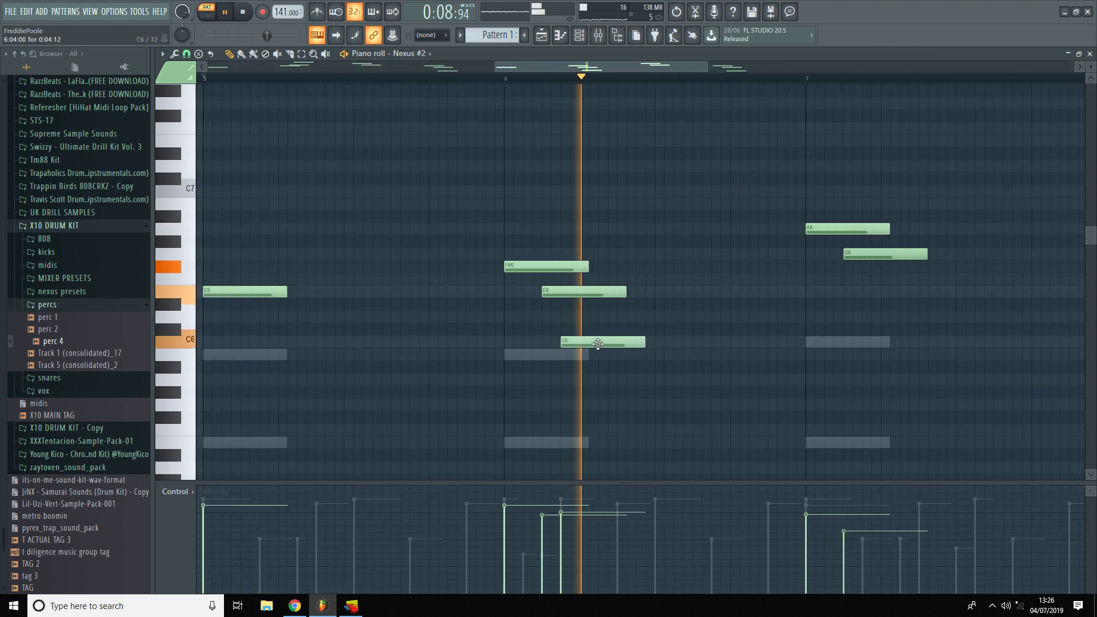
scroll(597, 360, "down", 3, "ctrl")
scroll(734, 264, "up", 2, "ctrl")
Lower the two melody notes of bar 7 to G6 and F#6 and play the passage
key("space")
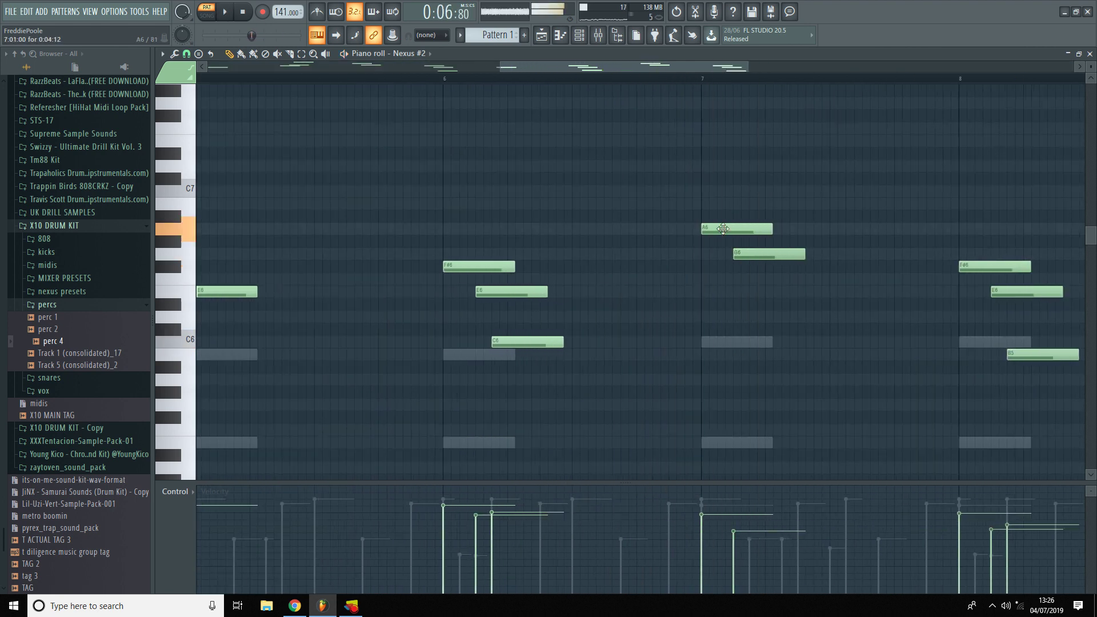
left_click_drag(724, 232, 749, 273)
key("space")
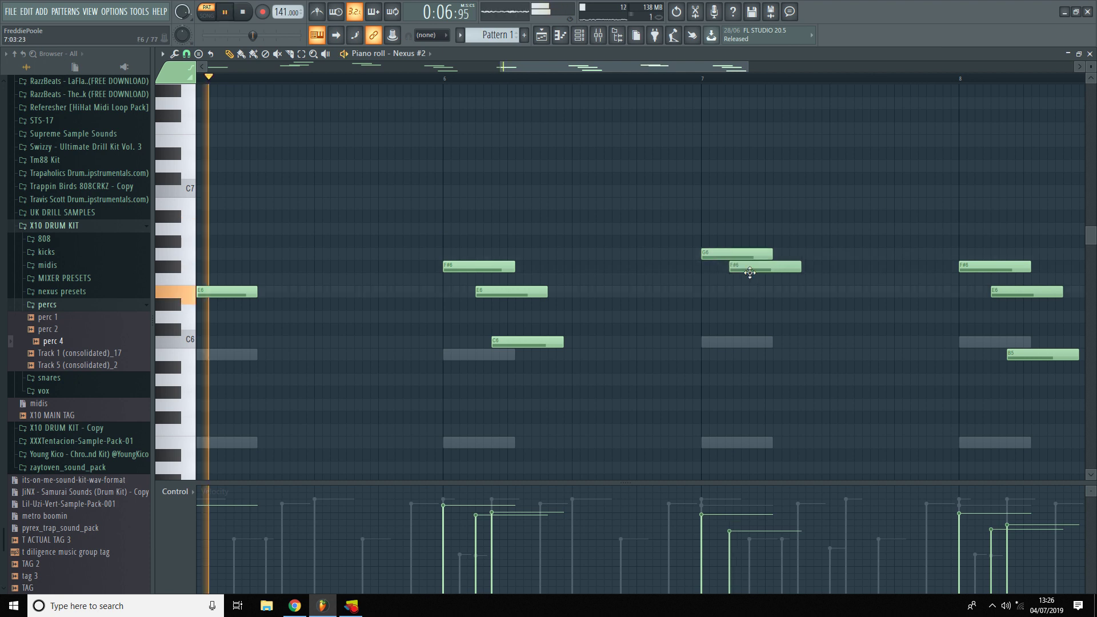
scroll(679, 361, "down", 3, "ctrl")
scroll(669, 369, "down", 2, "ctrl")
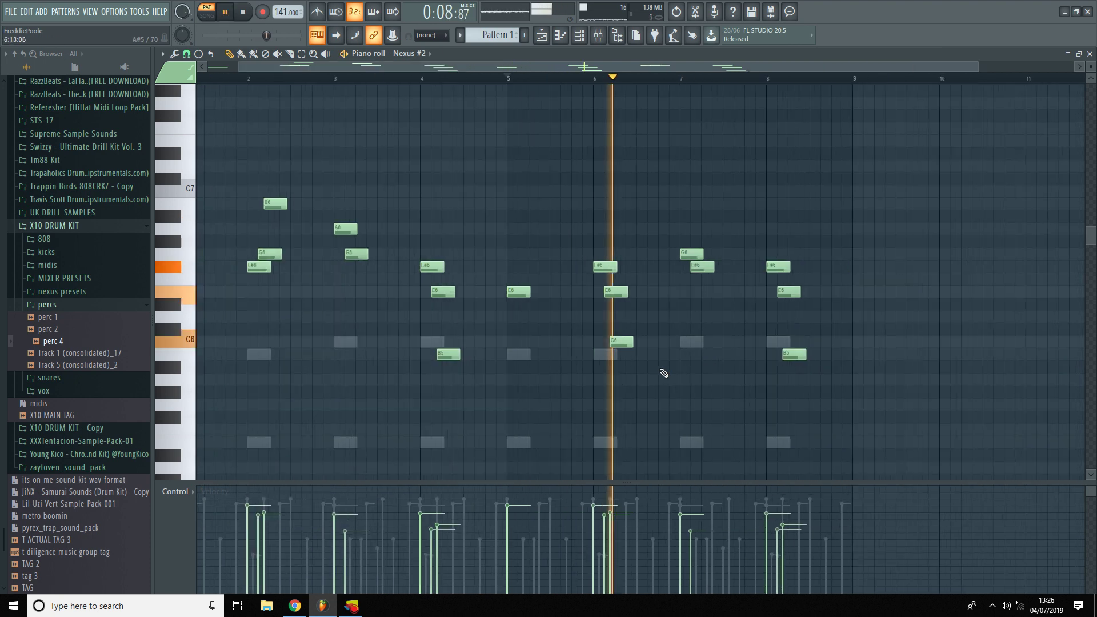
scroll(725, 368, "up", 4, "ctrl")
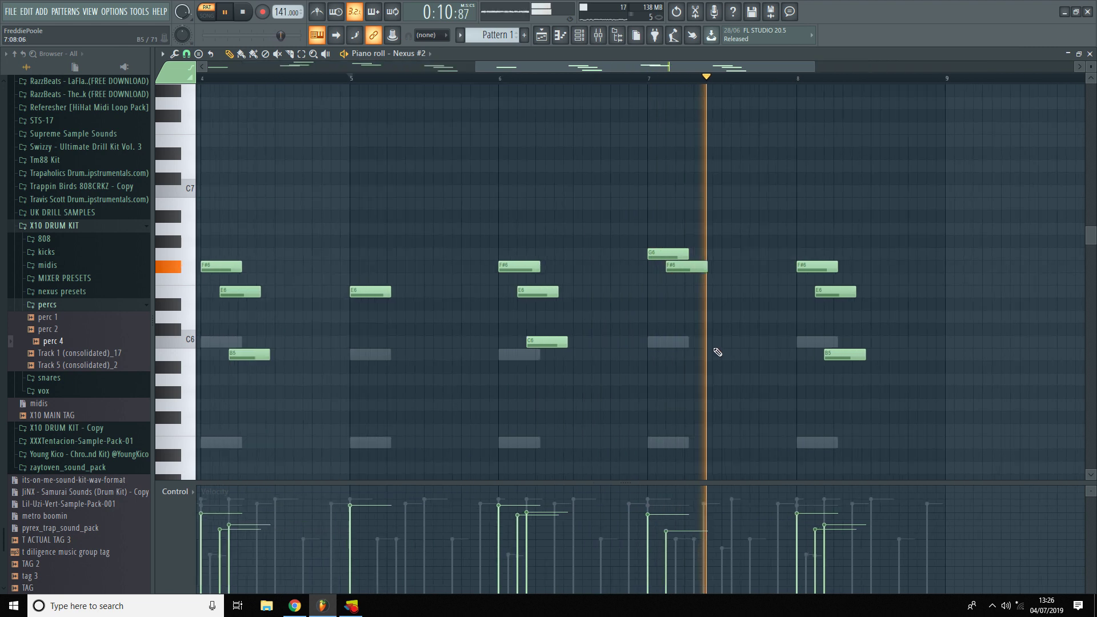
Rework bar 8's melody into G6, two short F#6 notes and E6, delete the B5 note, and play it
key("space")
left_click_drag(848, 267, 846, 251)
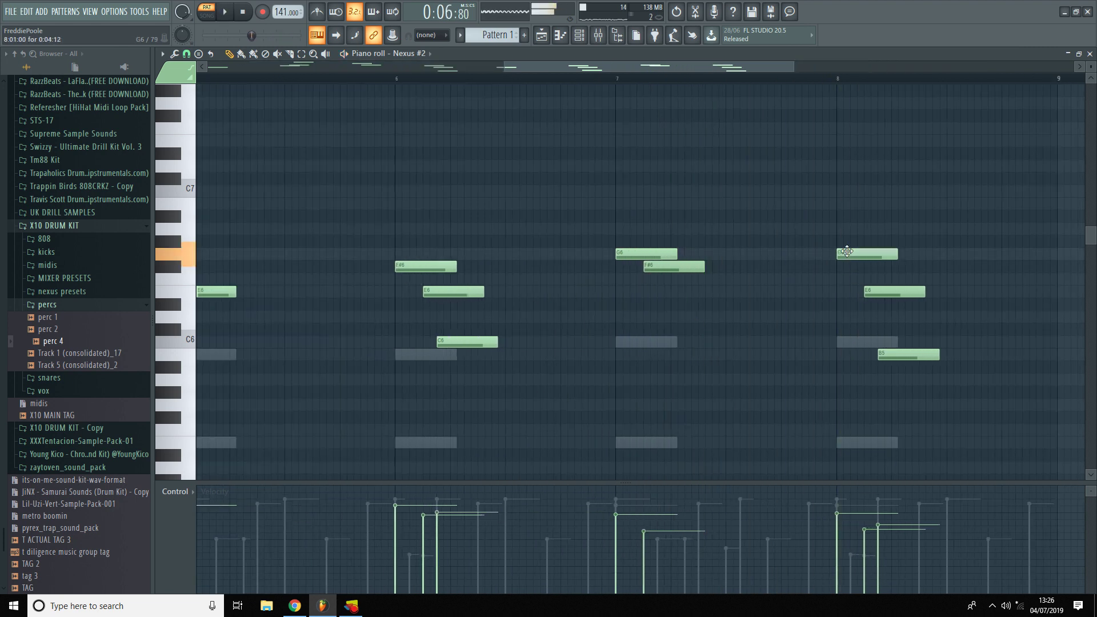
left_click_drag(872, 291, 862, 258)
left_click(863, 288)
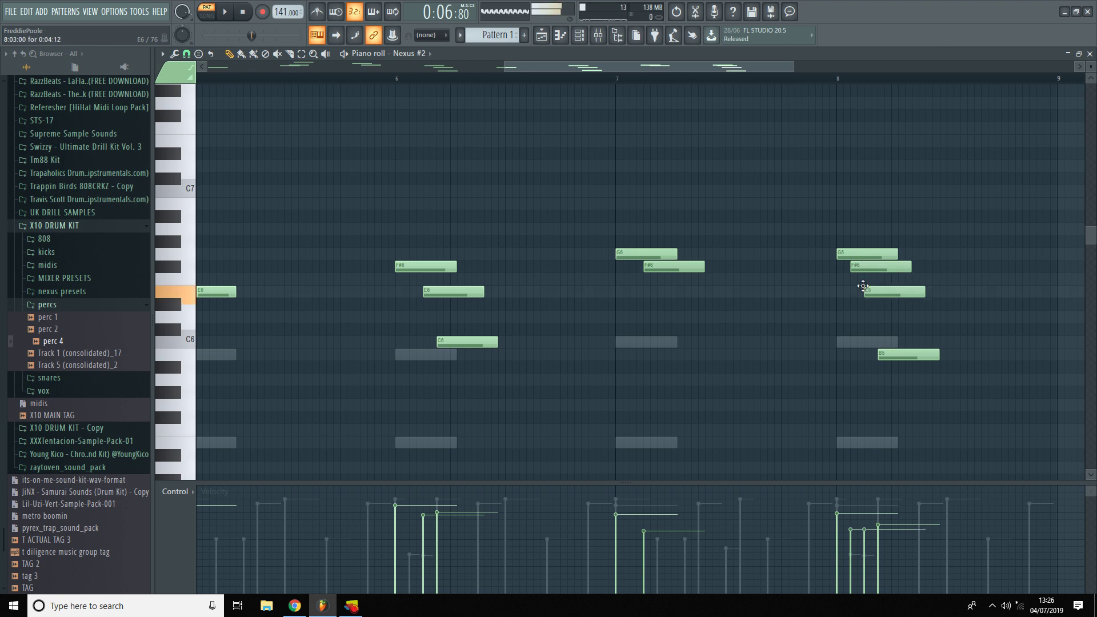
left_click(876, 266)
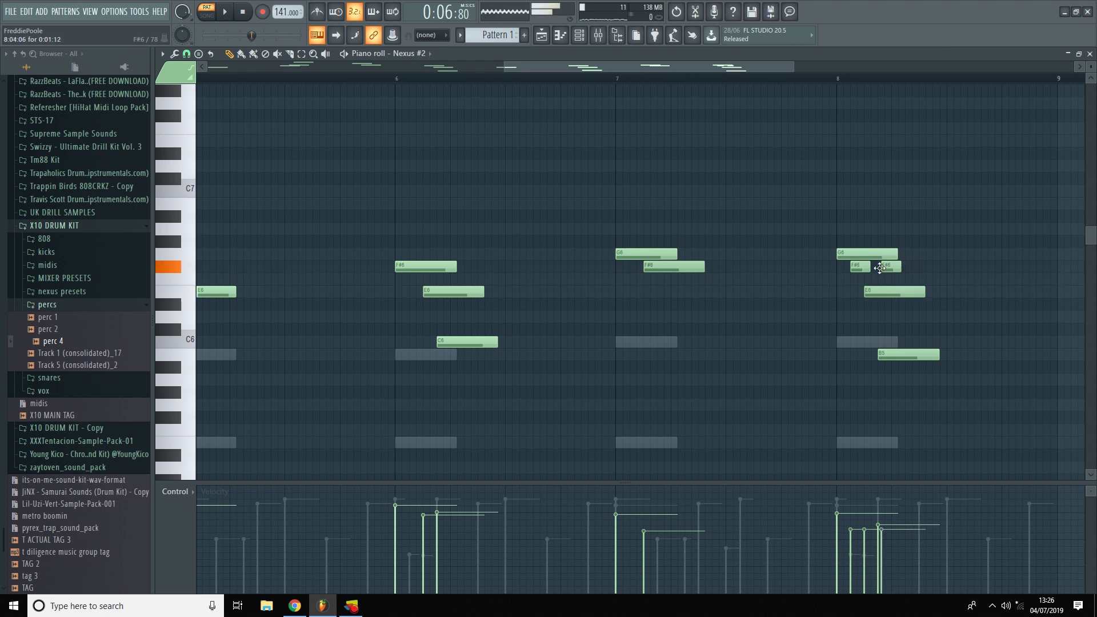
key("space")
scroll(594, 465, "down", 4)
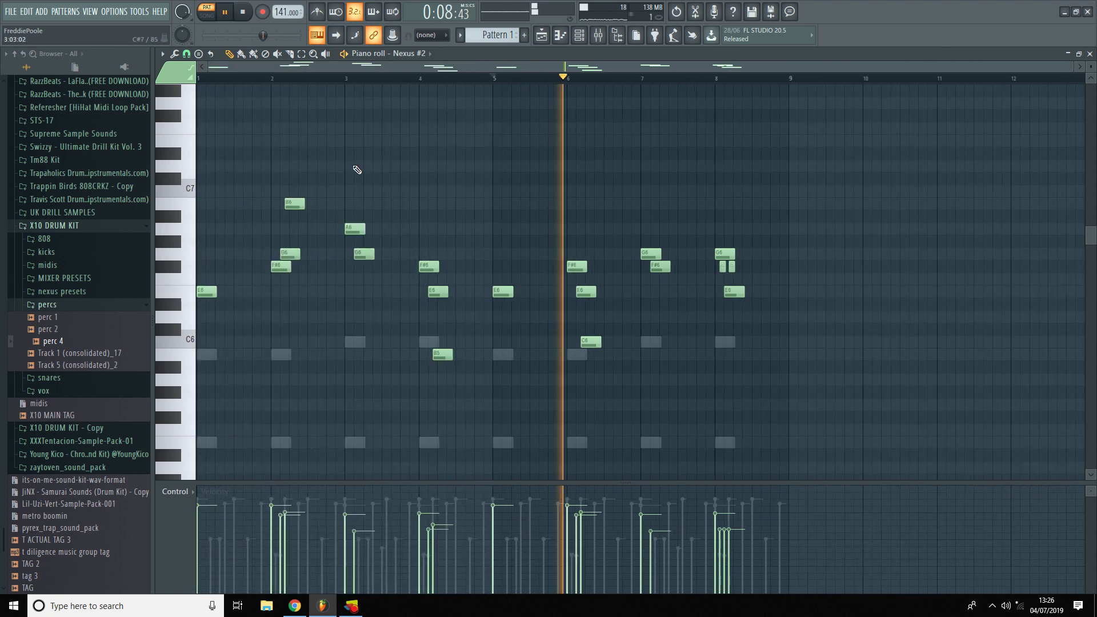
Look over the perc 4 channel's notes in the piano roll and close it
key("Escape")
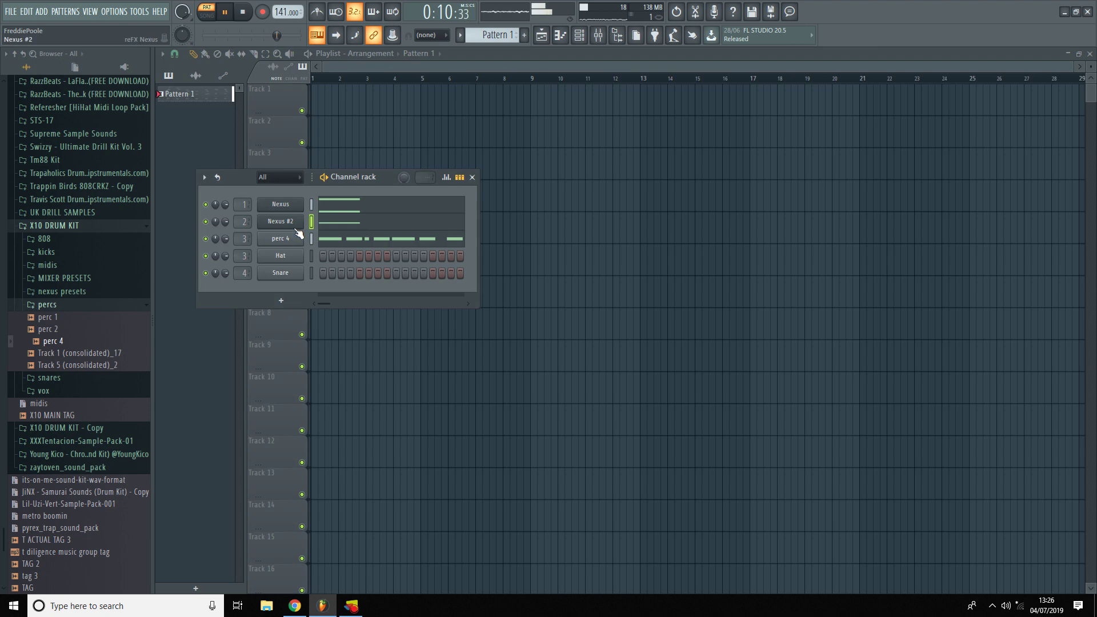
right_click(291, 244)
left_click(331, 238)
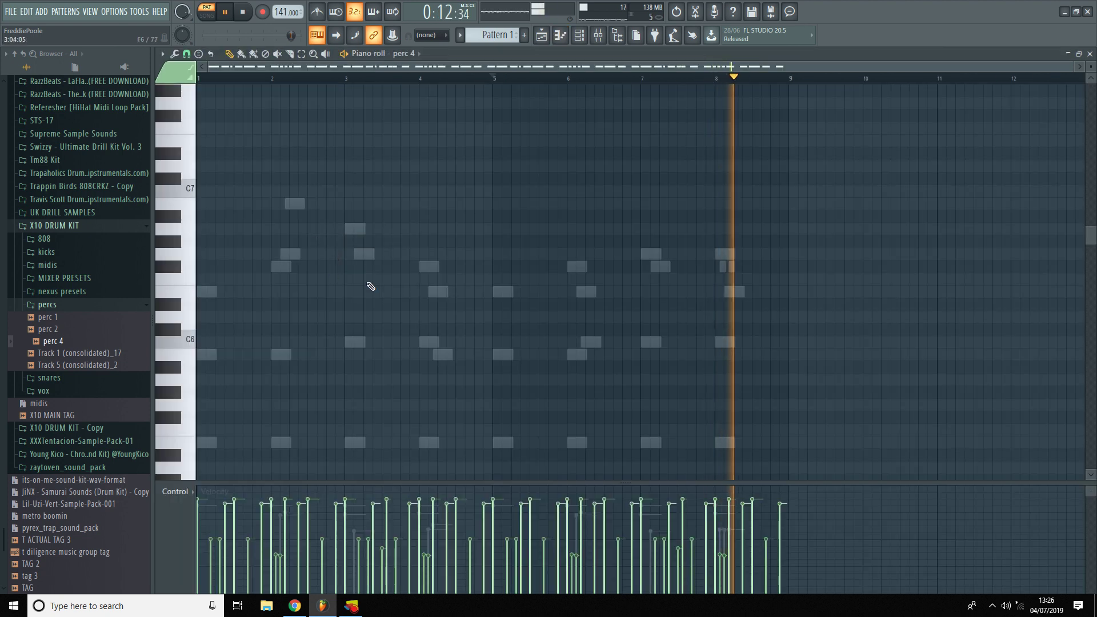
scroll(366, 286, "down", 2)
key("Escape")
Preview the X10 DRUM KIT snares, load HS - M1 Snare onto the Hat channel and route it to mixer track 4
left_click(76, 307)
left_click(77, 319)
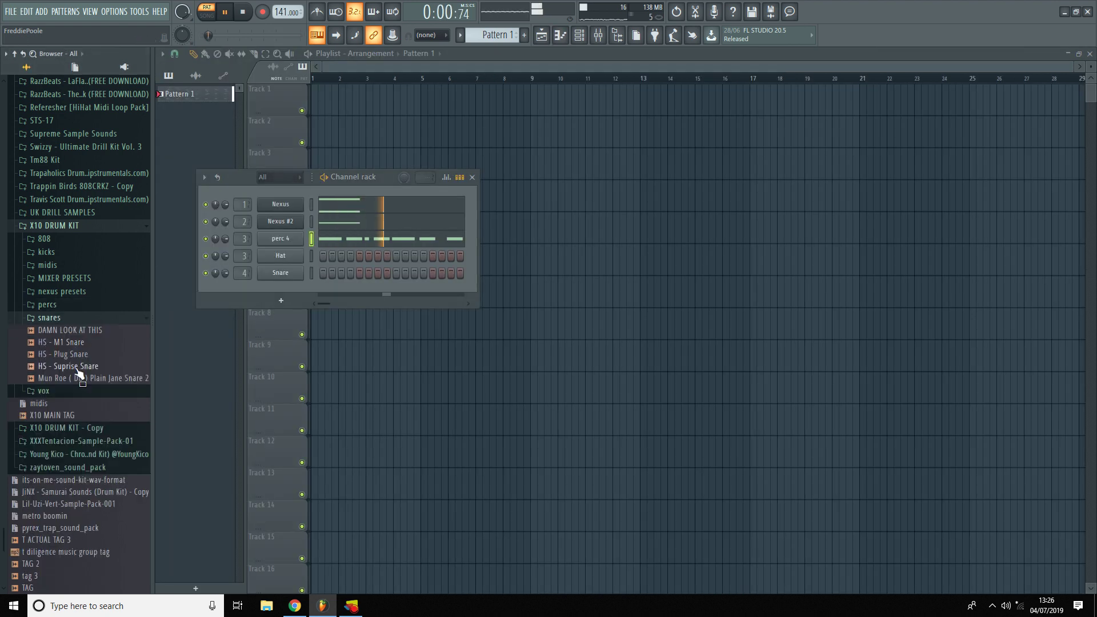
left_click(77, 367)
left_click(77, 358)
key("Up")
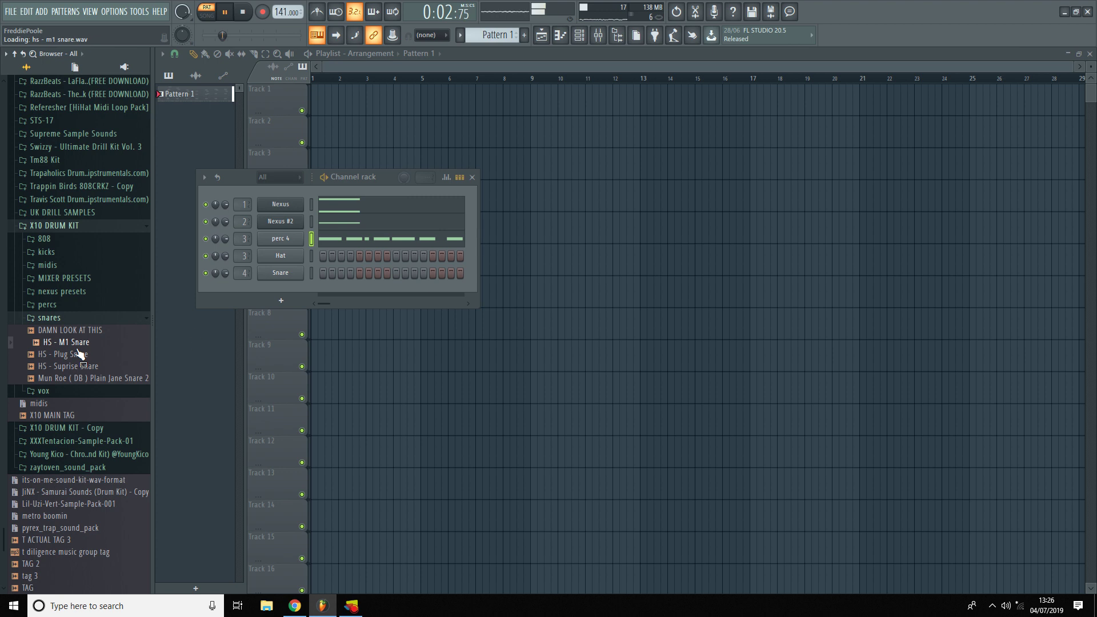
left_click_drag(264, 269, 277, 256)
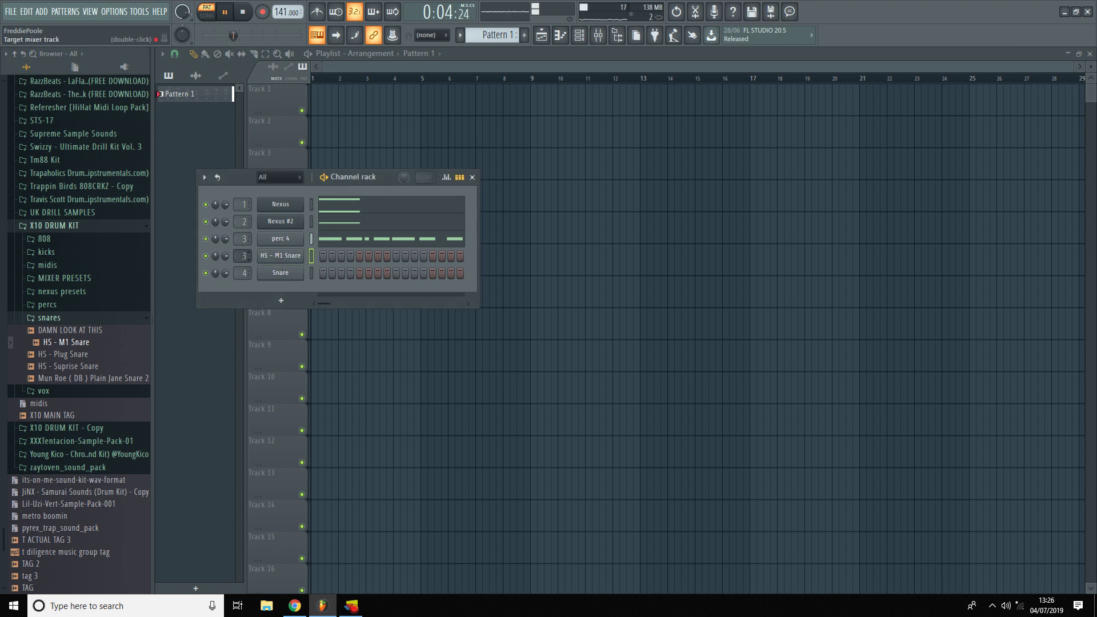
In the HS - M1 Snare piano roll, add a C5 hit on beat 3 of bar 1 at full velocity
right_click(279, 260)
left_click(320, 255)
scroll(229, 337, "down", 1)
scroll(222, 342, "up", 3)
left_click(253, 304)
key("space")
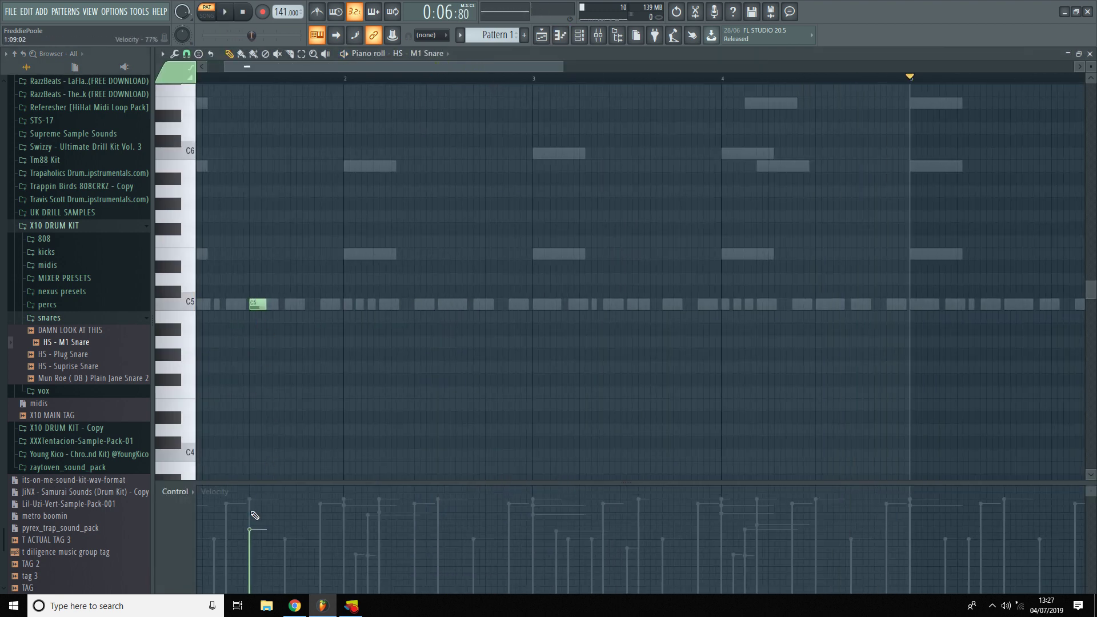
scroll(252, 395, "down", 3)
left_click(350, 607)
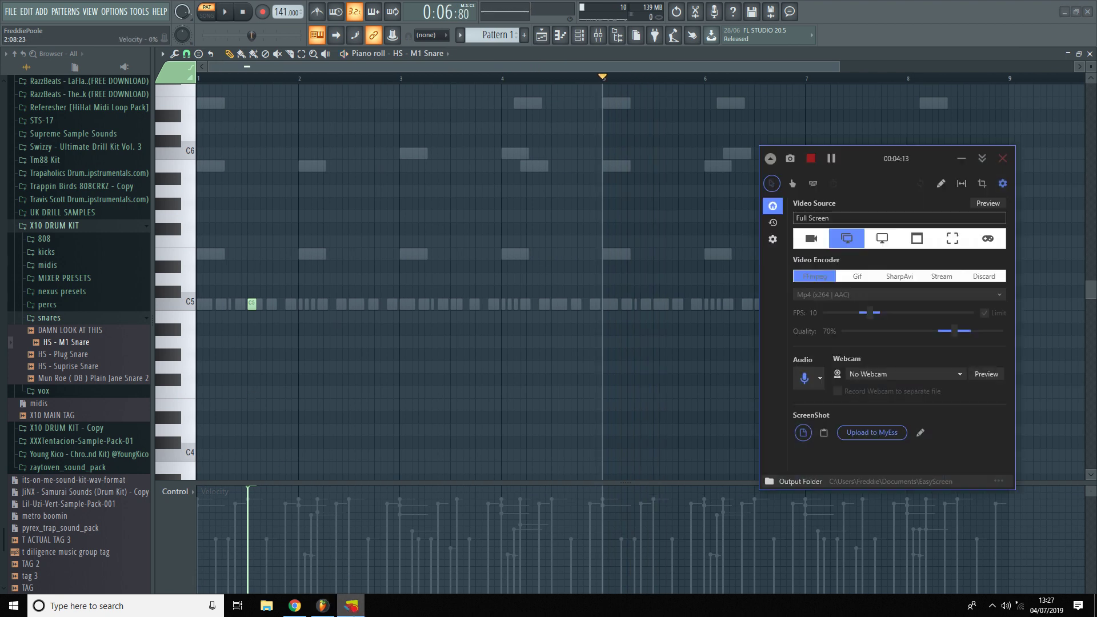
left_click(350, 607)
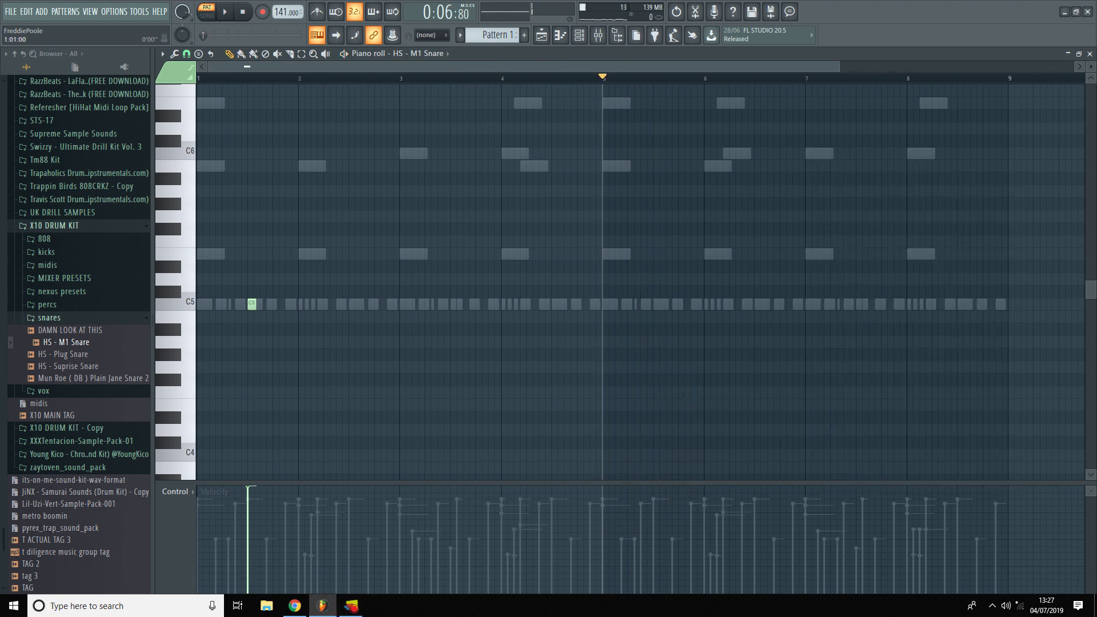
Add two C5 snare hits in bar 2, on step 11 and beat 4, with a lower velocity on the first
key("space")
scroll(486, 313, "up", 3)
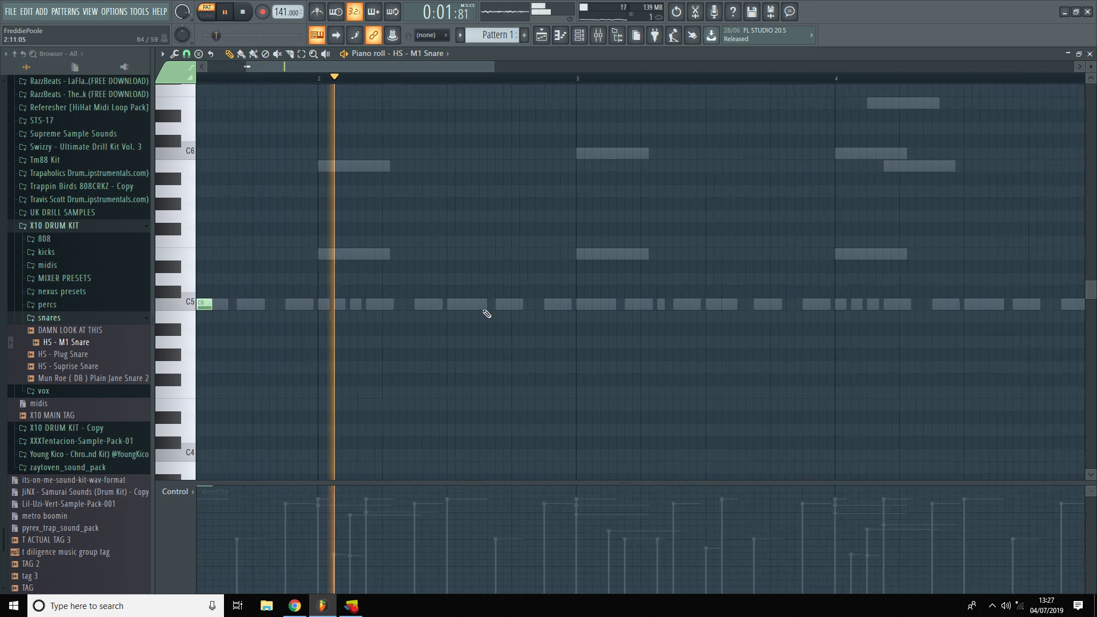
left_click(485, 304)
key("space")
left_click(516, 305)
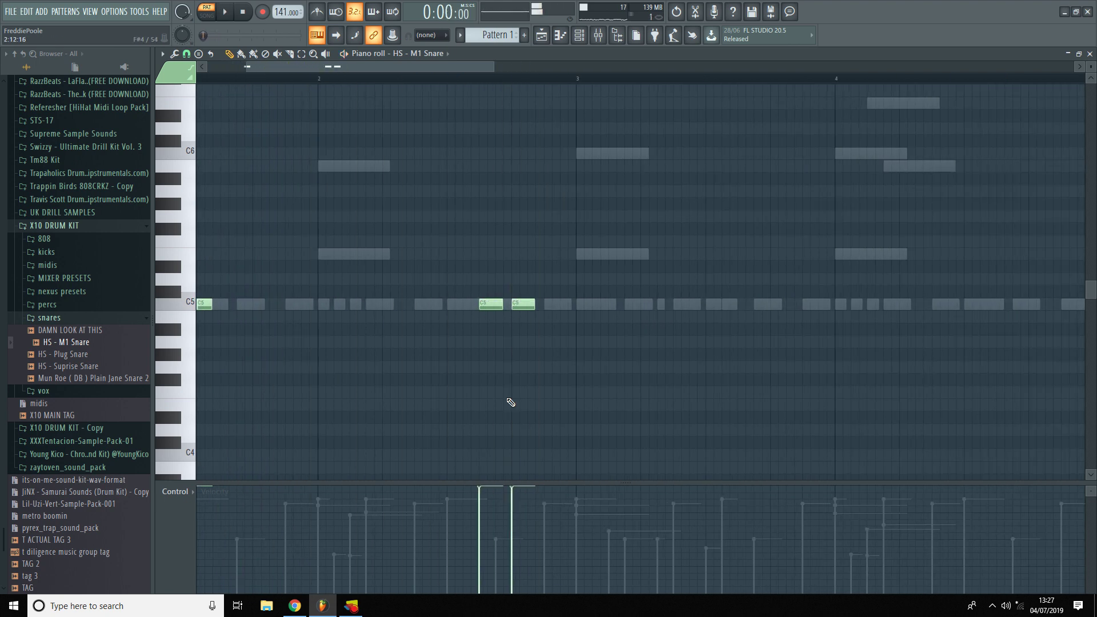
scroll(379, 405, "down", 3)
Duplicate the two-bar snare pattern into bars 3 and 4, starting on beat 3 of bar 3
key("ctrl+b")
scroll(468, 377, "up", 2)
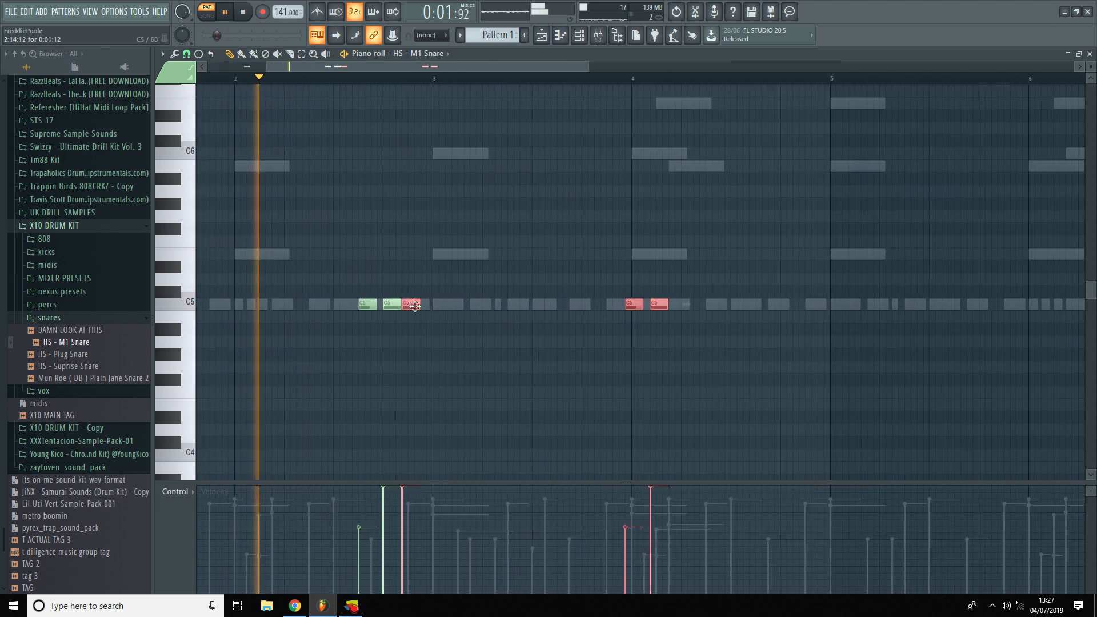
left_click_drag(414, 304, 542, 303)
scroll(463, 369, "down", 3)
key("ctrl+d")
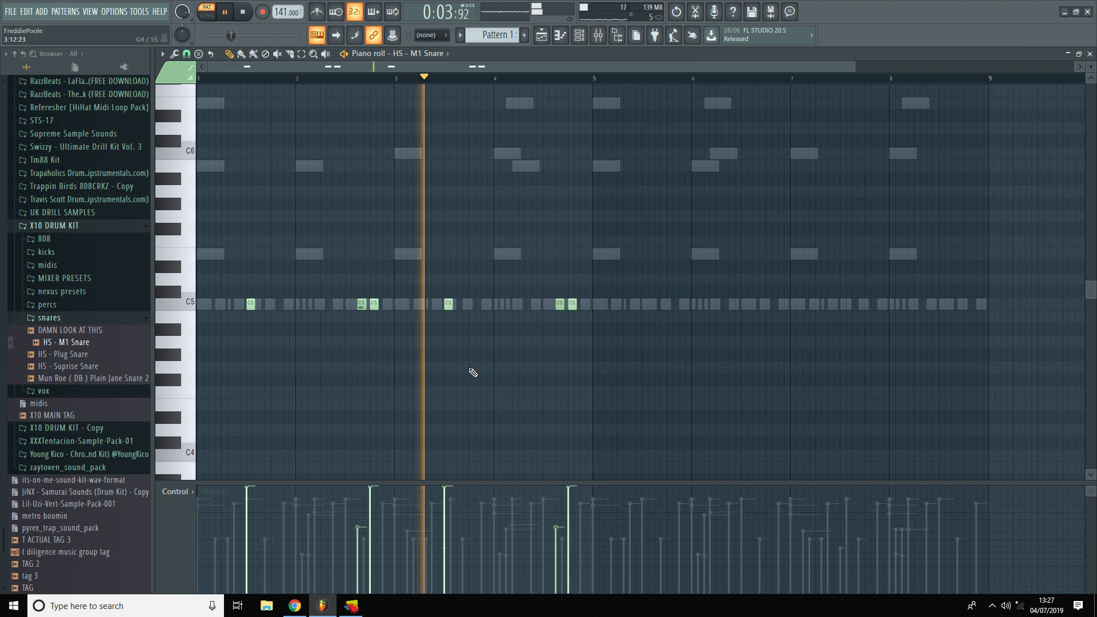
In bar 4, add a softer C5 snare hit on step 3 and a short, softer extra hit right after beat 4
scroll(454, 347, "up", 2)
left_click(441, 304)
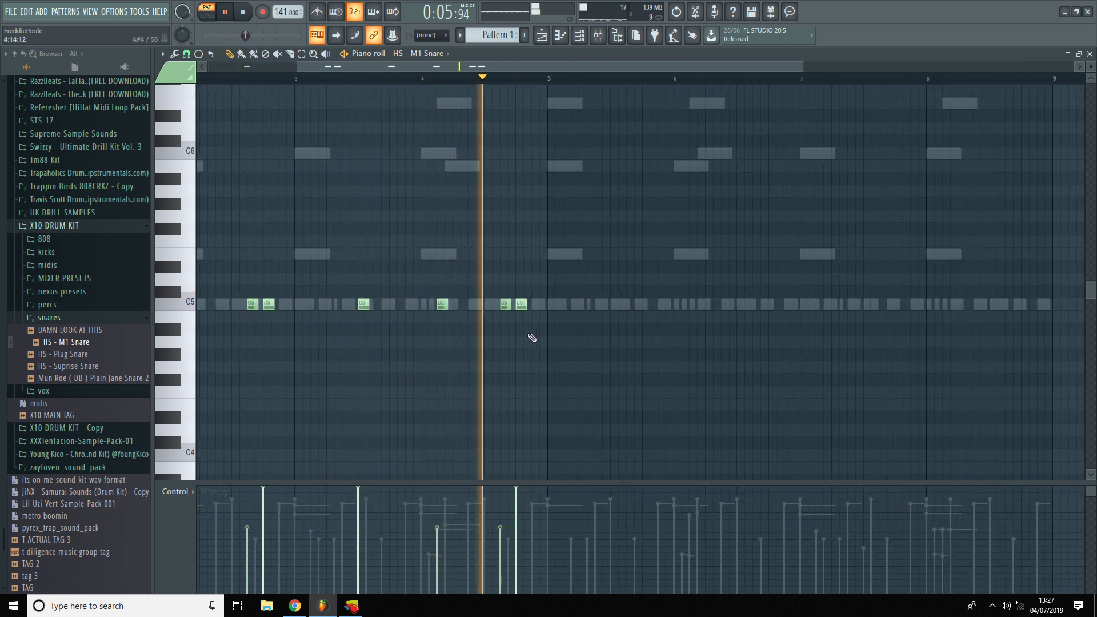
key("space")
scroll(524, 312, "up", 2)
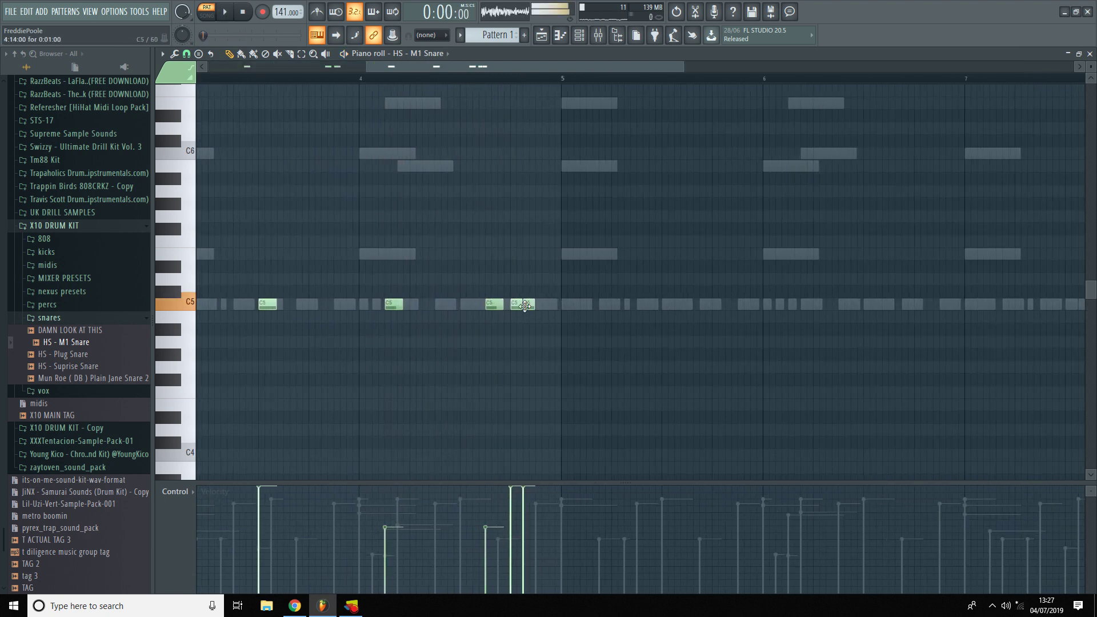
scroll(483, 456, "down", 2)
Duplicate the four-bar snare pattern into bars 5 to 8, starting on beat 3 of bar 5
key("ctrl+b")
scroll(510, 394, "up", 2)
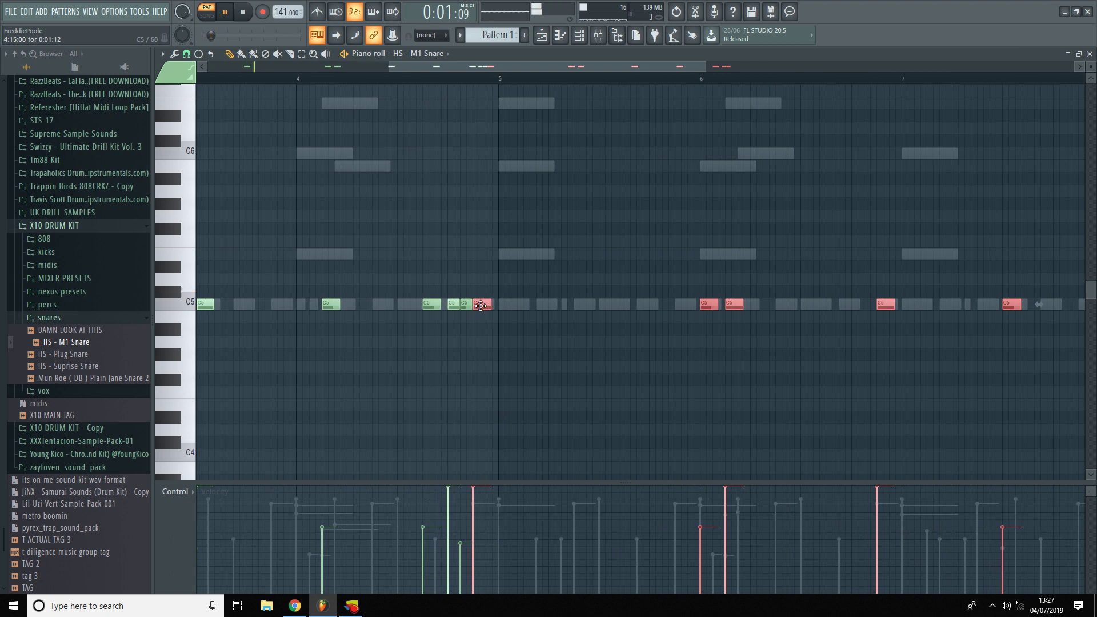
left_click_drag(483, 303, 605, 303)
left_click(600, 329, "ctrl")
scroll(397, 364, "down", 3)
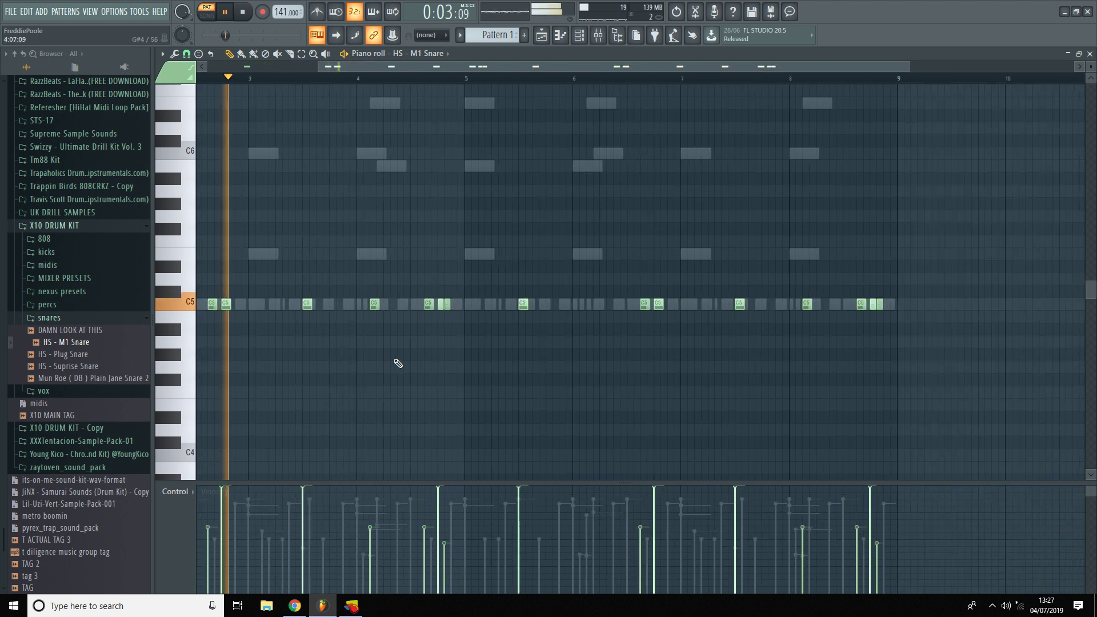
Load Wuuhh M1 Vox Shortened from the kit's vox folder onto the Snare channel and route it to mixer track 5
key("Escape")
left_click(70, 317)
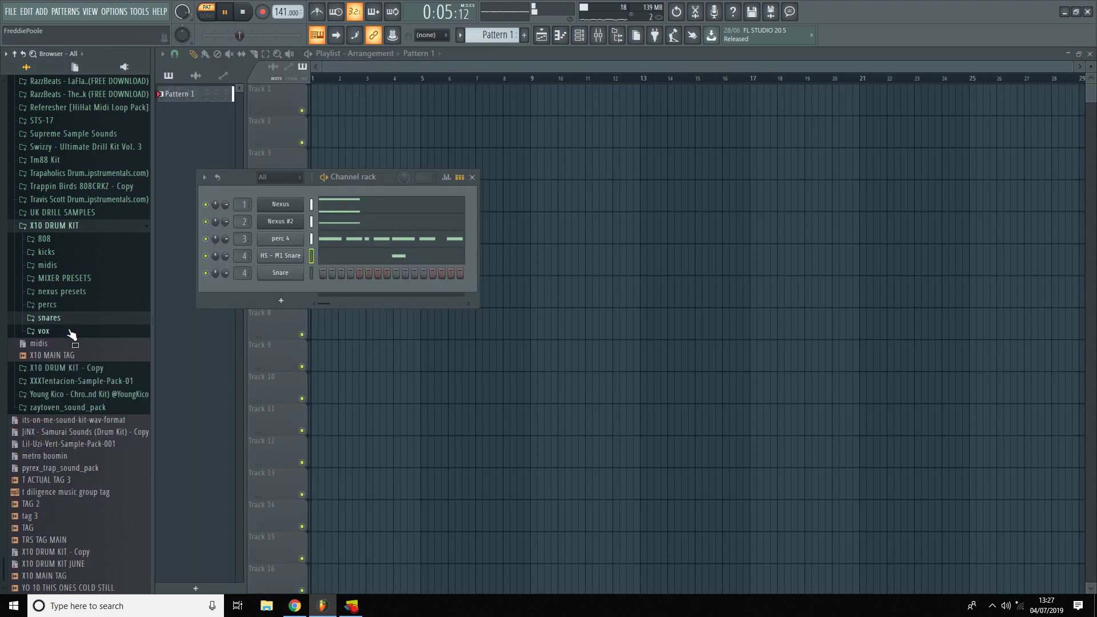
left_click(71, 331)
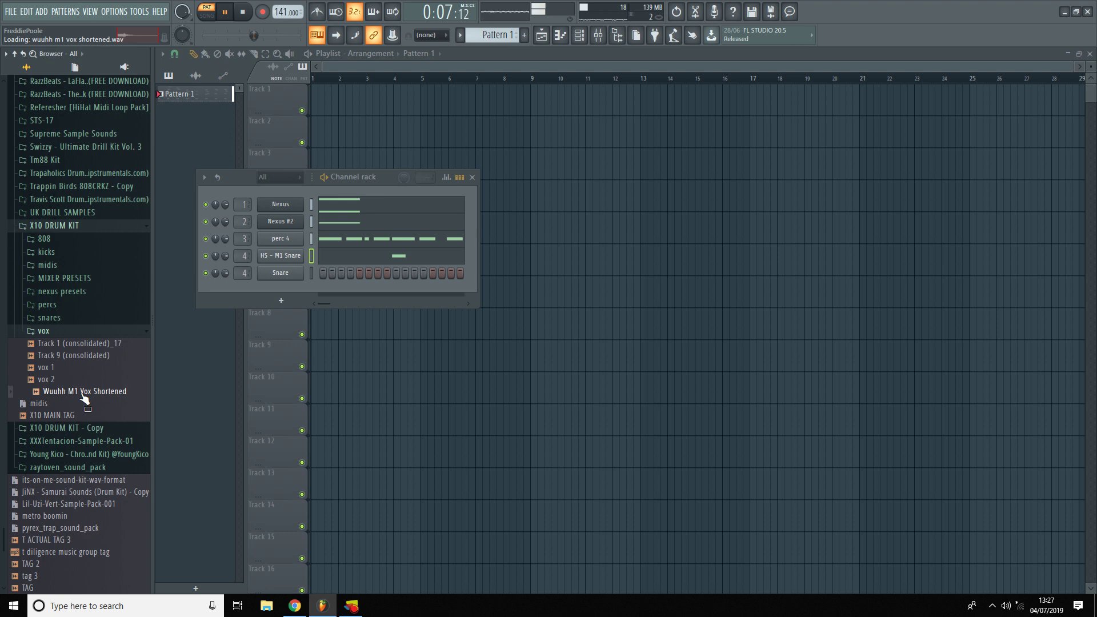
left_click_drag(85, 398, 247, 275)
Audition the Wuuhh vox at several pitches around C5 in its piano roll, with and without the beat playing
right_click(261, 272)
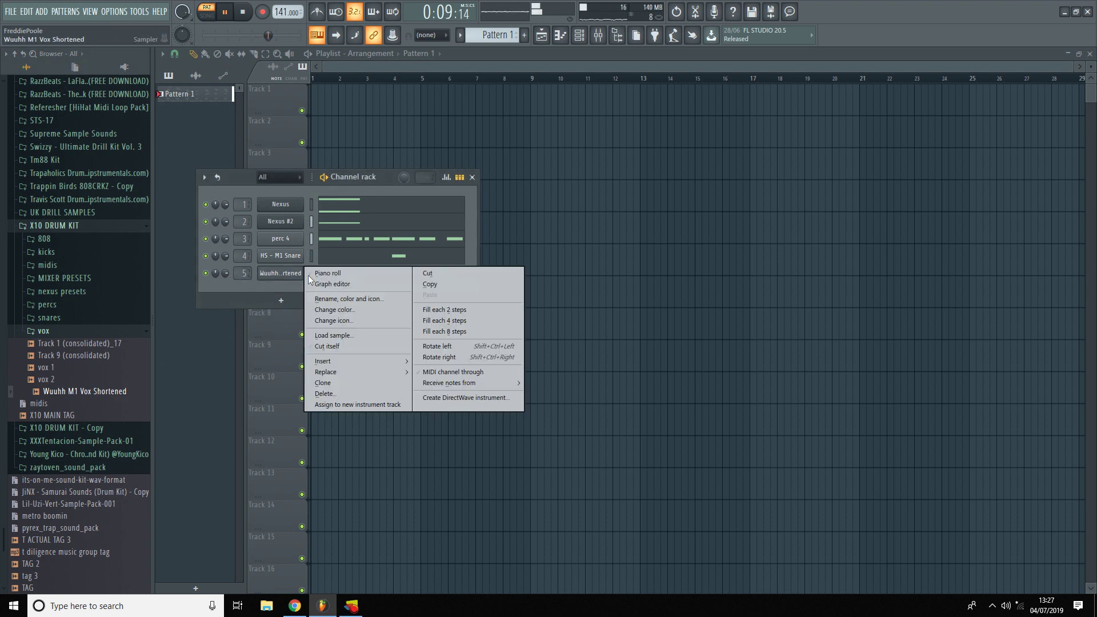
left_click(323, 274)
key("space")
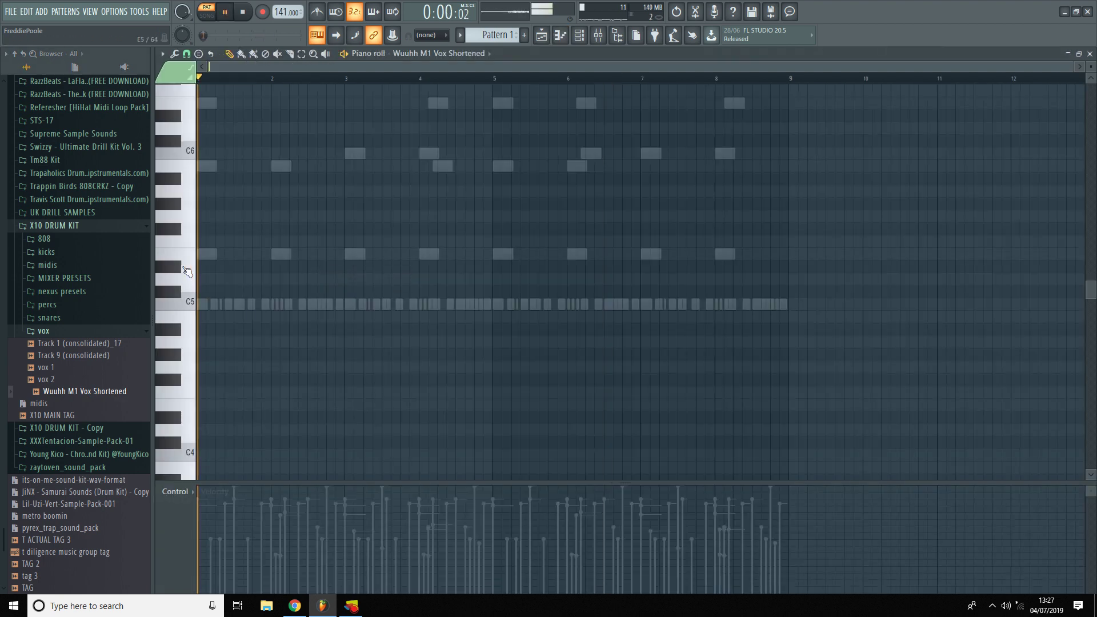
key("space")
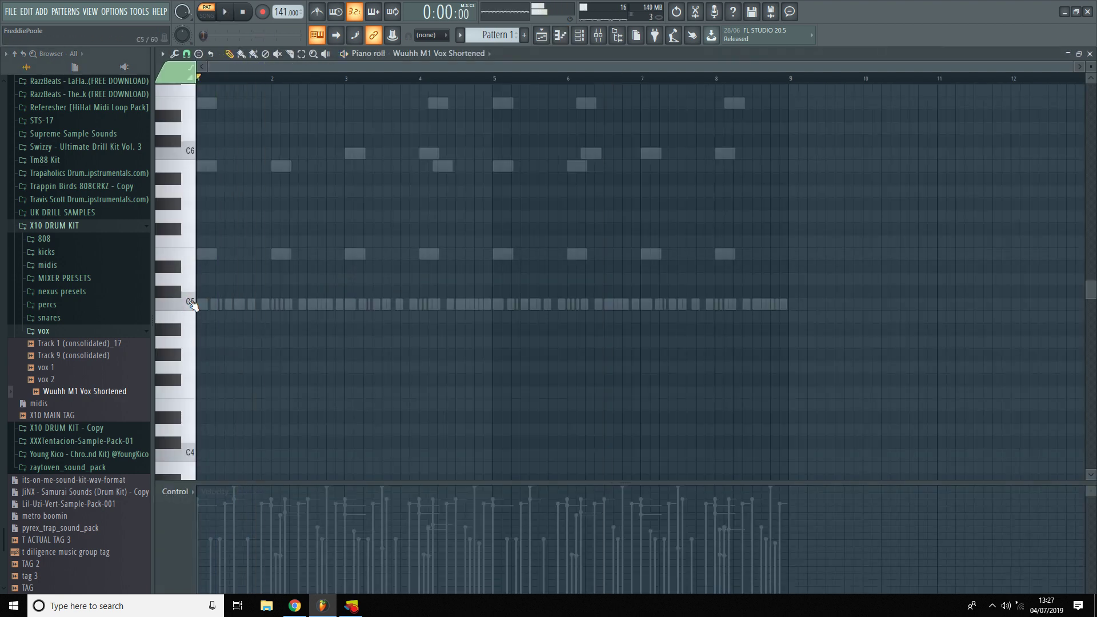
key("space")
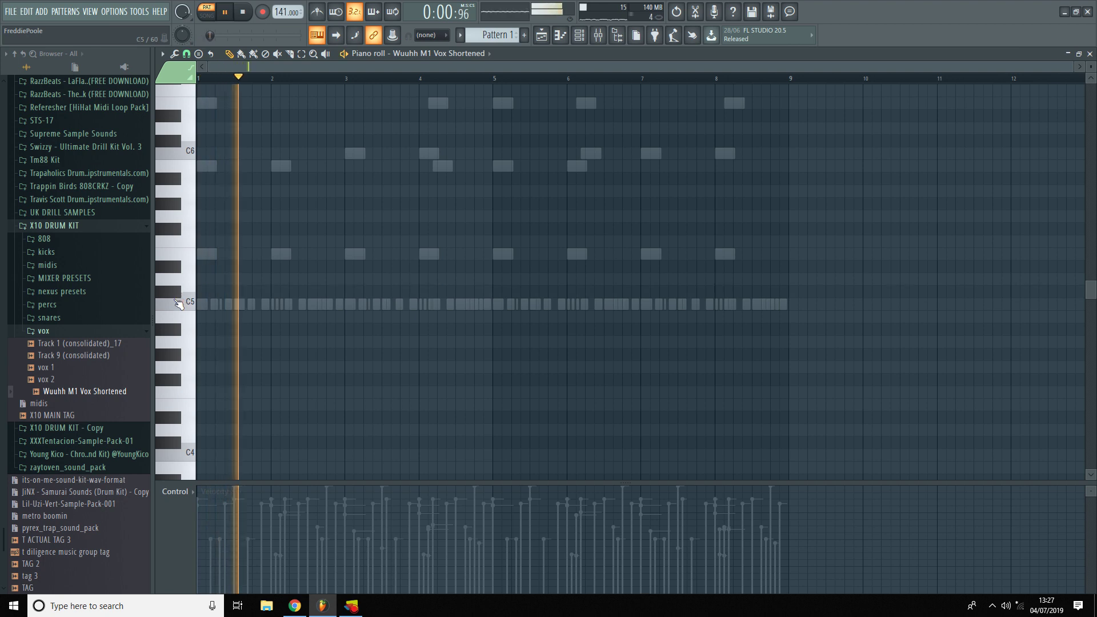
scroll(187, 338, "up", 2)
left_click(184, 342)
key("space")
key("space")
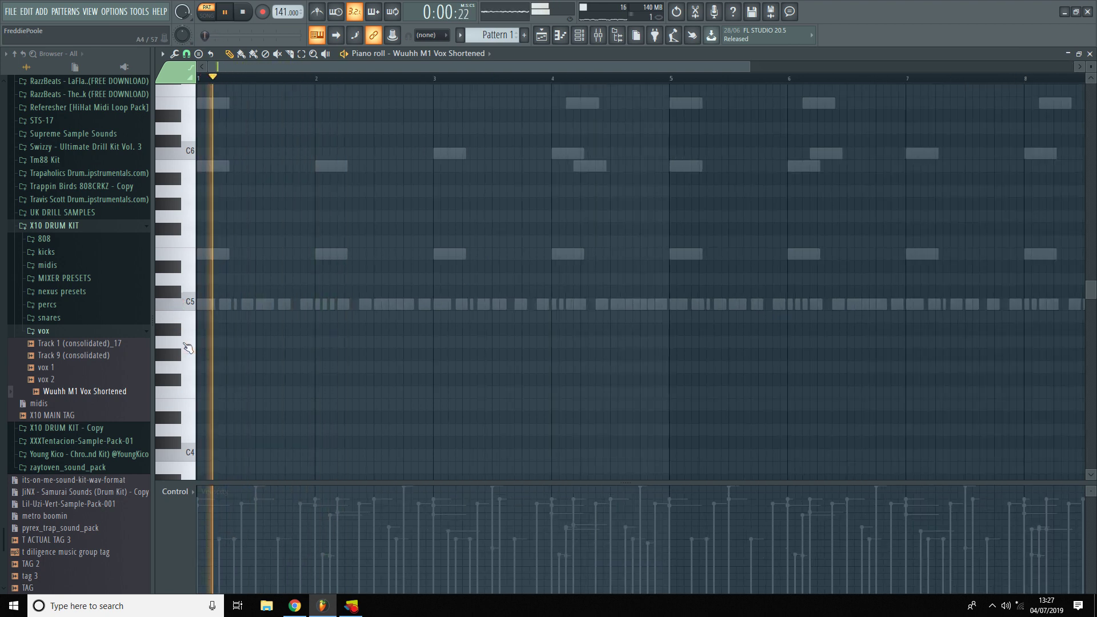
left_click(184, 343)
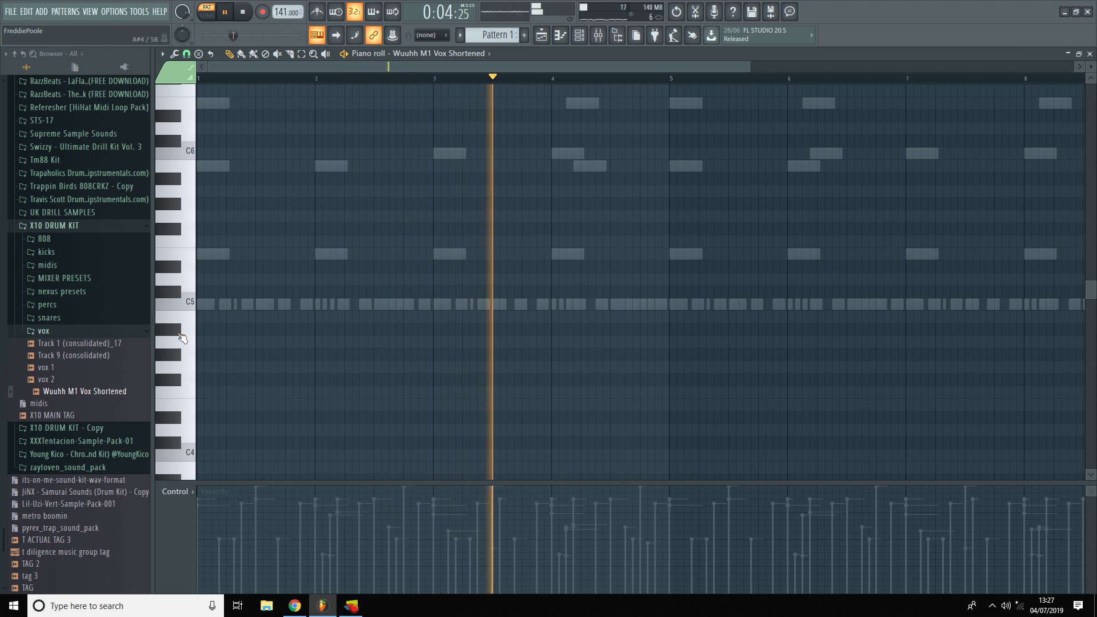
key("space")
left_click(187, 322)
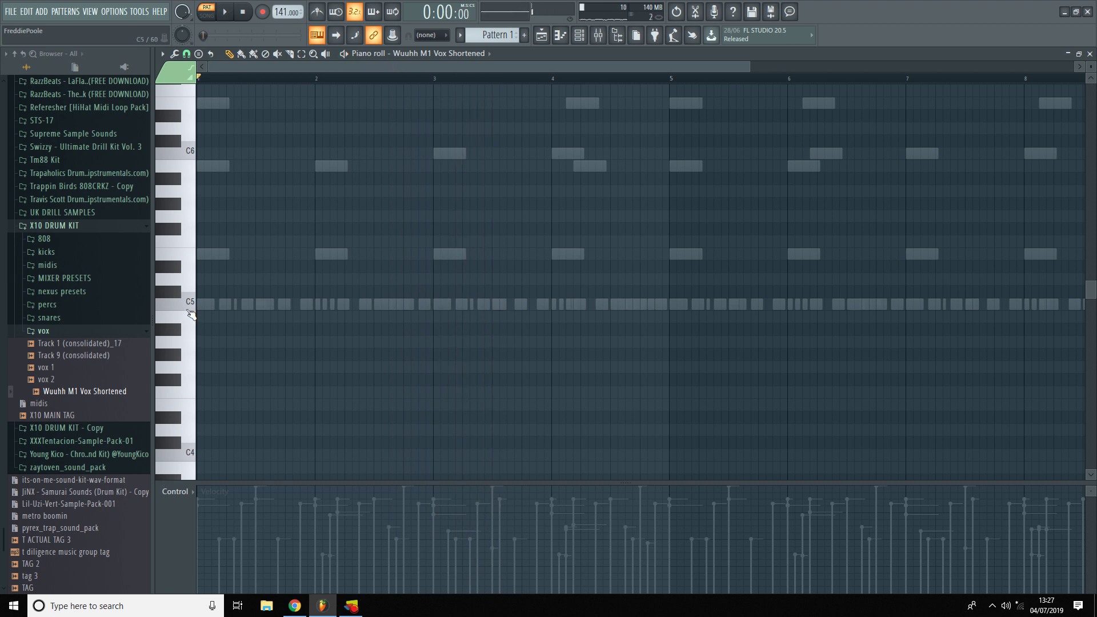
key("space")
left_click(188, 282)
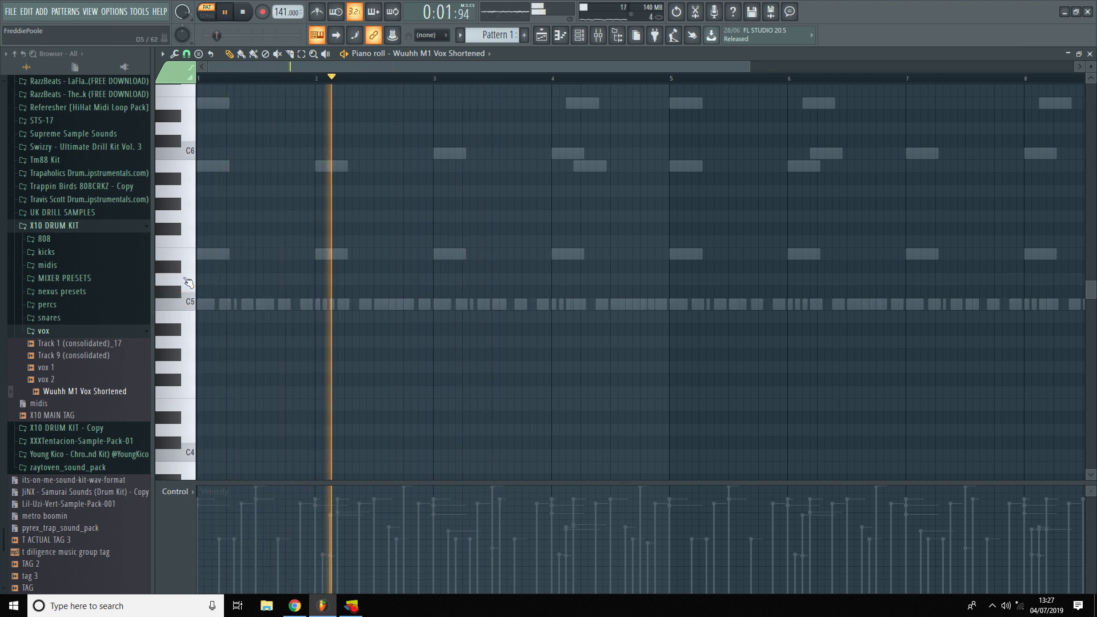
left_click(190, 288)
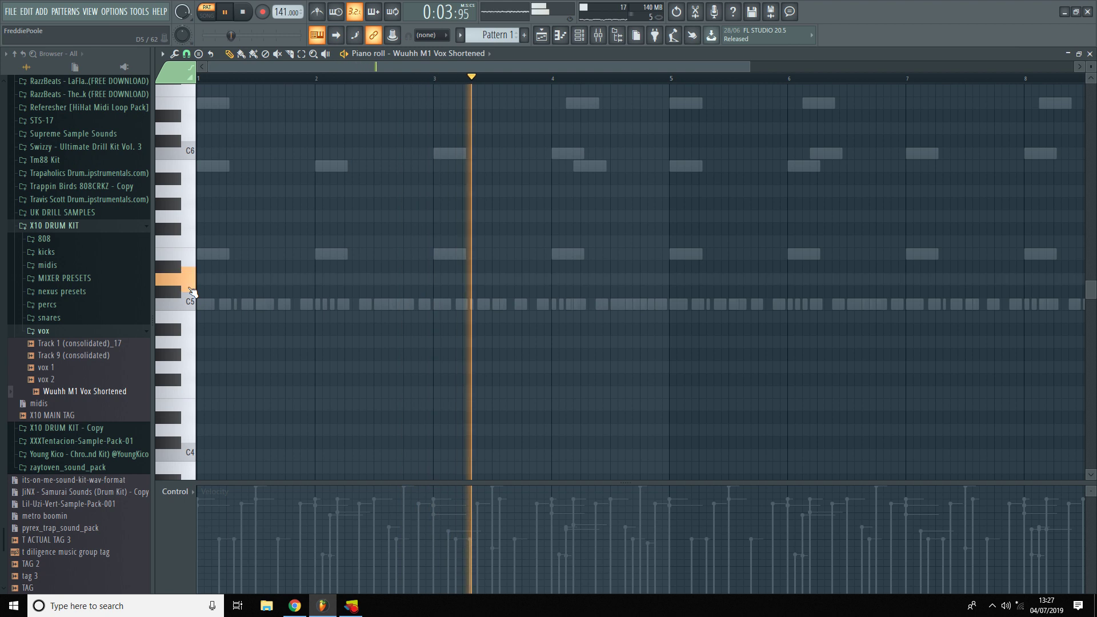
Place a D5 vox note about two steps long on step 5 of bar 3 and raise its velocity
scroll(473, 294, "up", 3, "ctrl")
left_click(467, 281)
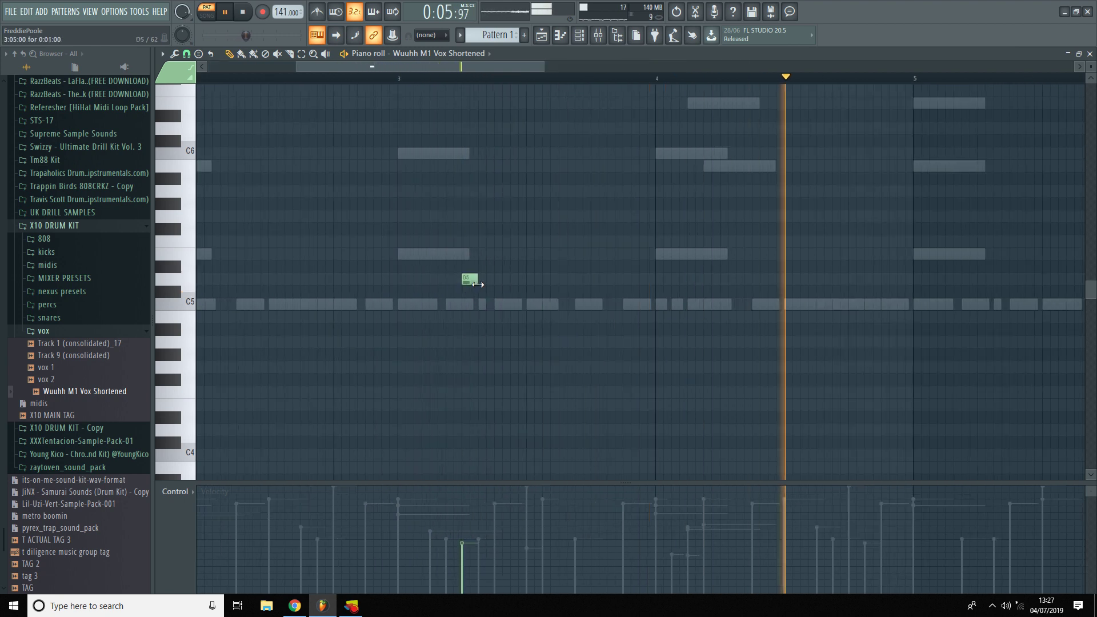
left_click_drag(478, 284, 492, 284)
left_click_drag(464, 528, 465, 491)
key("Escape")
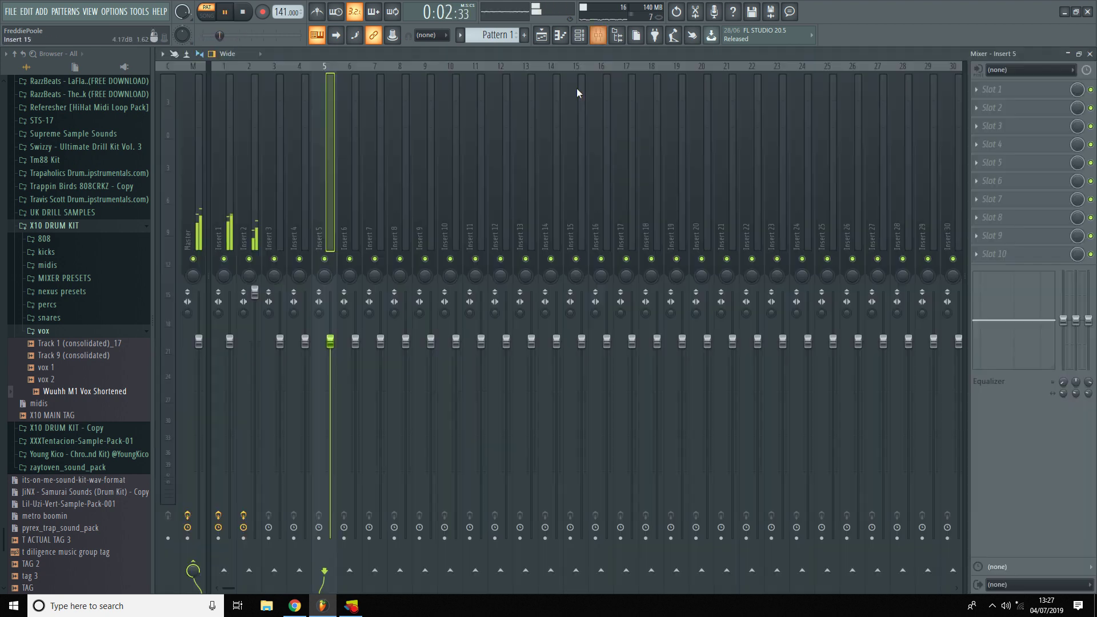
Lower mixer track 5 to 96% and give the vox channel a volume envelope with no attack and a long hold
left_click(598, 35)
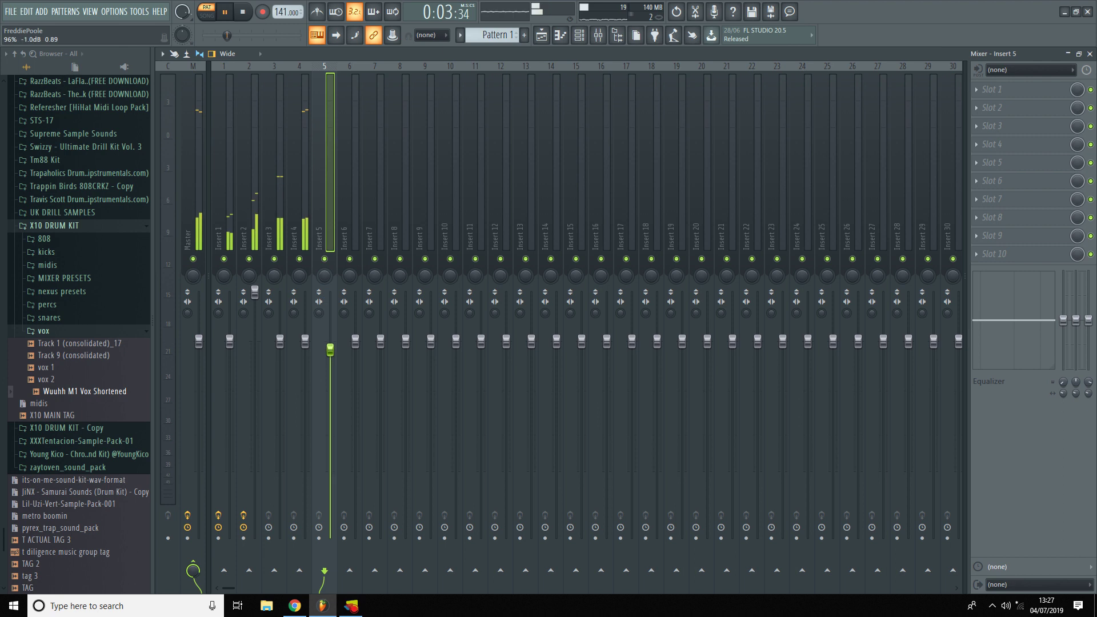
key("F9")
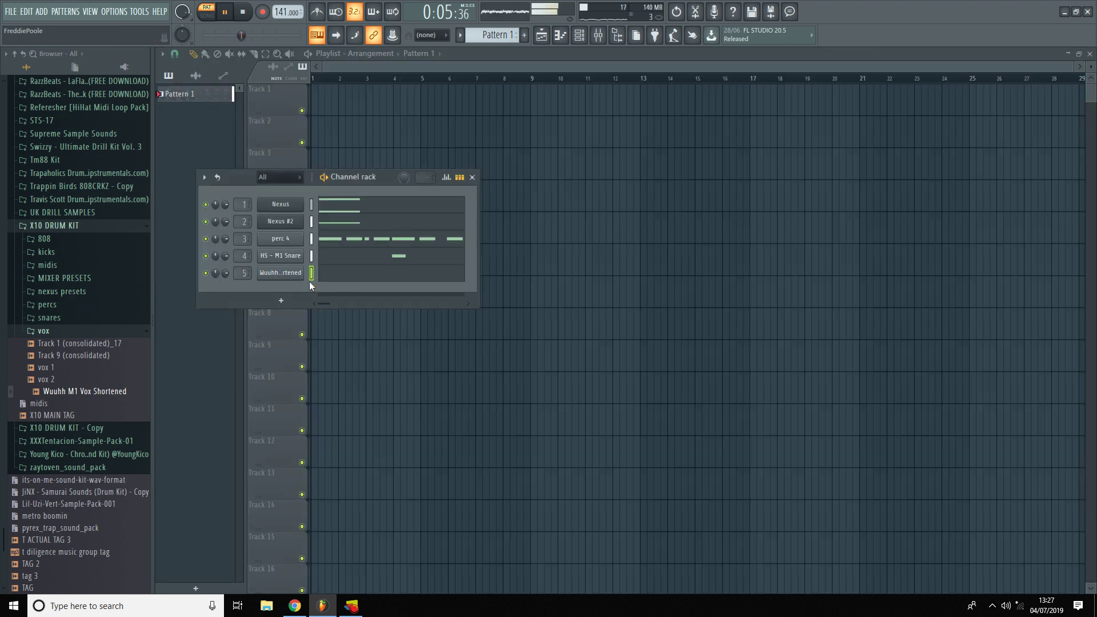
left_click(280, 272)
left_click(274, 201)
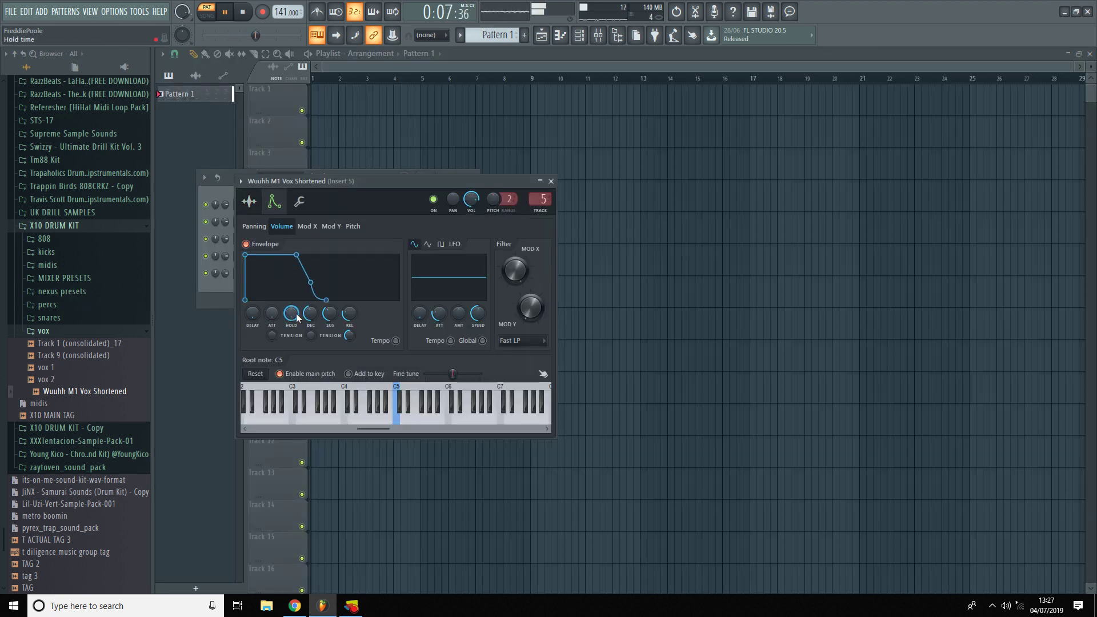
left_click(551, 181)
key("space")
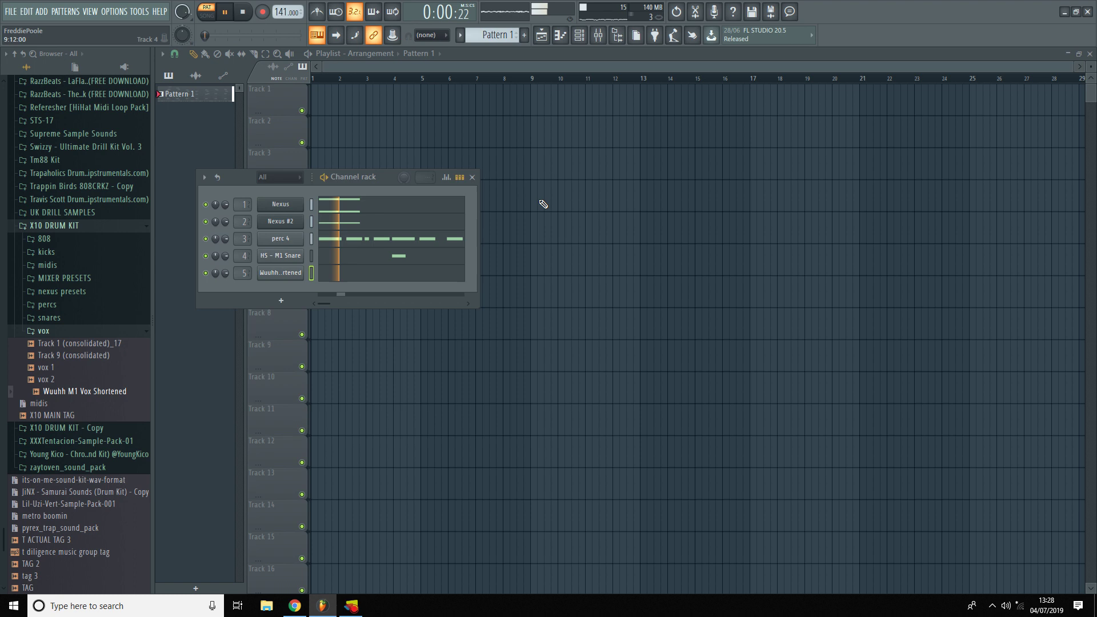
Load the VOX DELAY preset from the kit's mixer presets onto mixer track 5
left_click(64, 278)
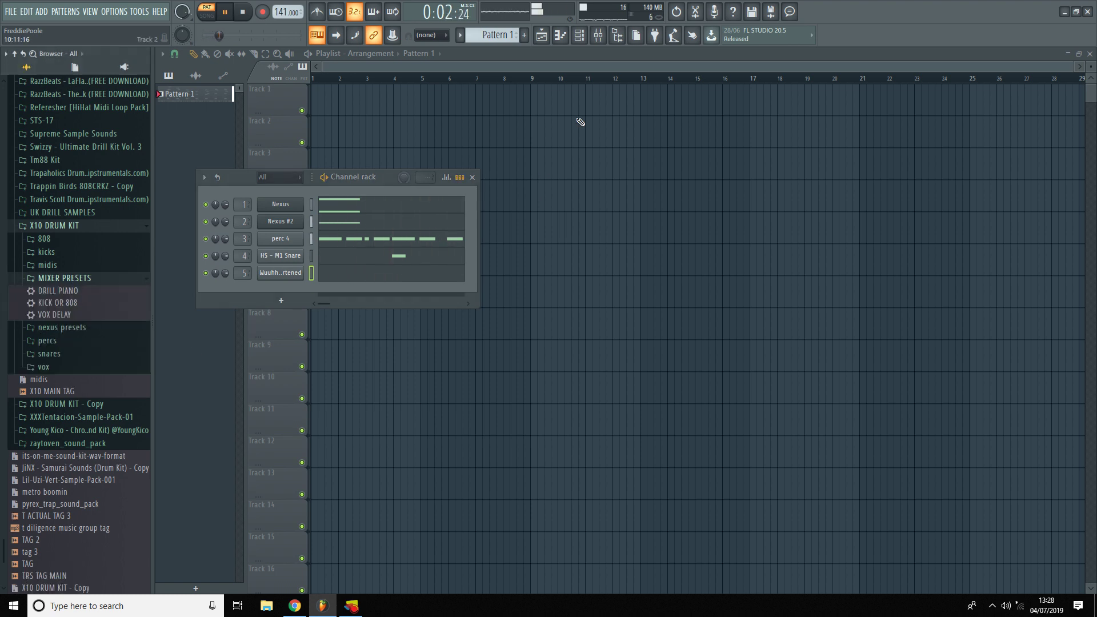
left_click(598, 36)
left_click_drag(57, 314, 325, 223)
key("F9")
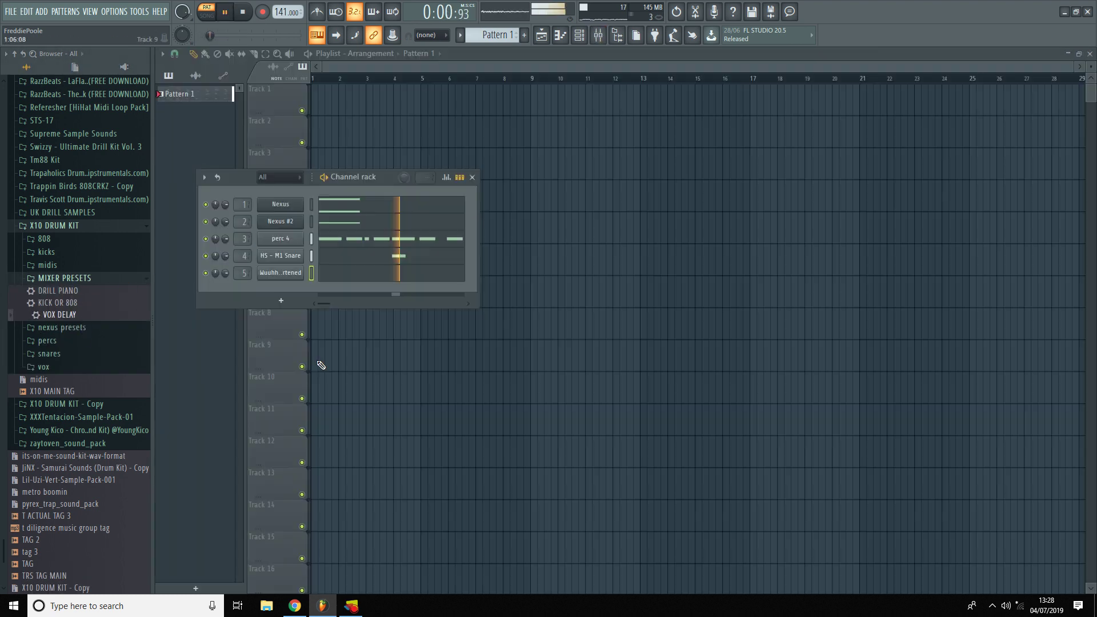
Add 808 8 (consolidated) from the kit's 808 folder as a new channel routed to mixer track 6
left_click(53, 274)
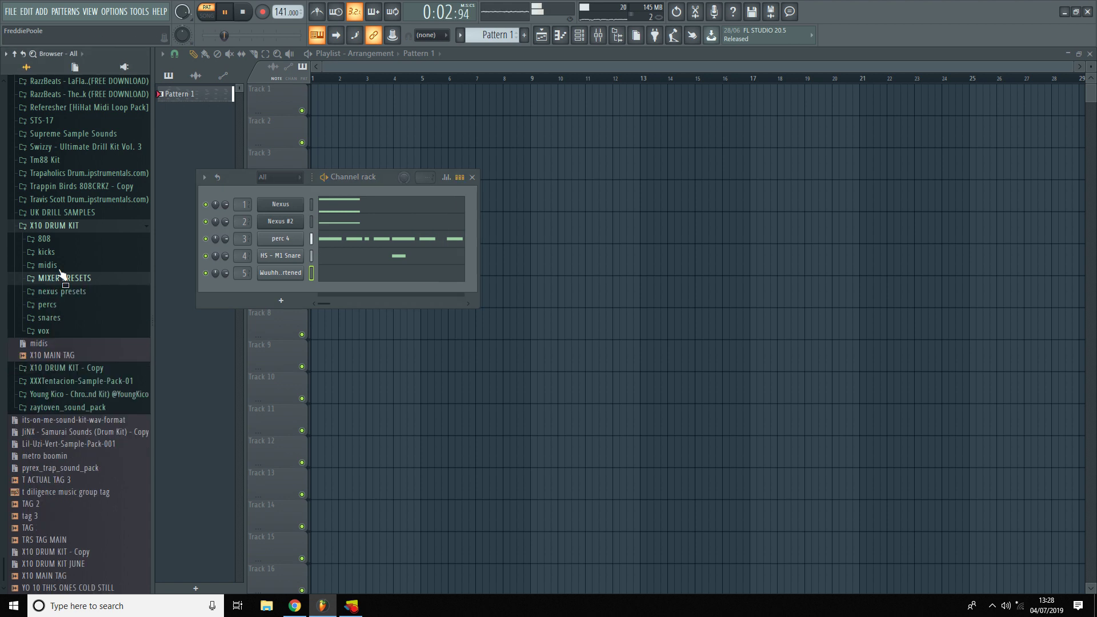
left_click(53, 240)
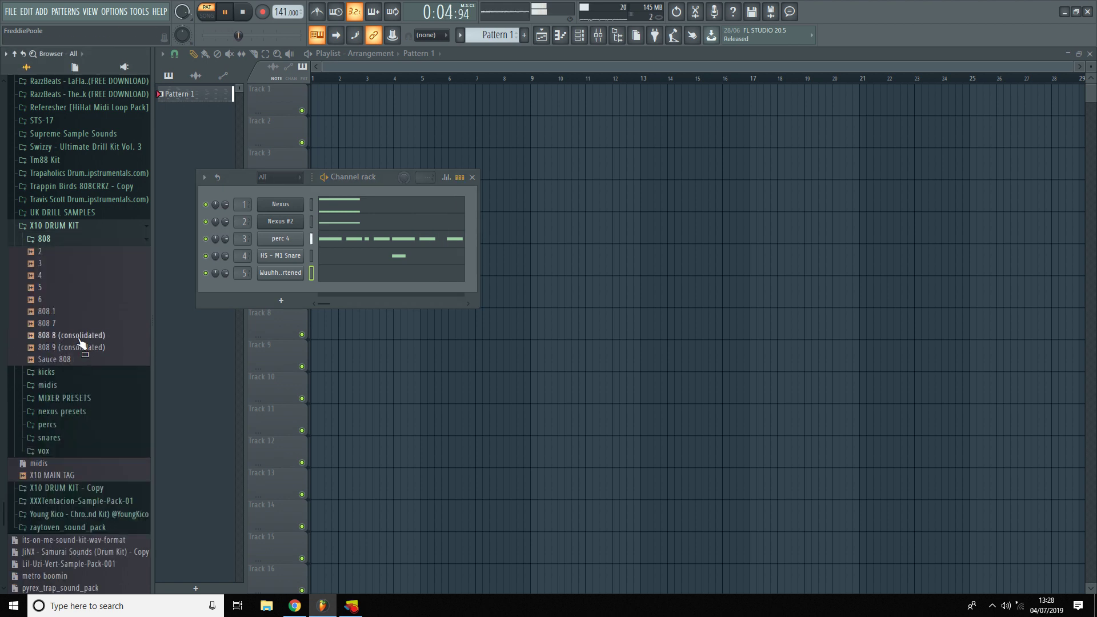
left_click(81, 337)
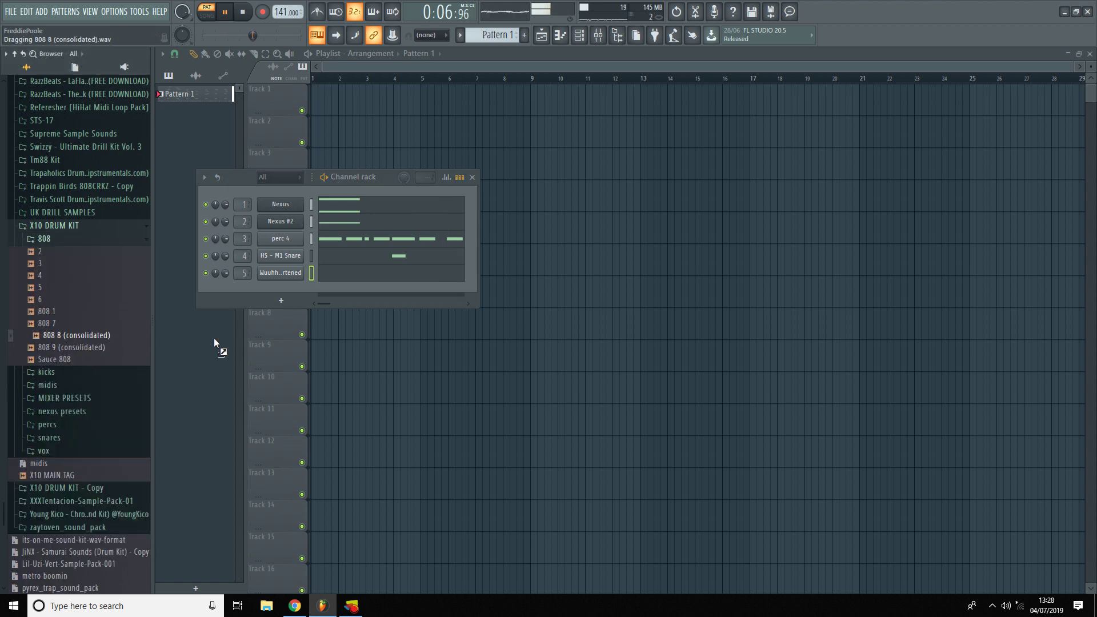
left_click_drag(215, 339, 234, 294)
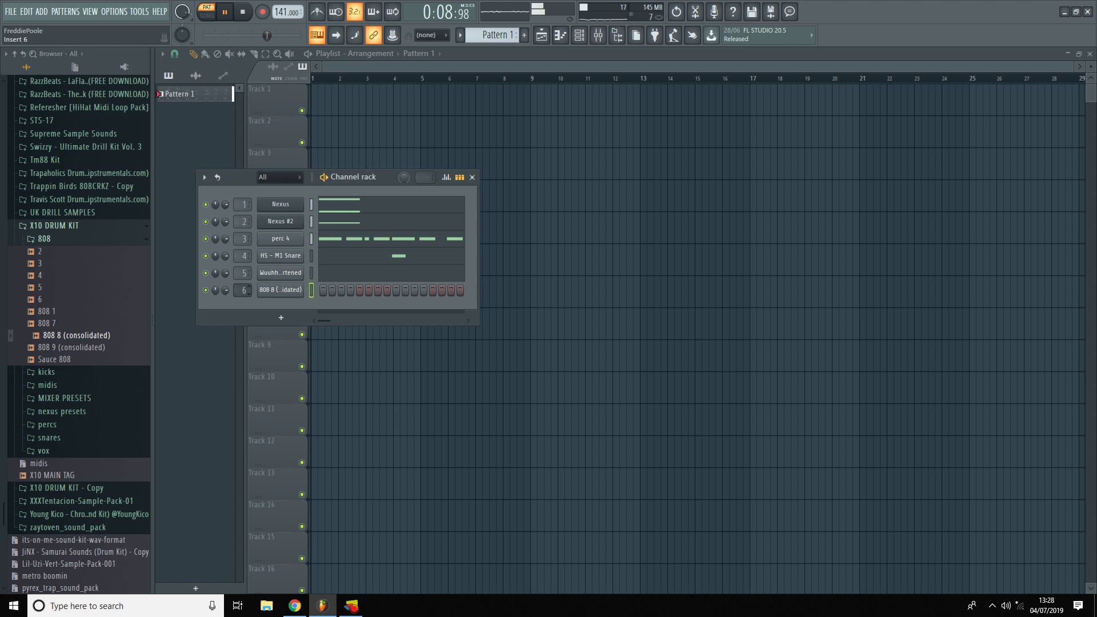
Give the 808 a volume envelope with long hold and no decay, sustain or release, and normalize its sample
left_click(274, 291)
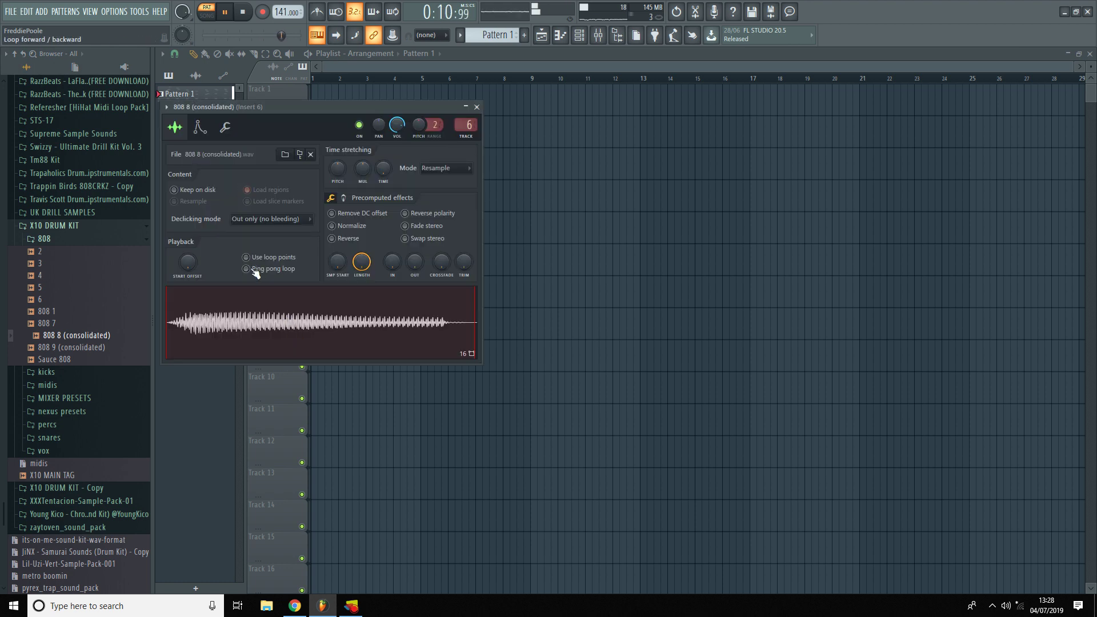
left_click(200, 128)
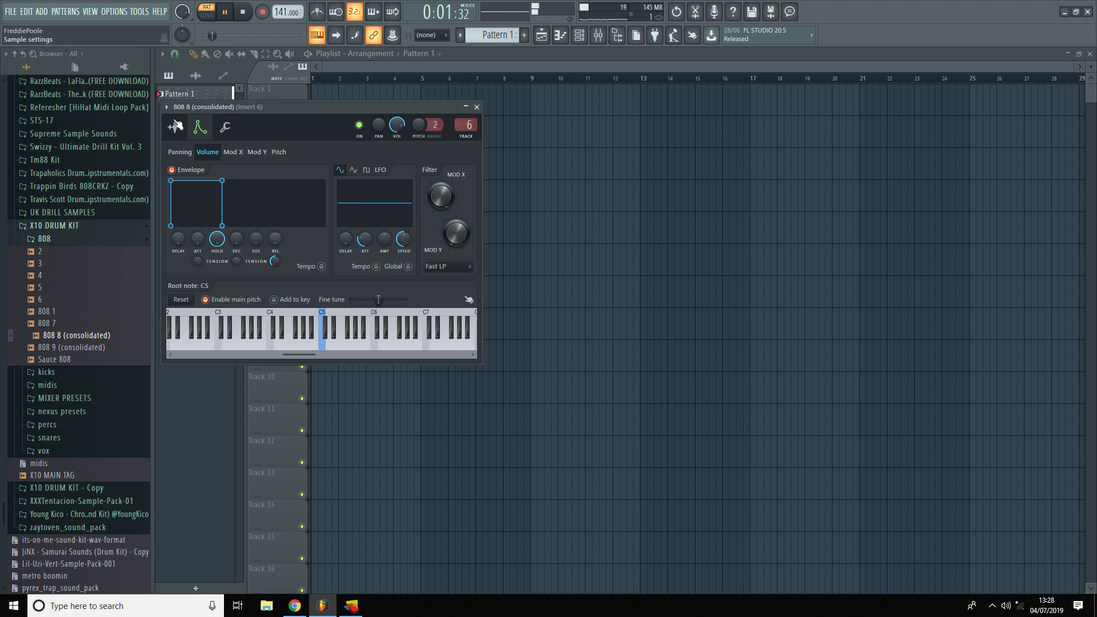
left_click(176, 126)
left_click(332, 226)
left_click(477, 107)
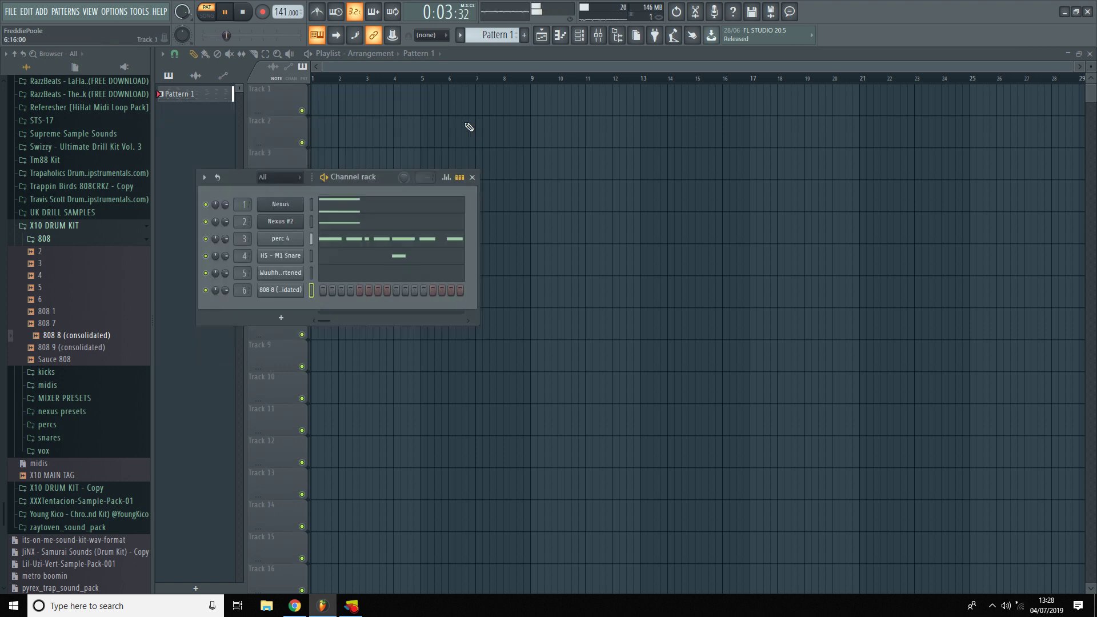
Add an F6 note at the start of bar 1 for the 808 and extend it to two beats
right_click(295, 303)
left_click(317, 292)
left_click_drag(210, 164, 170, 90)
scroll(200, 156, "up", 2)
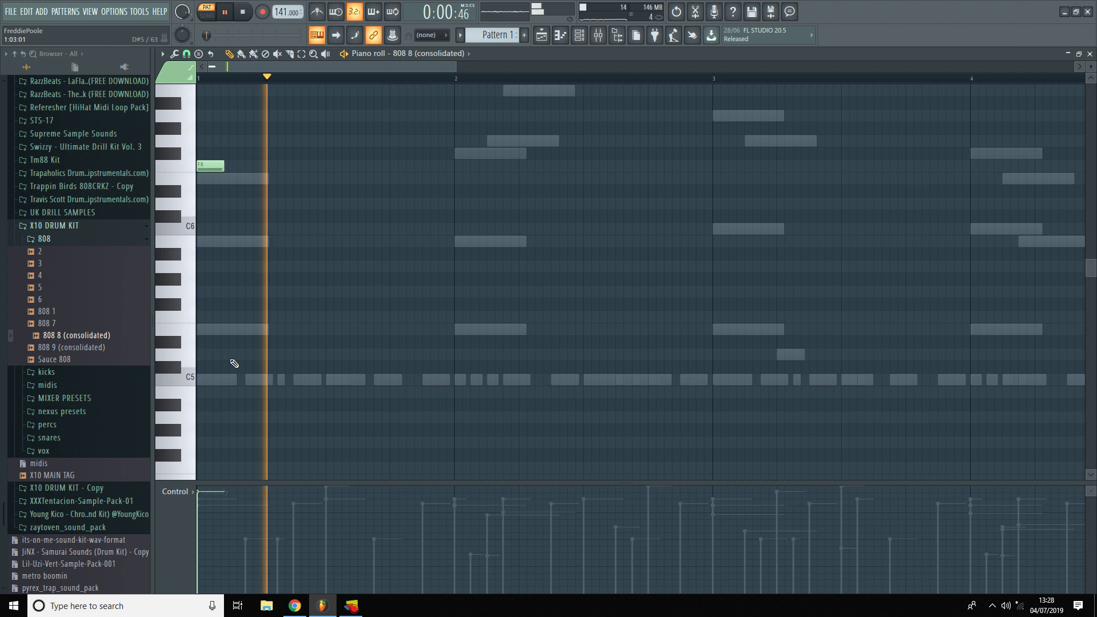
left_click(193, 492)
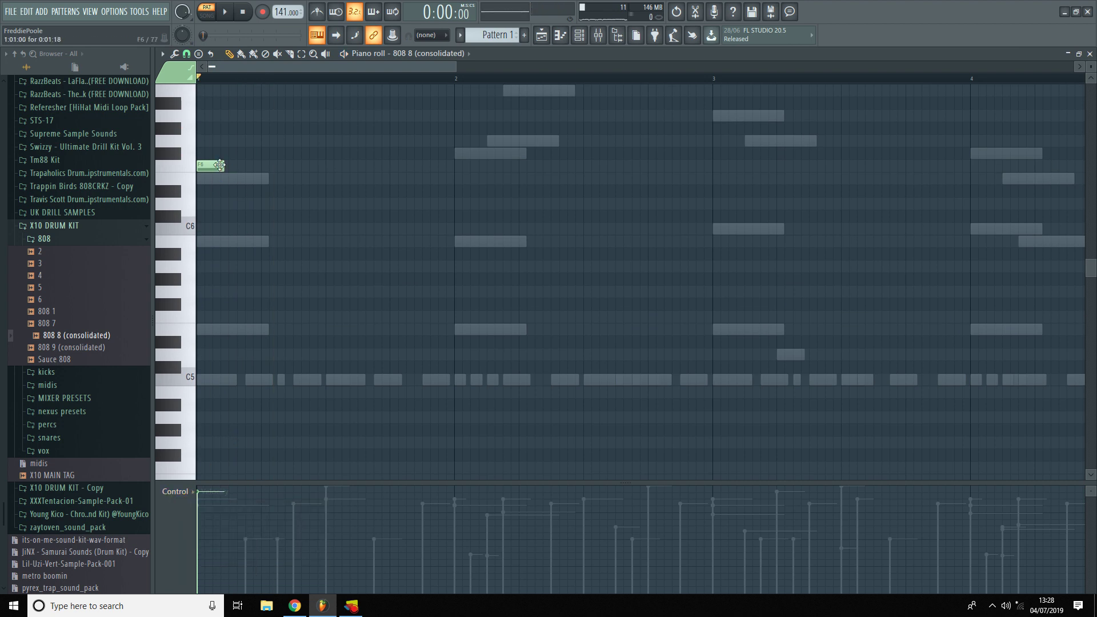
left_click_drag(289, 165, 327, 166)
key("space")
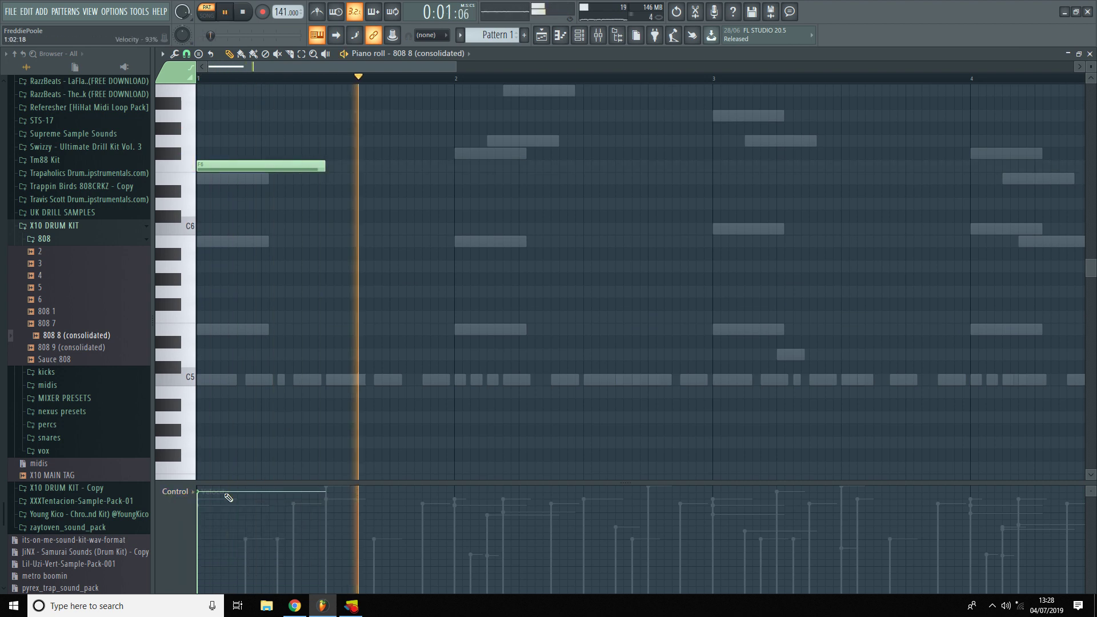
left_click(234, 467)
scroll(240, 369, "up", 2)
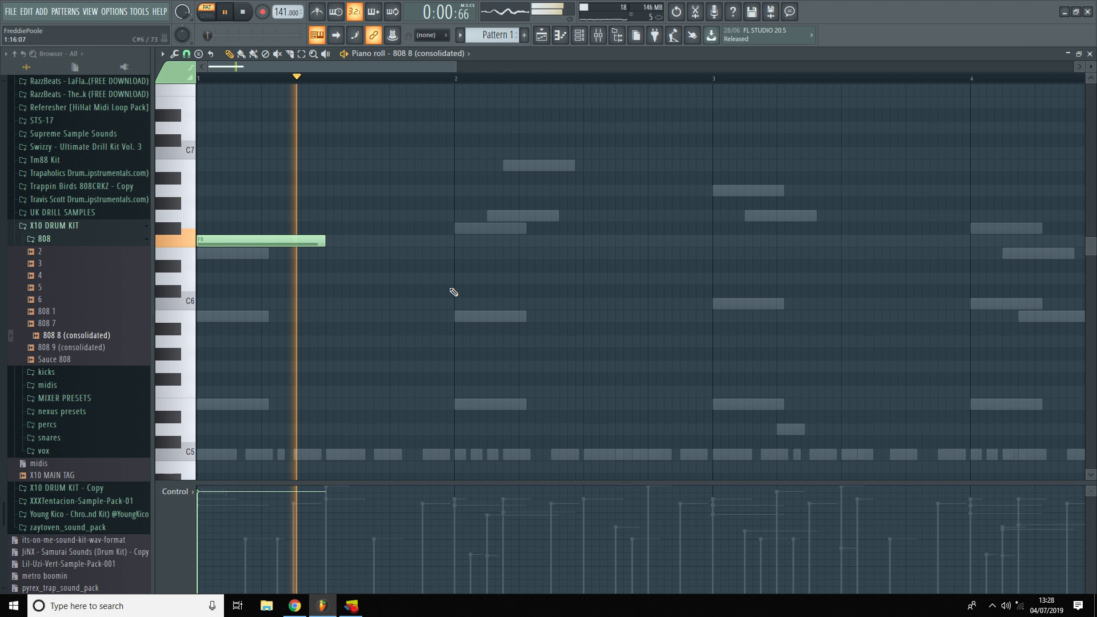
scroll(531, 296, "up", 1)
key("space")
Add three consecutive F6 808 notes in bar 2, starting on steps 7, 9 and 15 and filling the rest of the bar
left_click_drag(513, 240, 558, 241)
mouse_move(731, 241)
left_mouse_down()
mouse_move(619, 273)
mouse_move(602, 242)
mouse_move(653, 261)
mouse_move(735, 251)
left_mouse_up()
left_click(632, 264)
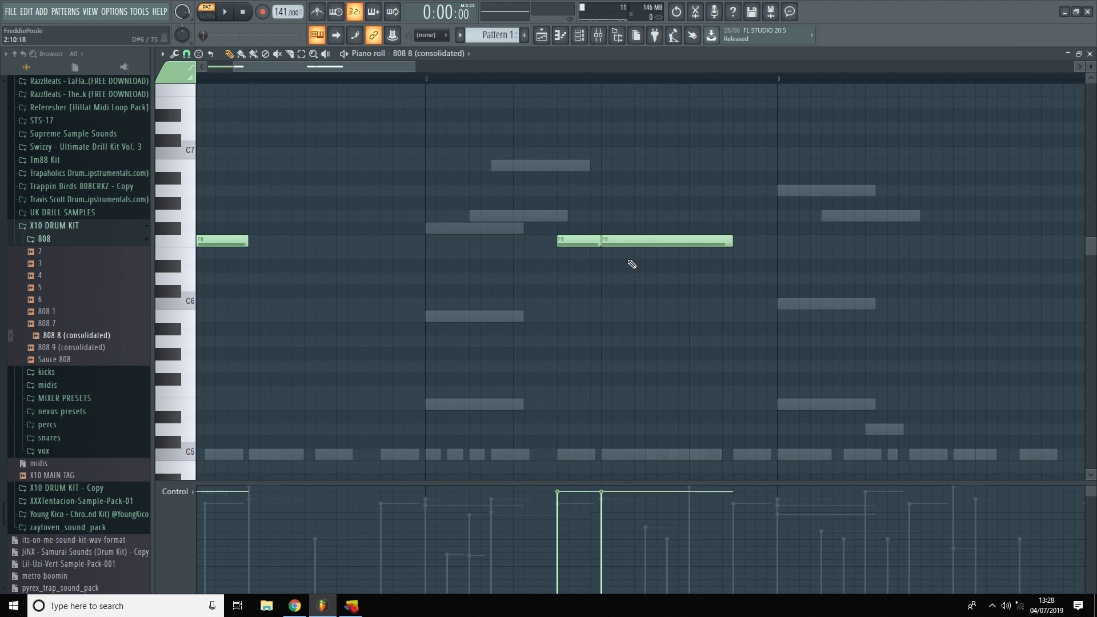
left_click(737, 241)
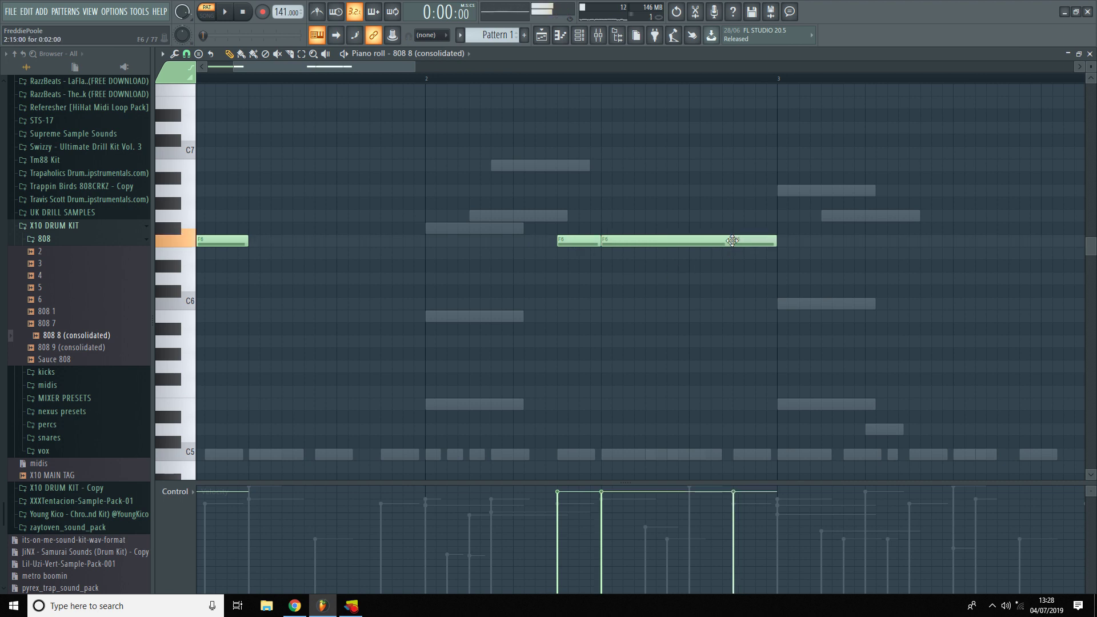
Add a two-step C#6 808 note at the start of bar 3 and a six-step C#6 note directly after it
left_click(781, 302)
left_click_drag(778, 302, 777, 284)
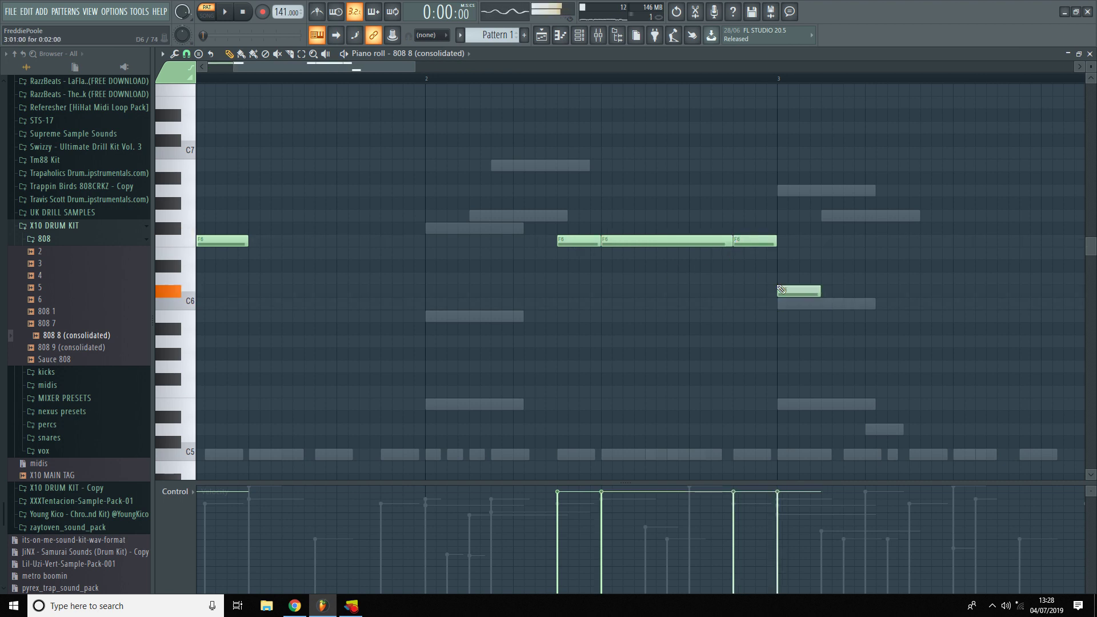
key("space")
scroll(522, 294, "down", 4)
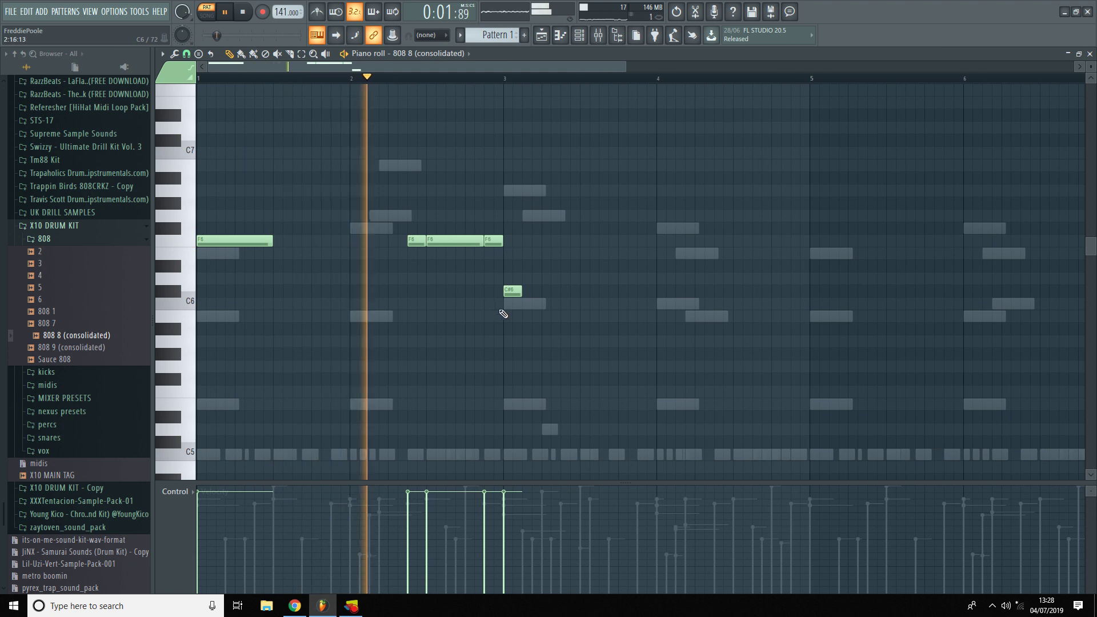
scroll(503, 314, "up", 2)
left_click(517, 293, "ctrl")
key("ctrl+b")
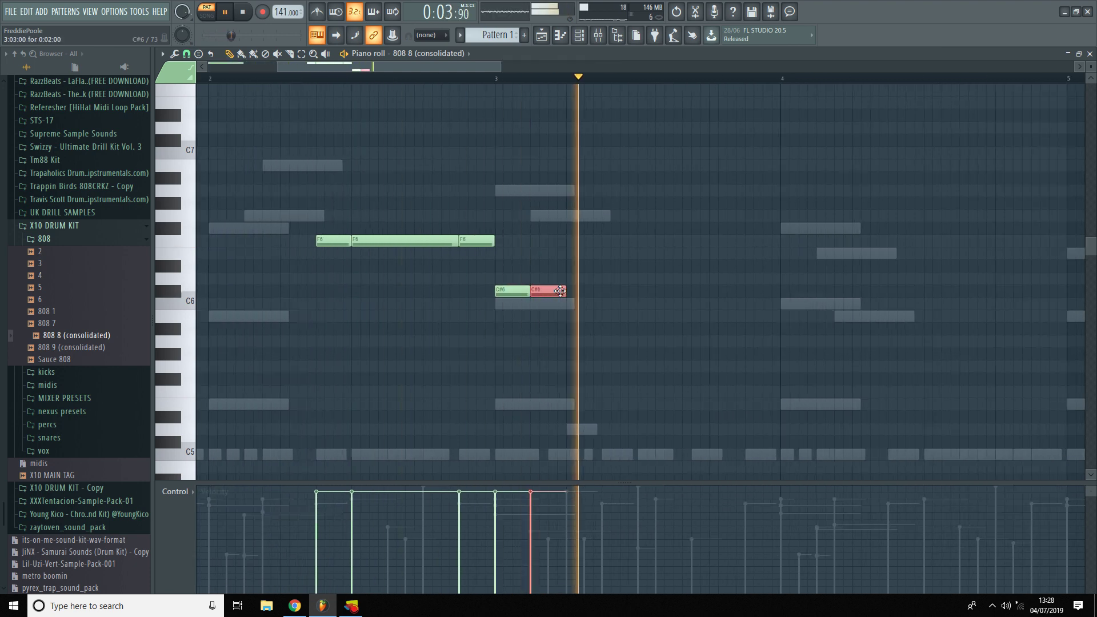
key("space")
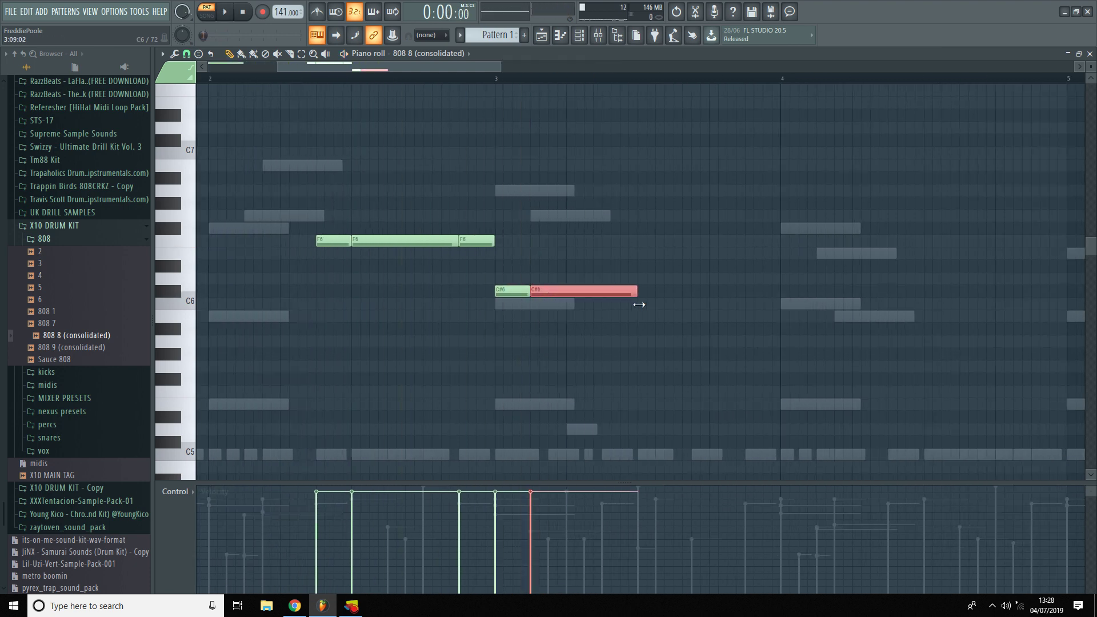
right_click(625, 317)
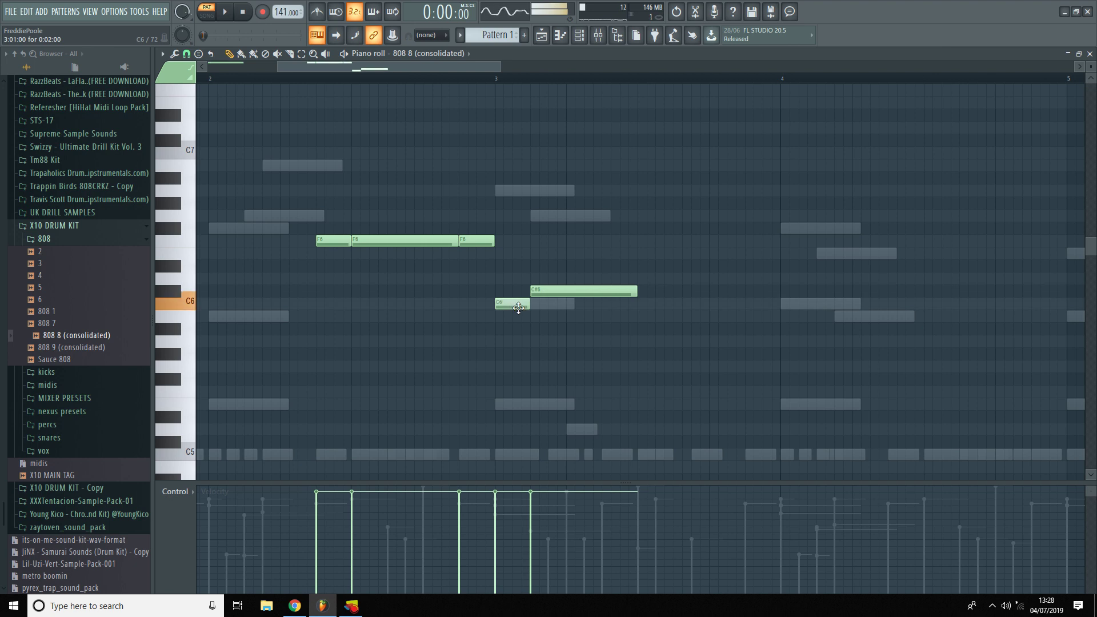
Play back the 808 line and add an eight-step C#6 note starting on step 13 of bar 3
key("space")
scroll(366, 309, "down", 3)
scroll(366, 309, "down", 1)
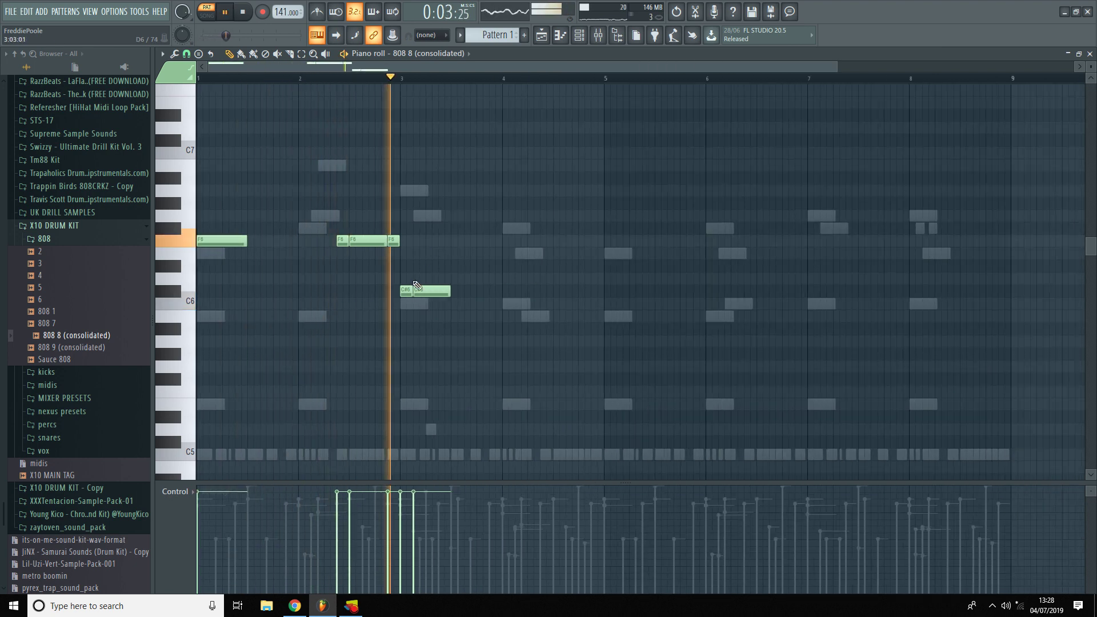
scroll(480, 286, "up", 2)
key("space")
left_click(518, 291)
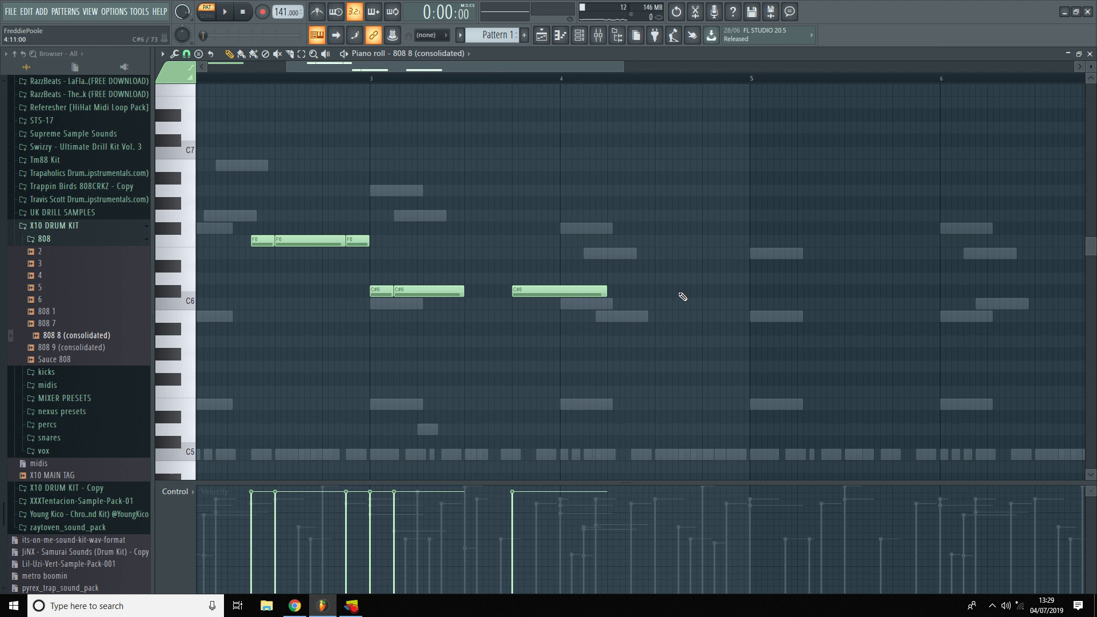
Fill the second half of bar 4 with four two-step C#6 notes and add a two-step C6 note at the start of bar 5
left_click(656, 290)
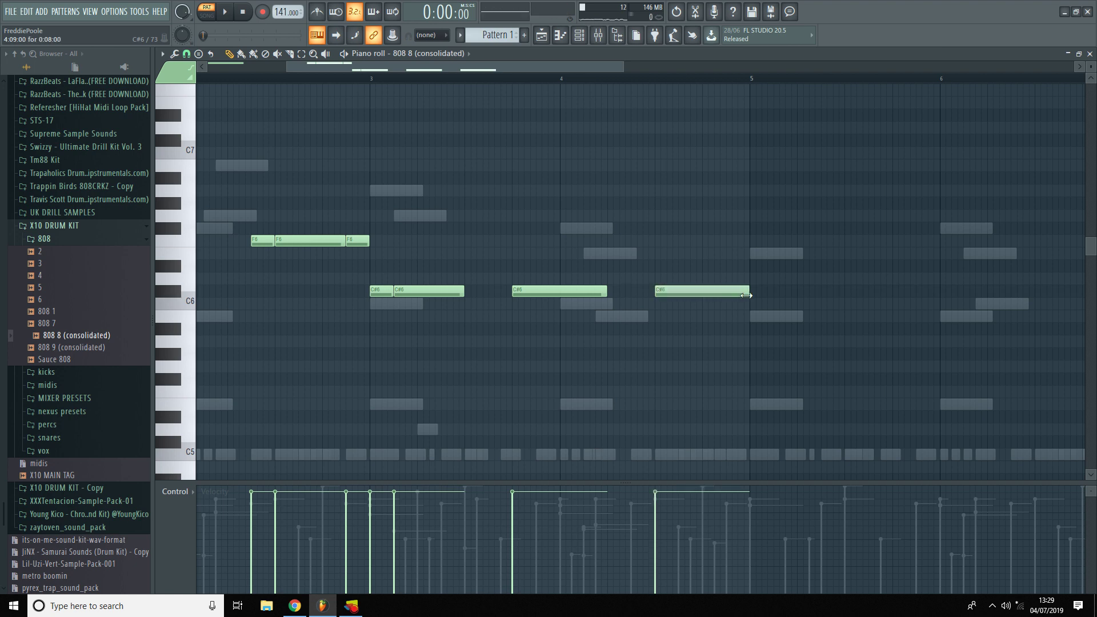
key("ctrl+b")
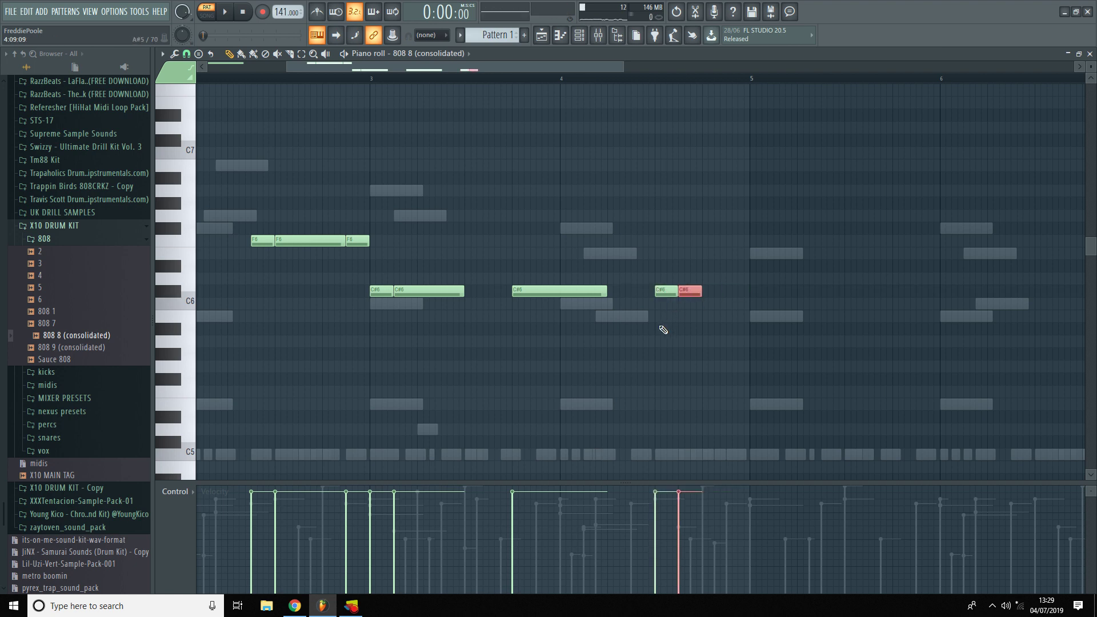
key("ctrl+b")
key("ctrl+b")
mouse_move(750, 317)
left_mouse_down()
mouse_move(745, 300)
mouse_move(759, 305)
left_mouse_up()
key("space")
key("space")
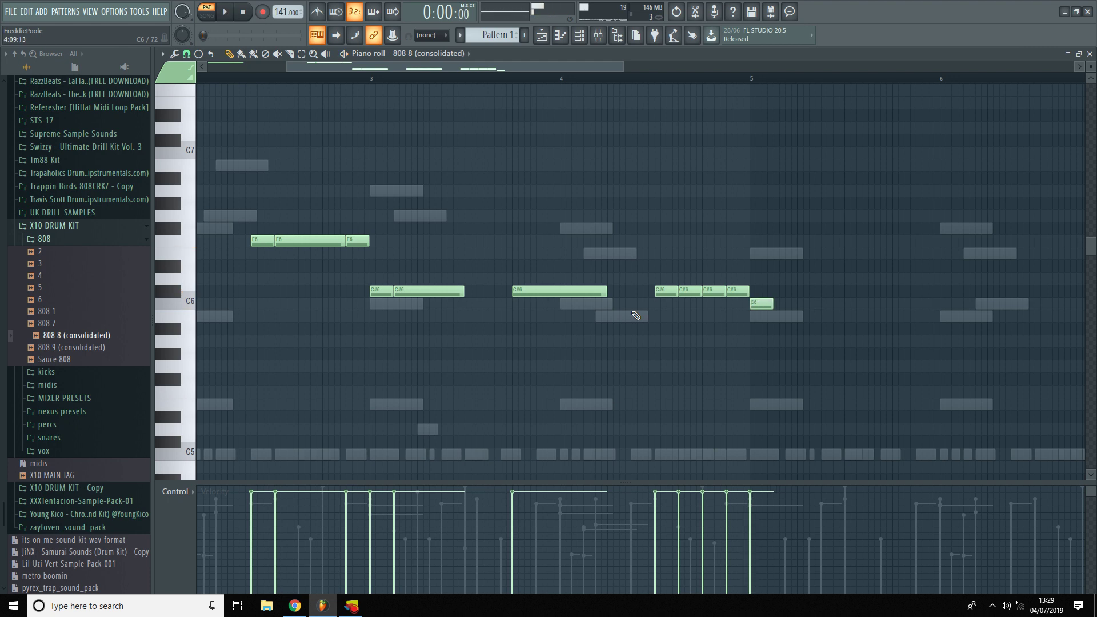
Lower all F6 808 notes in bars 1 and 2 to C6, play the result and deselect them
scroll(343, 274, "down", 3)
left_click_drag(367, 260, 199, 235)
key("Down")
key("Down")
key("Down")
key("Down")
key("Down")
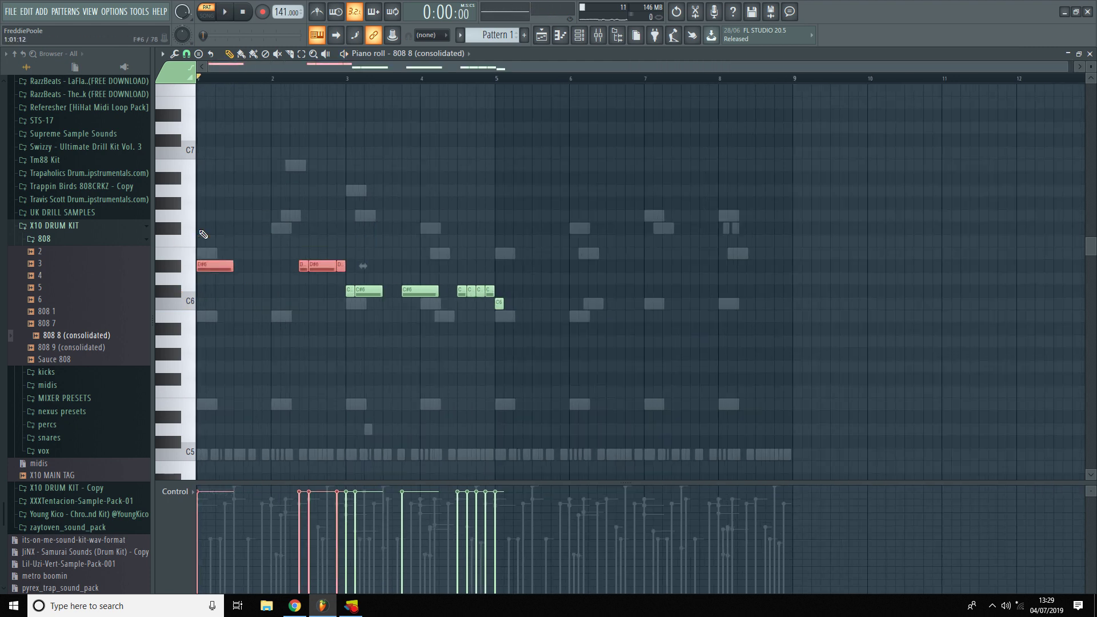
key("space")
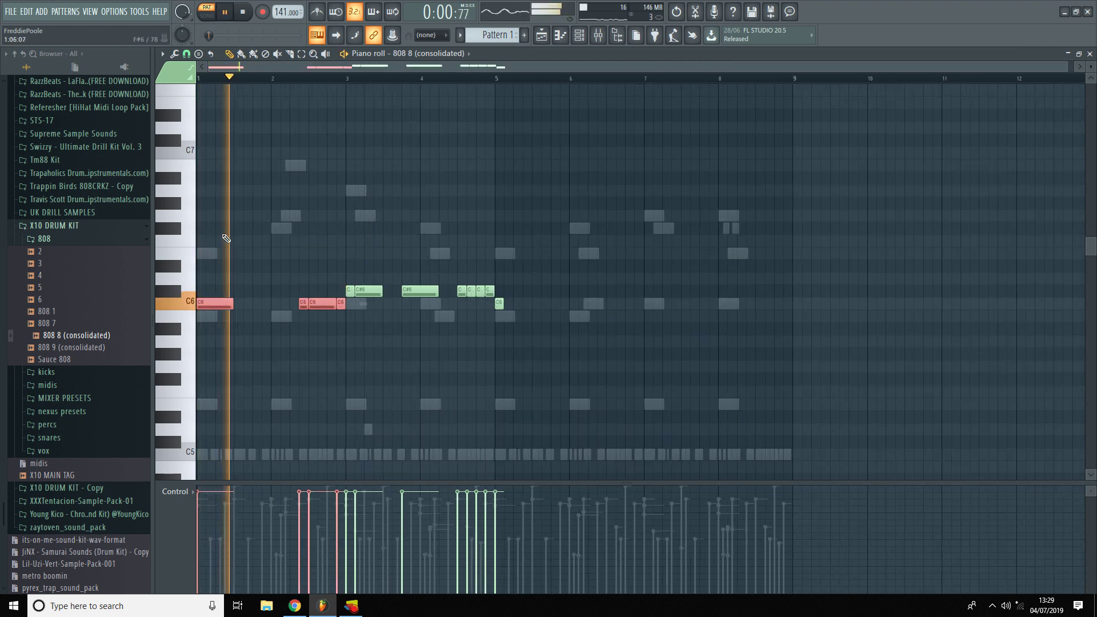
key("ctrl+d")
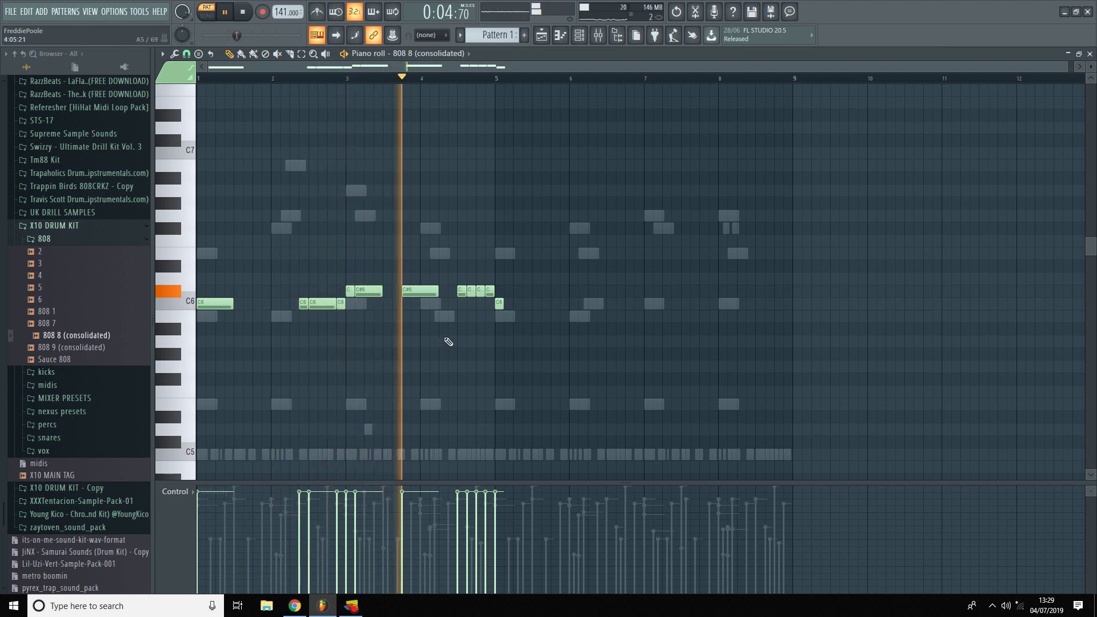
Extend the C6 note at the start of bar 5 to eight steps and play the bassline
scroll(448, 341, "up", 2)
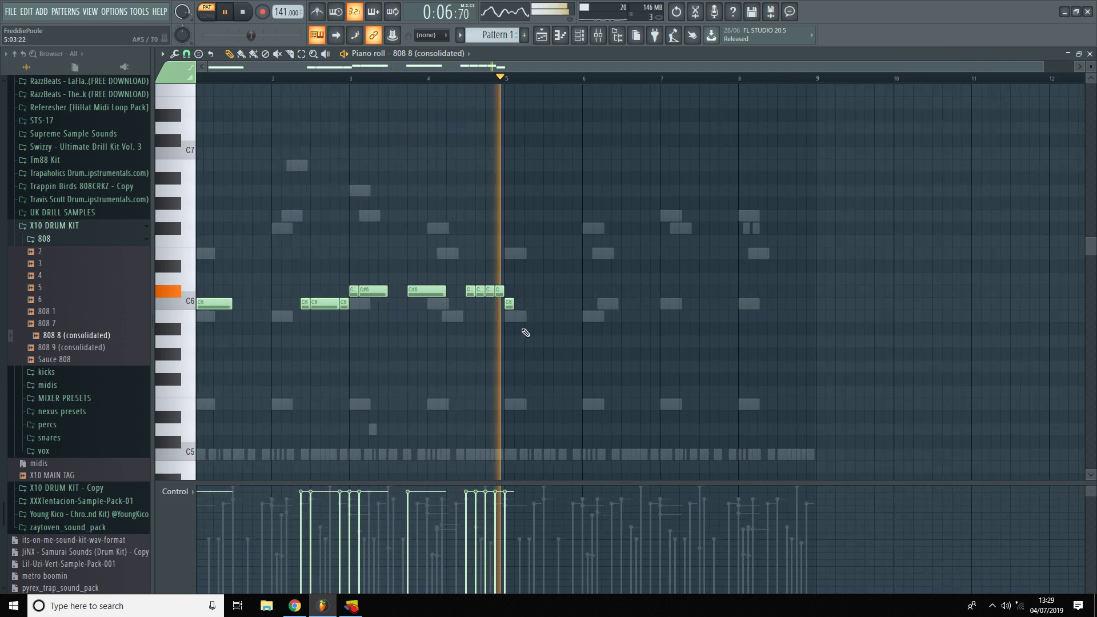
key("space")
left_click_drag(508, 311, 557, 317)
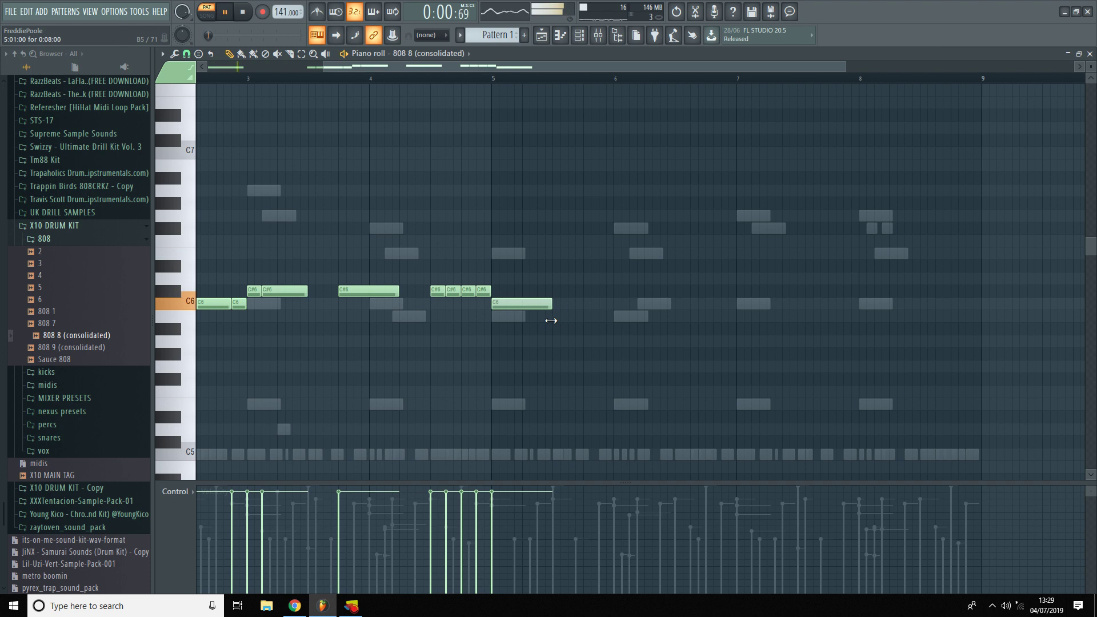
scroll(497, 362, "down", 2)
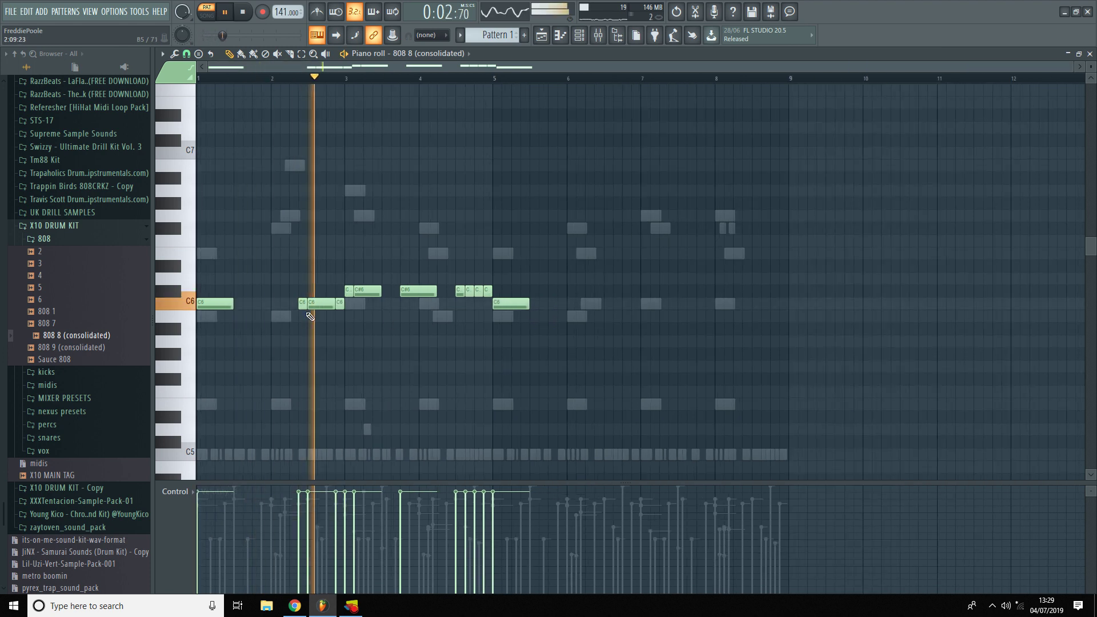
scroll(310, 317, "up", 3)
key("space")
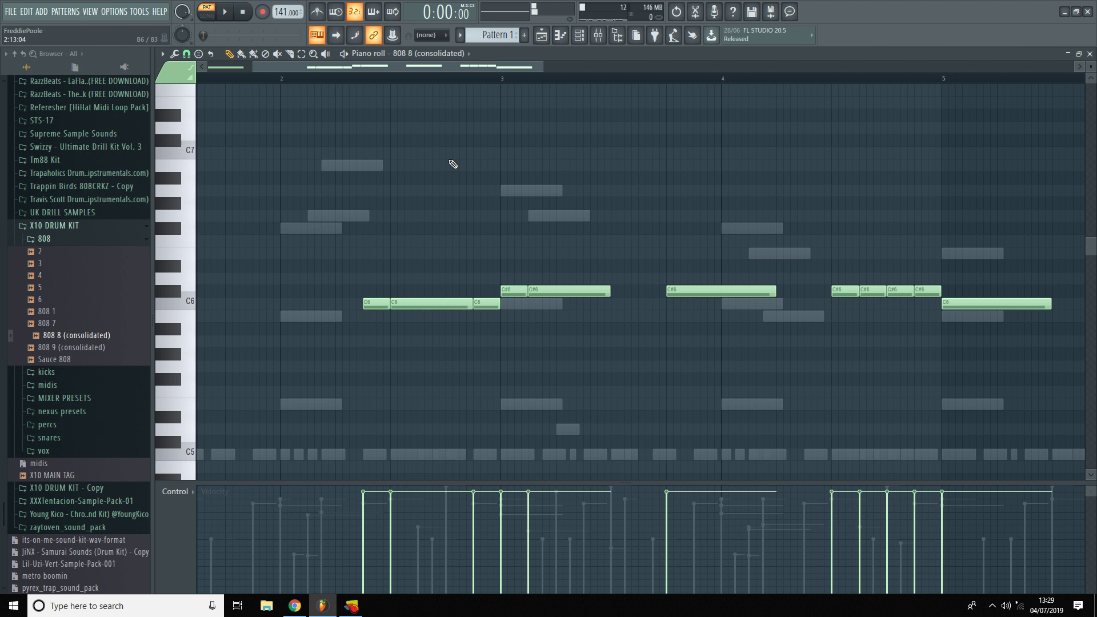
Add two short slide notes for the 808, C7 on step 15 of bar 2 and A#6 at the start of bar 3
left_click(467, 153)
scroll(477, 166, "up", 2)
left_click(487, 154)
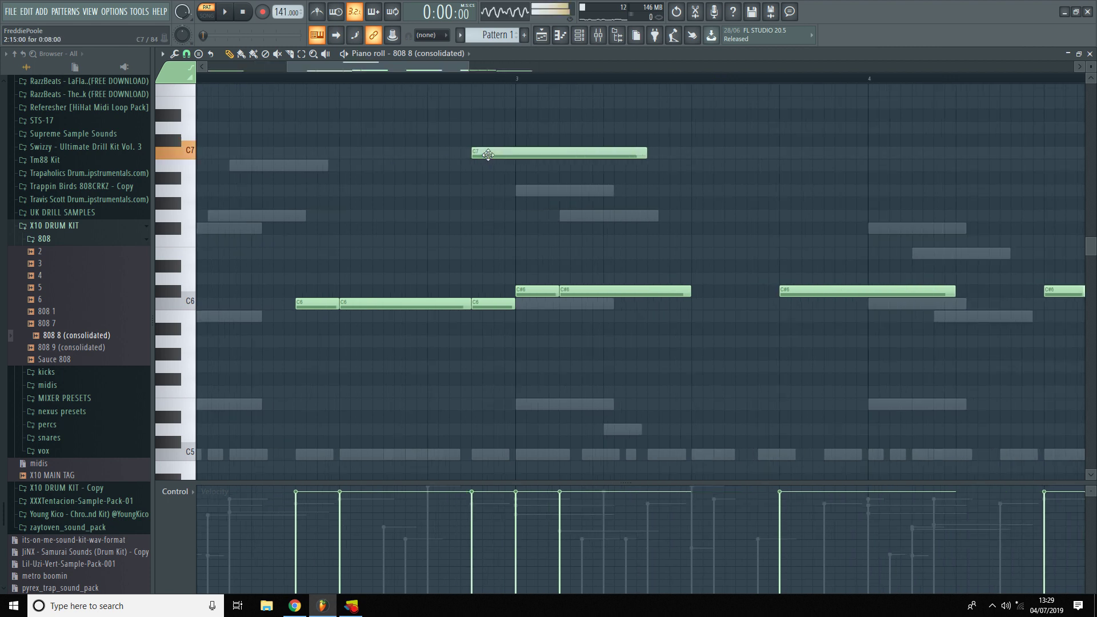
left_click_drag(644, 155, 485, 172)
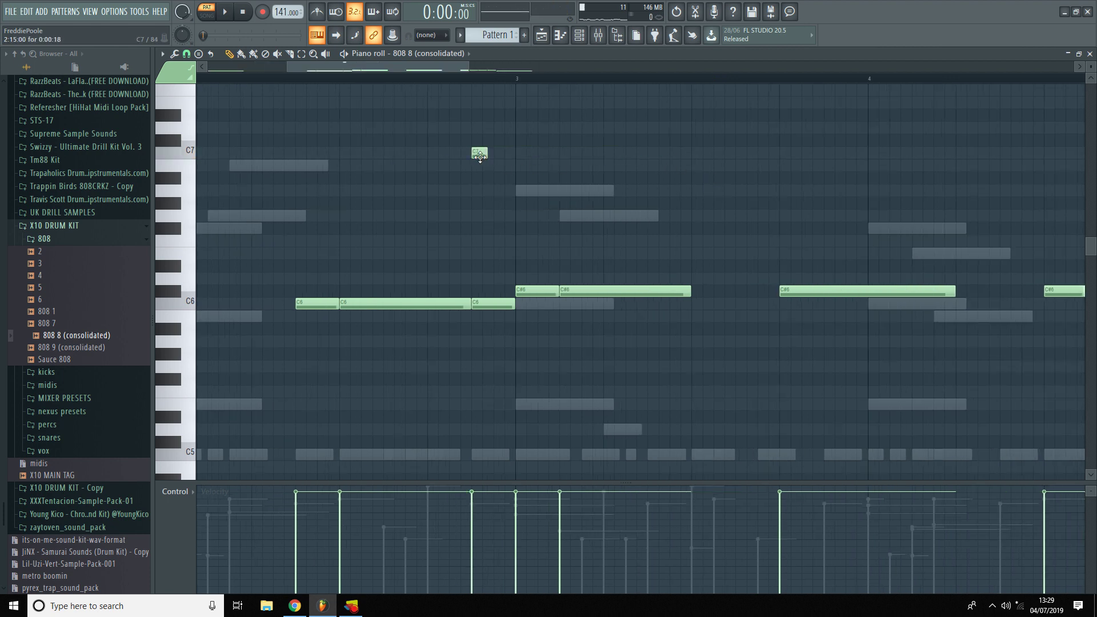
double_click(480, 154)
left_click(601, 369)
left_click(513, 191)
left_click_drag(519, 190, 519, 175)
left_click(518, 178)
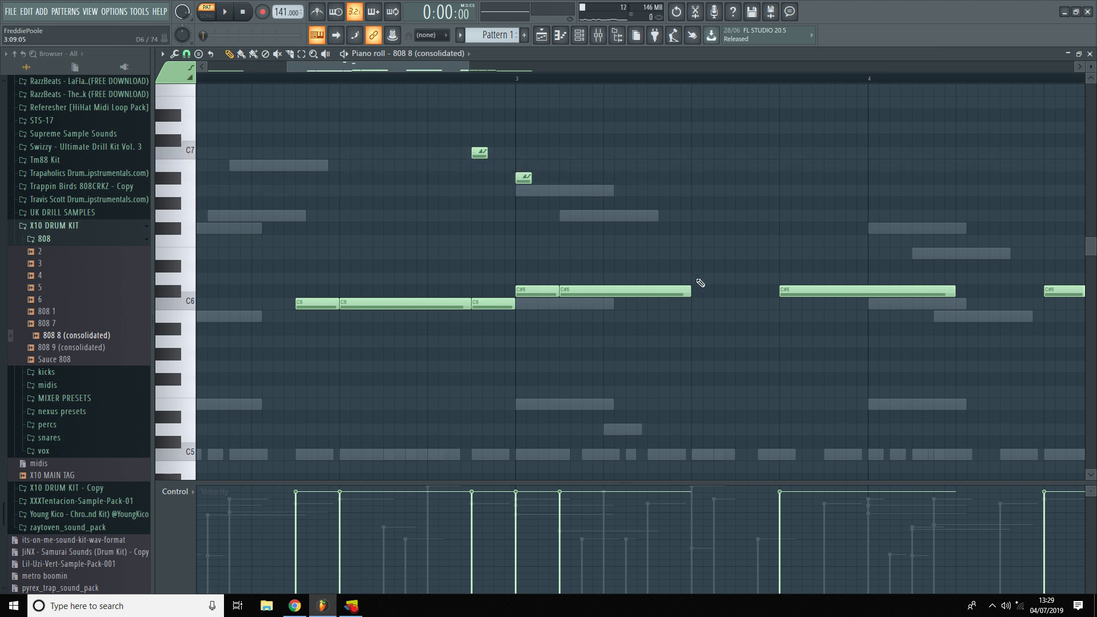
Transpose the whole 808 pattern, including its slide notes, down one octave and play it back
key("ctrl+Down")
key("space")
scroll(433, 406, "down", 4)
scroll(345, 290, "down", 2)
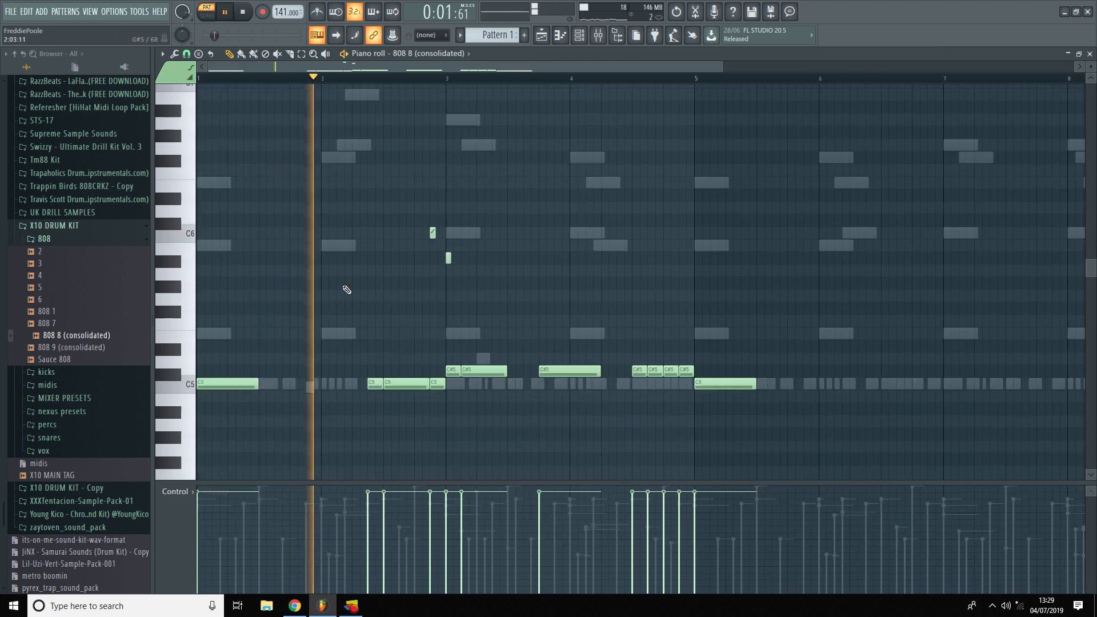
scroll(400, 343, "down", 1)
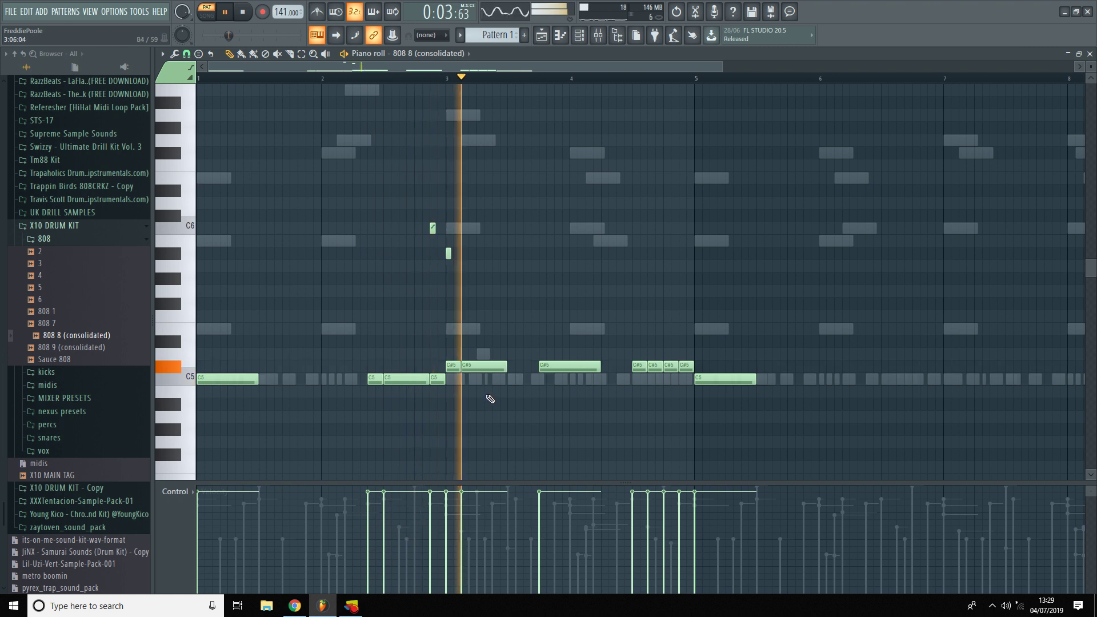
Raise the slide note at the end of bar 2 to F6 and the one at the start of bar 3 to C#6
scroll(490, 398, "up", 4)
key("space")
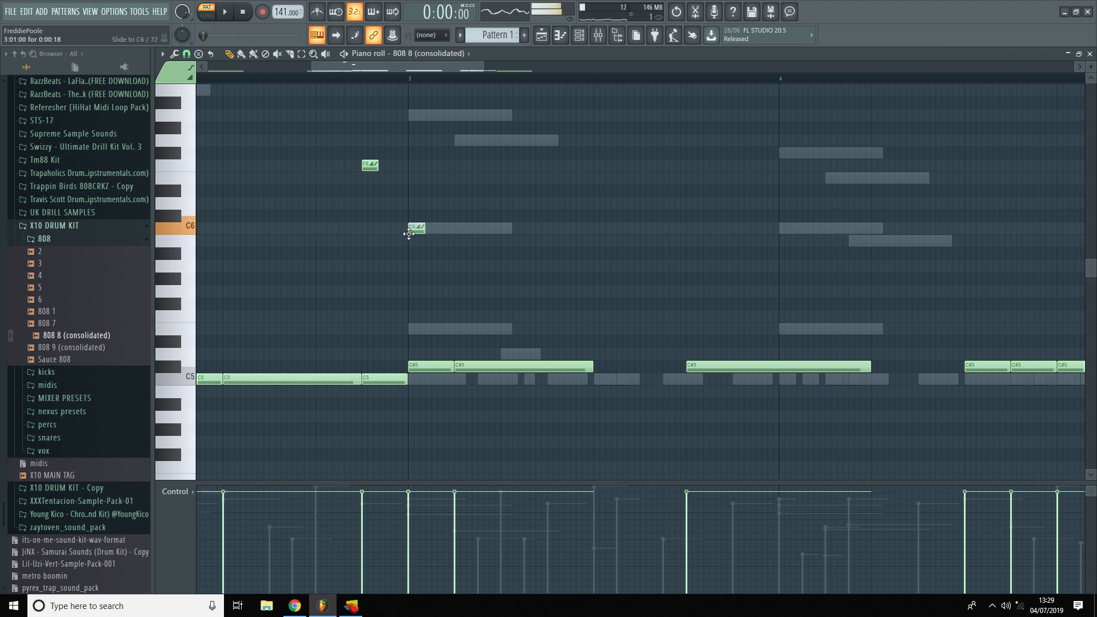
scroll(414, 263, "down", 3)
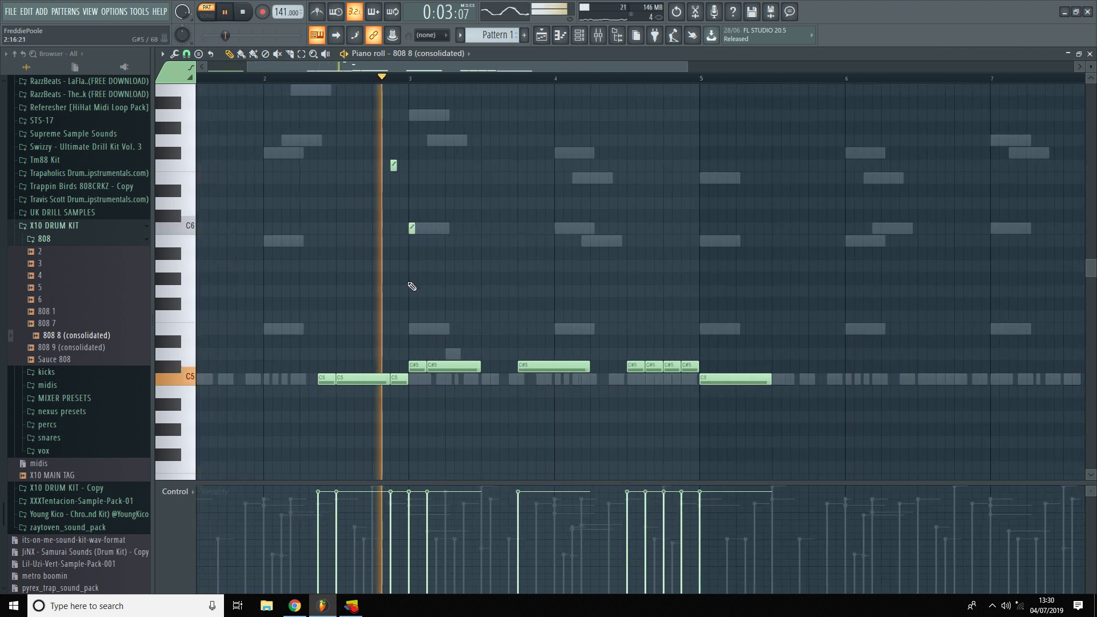
scroll(414, 269, "up", 4)
key("space")
left_click_drag(430, 228, 427, 216)
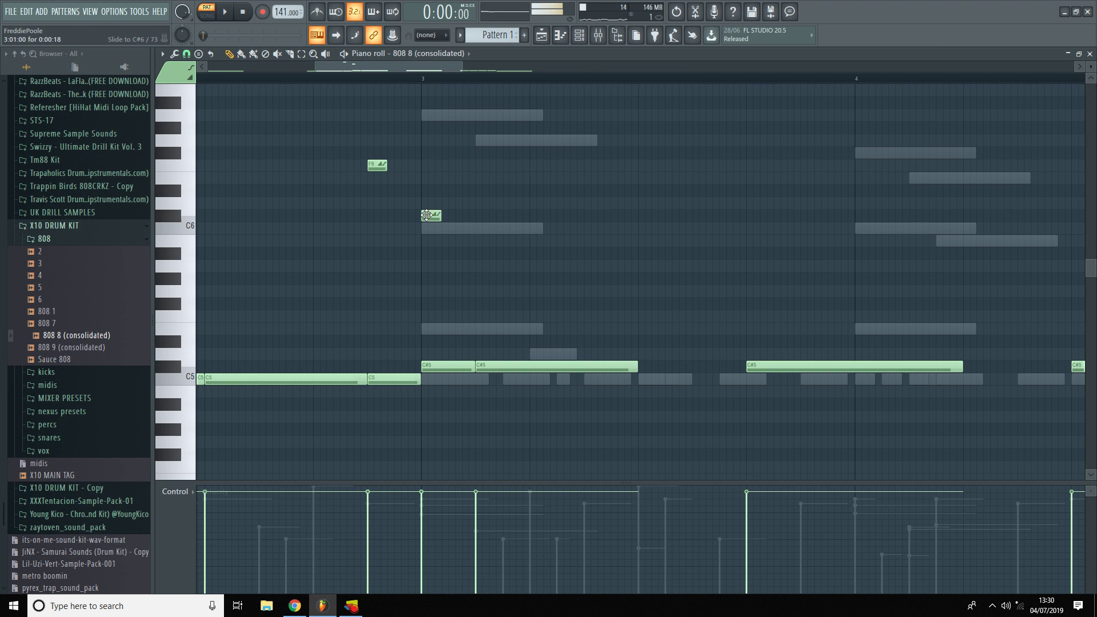
key("space")
scroll(411, 286, "down", 5)
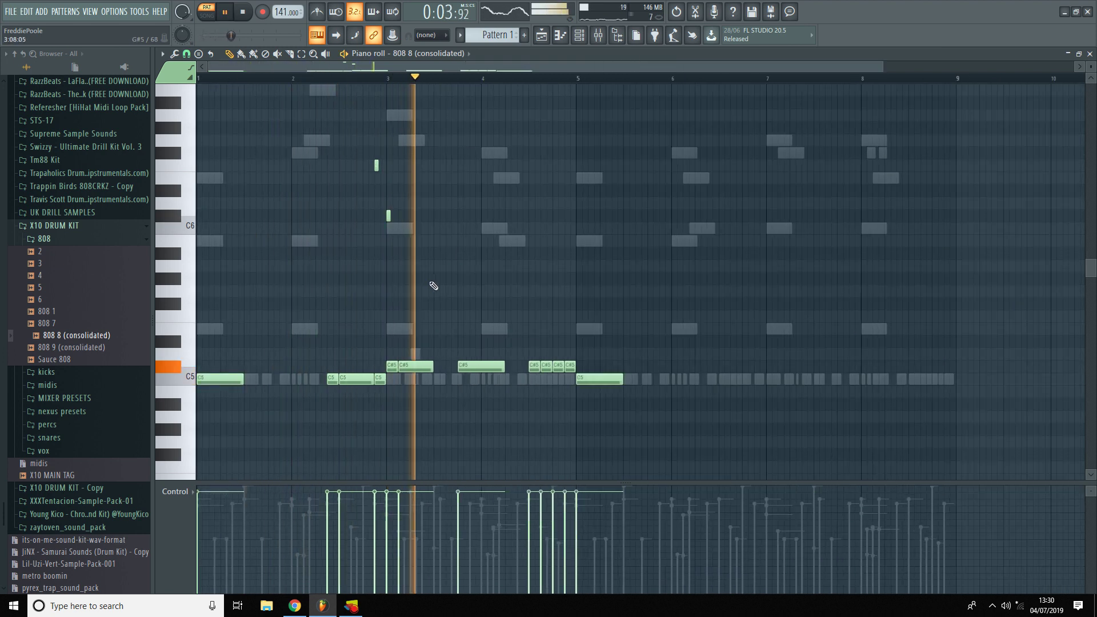
Add short slide notes G#6, G6, F6 and C6 above the four two-step C#5 notes in the second half of bar 4
scroll(400, 248, "up", 5)
scroll(691, 281, "up", 1)
key("space")
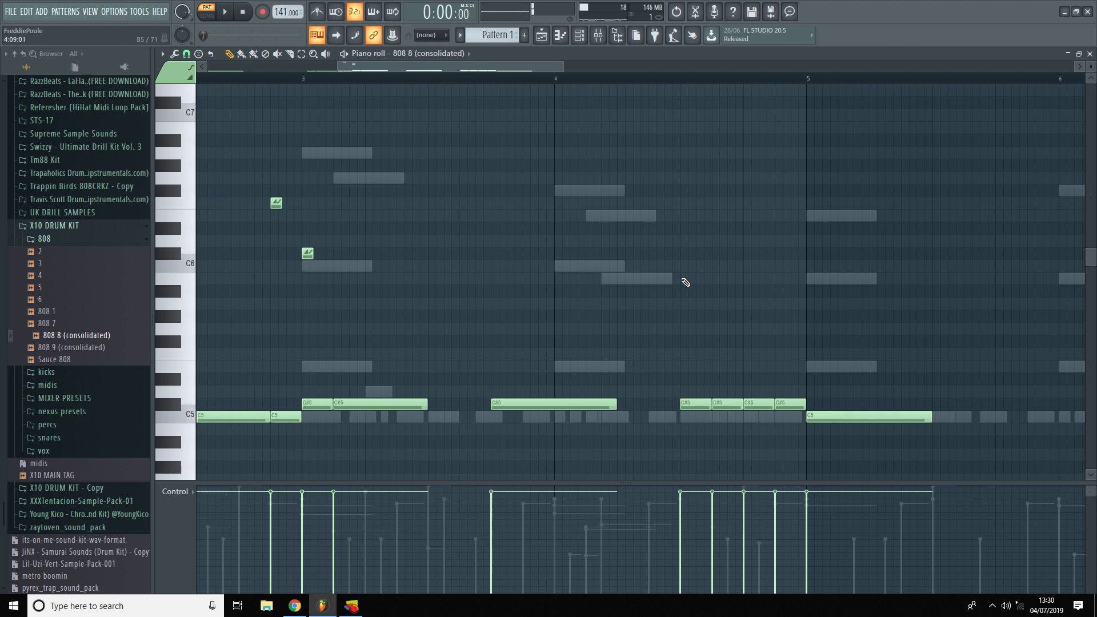
scroll(683, 217, "up", 1)
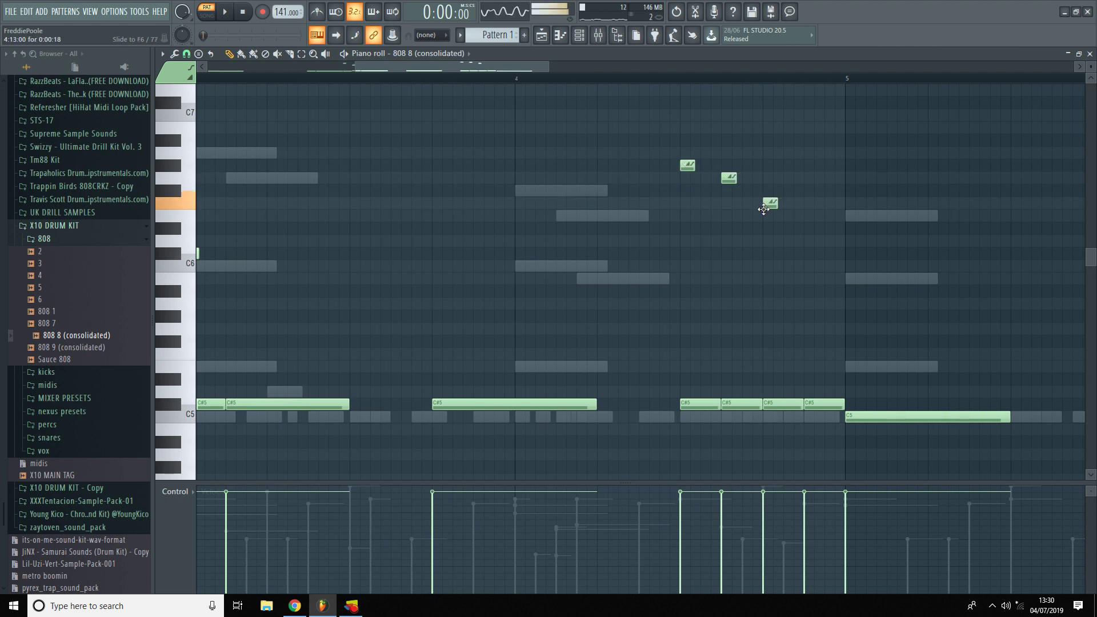
scroll(710, 343, "down", 5)
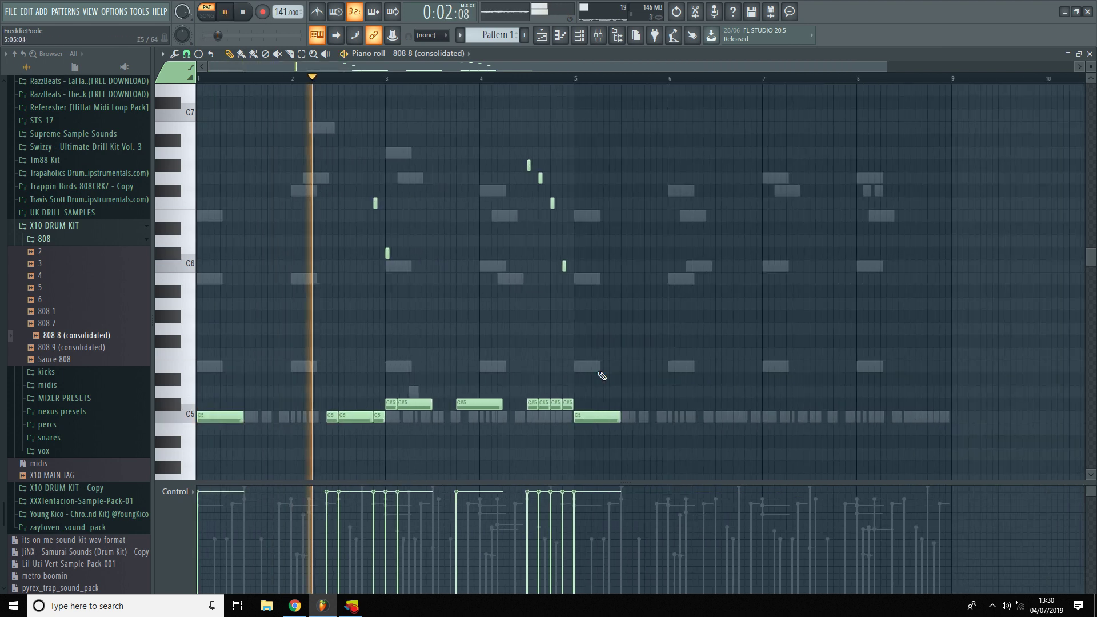
Delete the C5 note at the start of bar 5 and duplicate the four-bar 808 pattern into bars 5 to 8
right_click(600, 416)
key("ctrl+b")
key("ctrl+d")
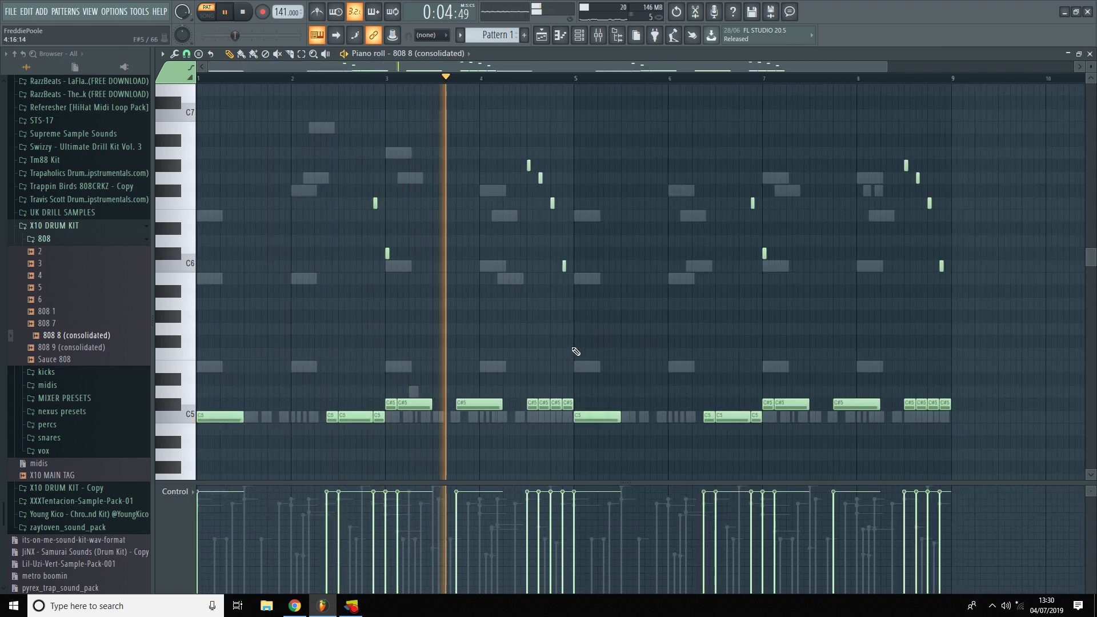
Add a two-step and a six-step C5 note back to back from step 13 of bar 5, with a short F6 slide note above the first
scroll(622, 360, "down", 2)
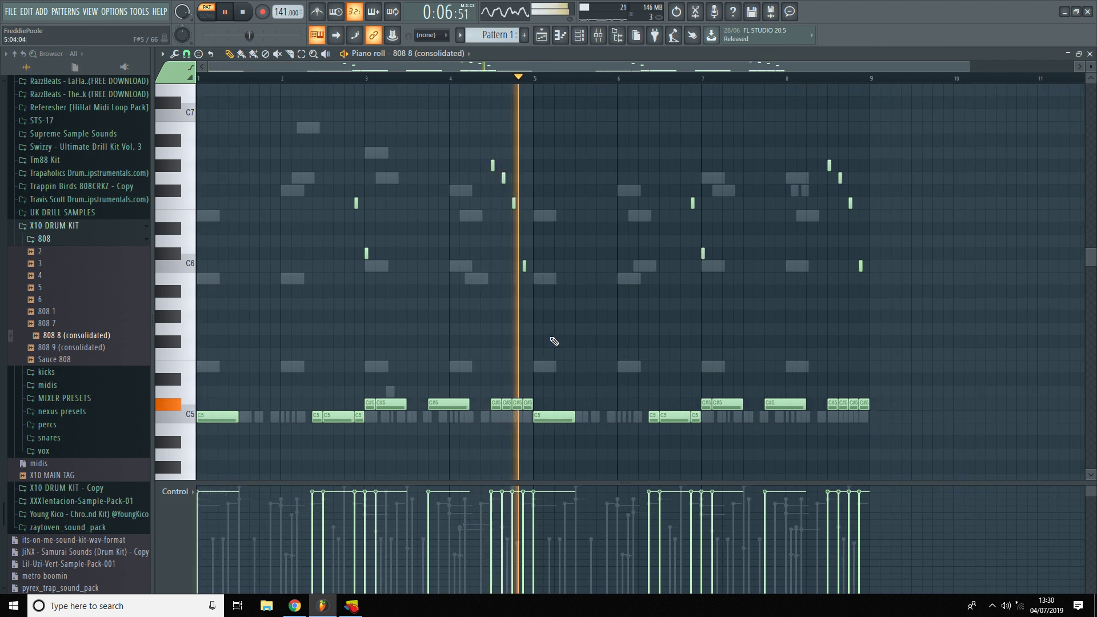
scroll(555, 349, "up", 5)
key("space")
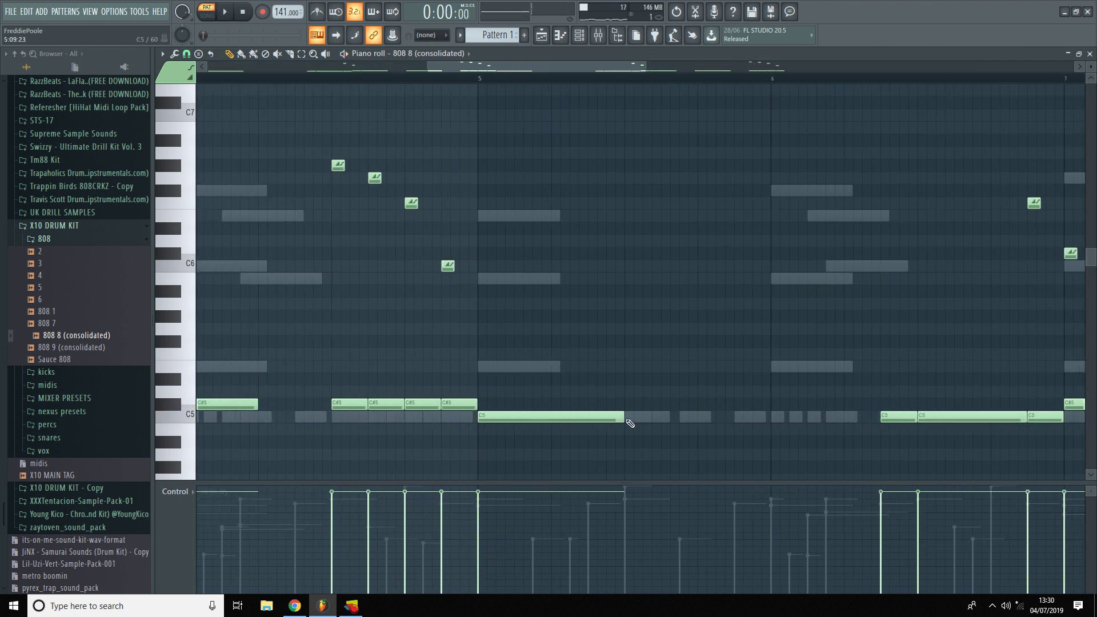
left_click(698, 418)
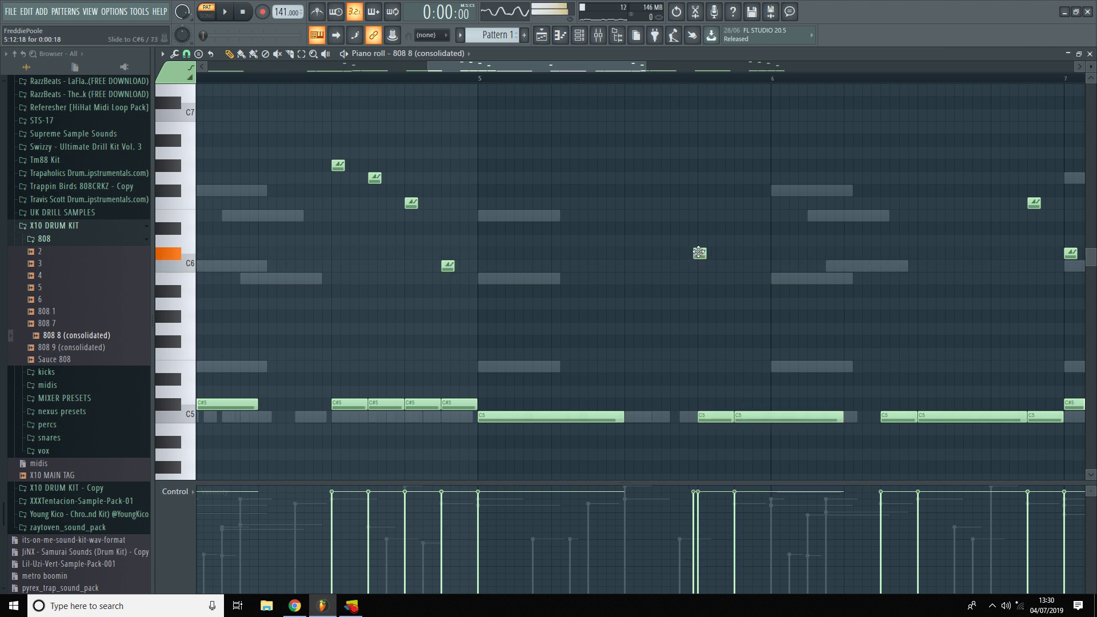
scroll(636, 318, "down", 4)
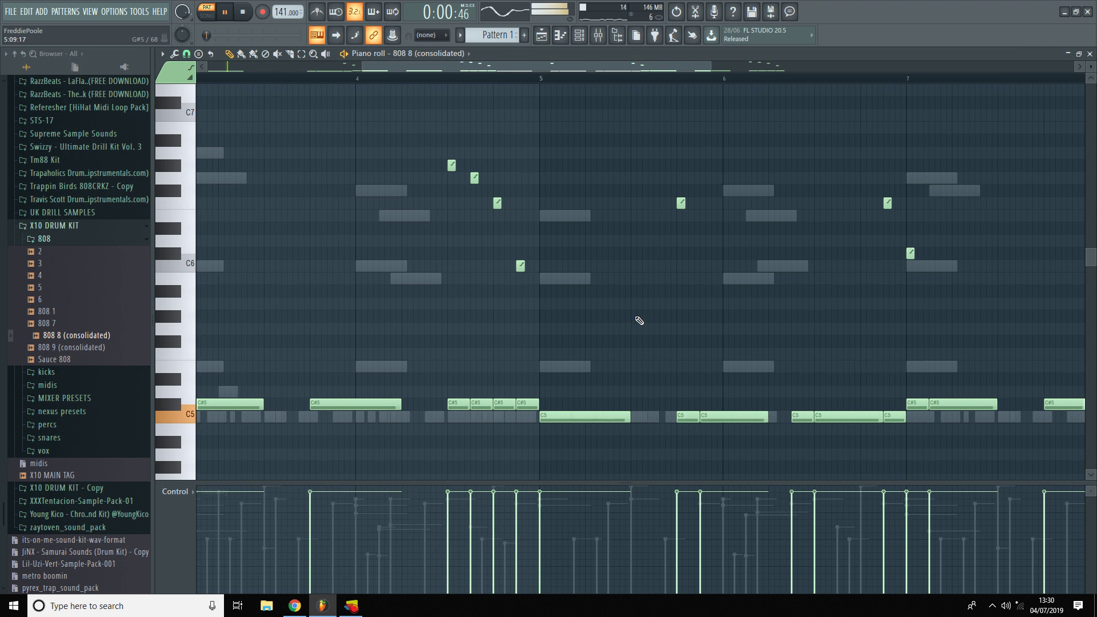
key("space")
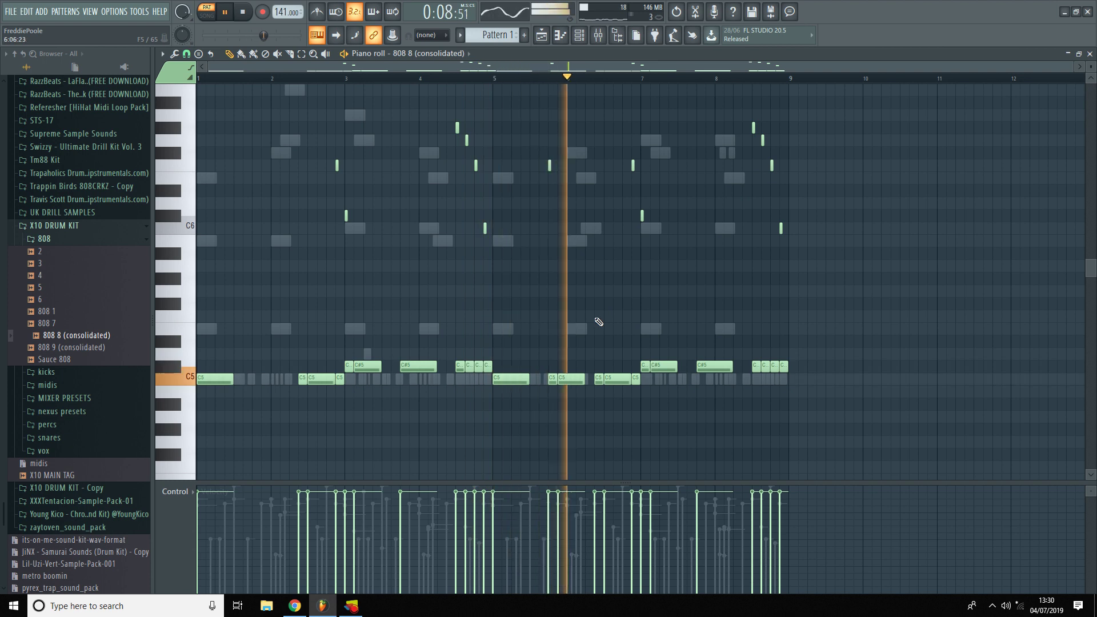
Add a short C#6 slide note just after step 7 of bar 6 and set playback to start from bar 6
scroll(594, 325, "up", 5, "ctrl")
key("space")
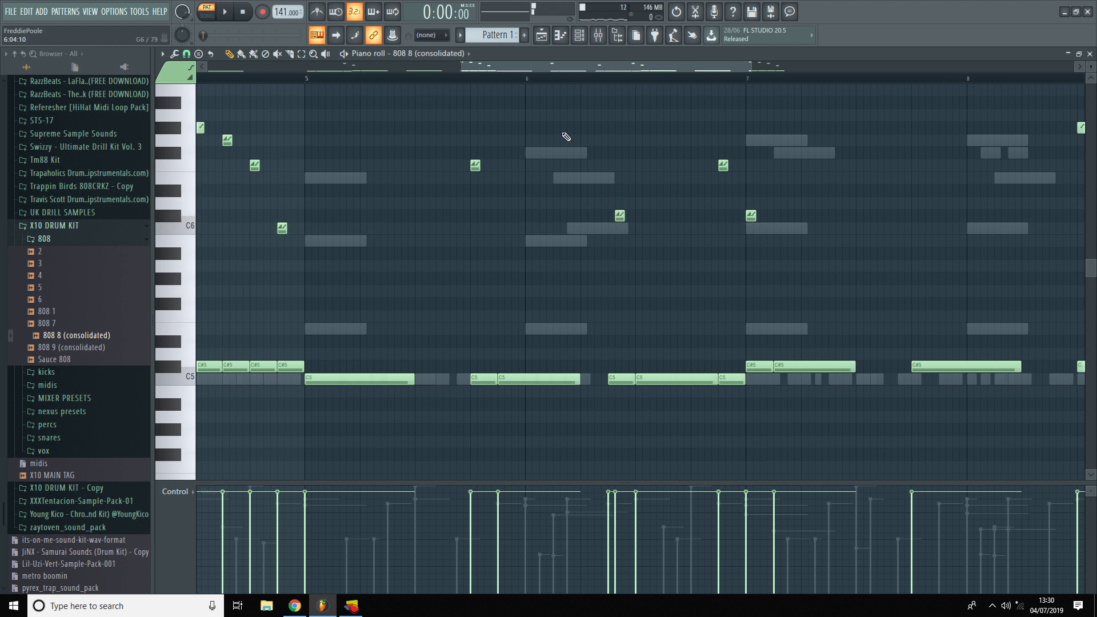
left_click(530, 83)
scroll(663, 291, "up", 2, "ctrl")
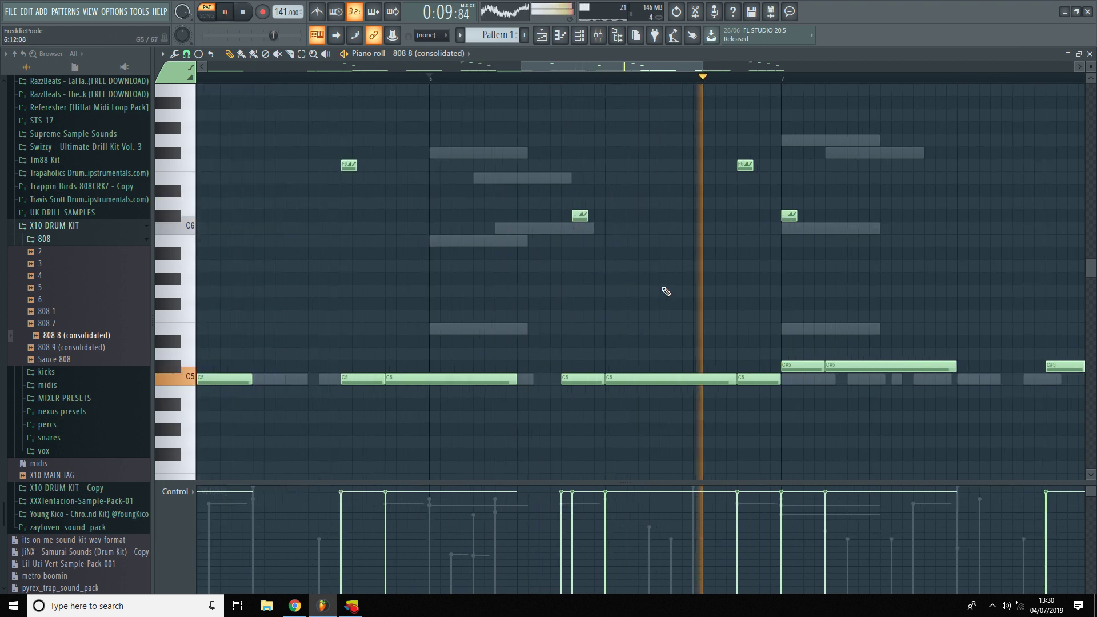
Align the bar 6 C#6 slide note with step 7, and lower the next two slide notes to C#6 and C6
key("space")
key("space")
scroll(662, 289, "down", 1, "ctrl")
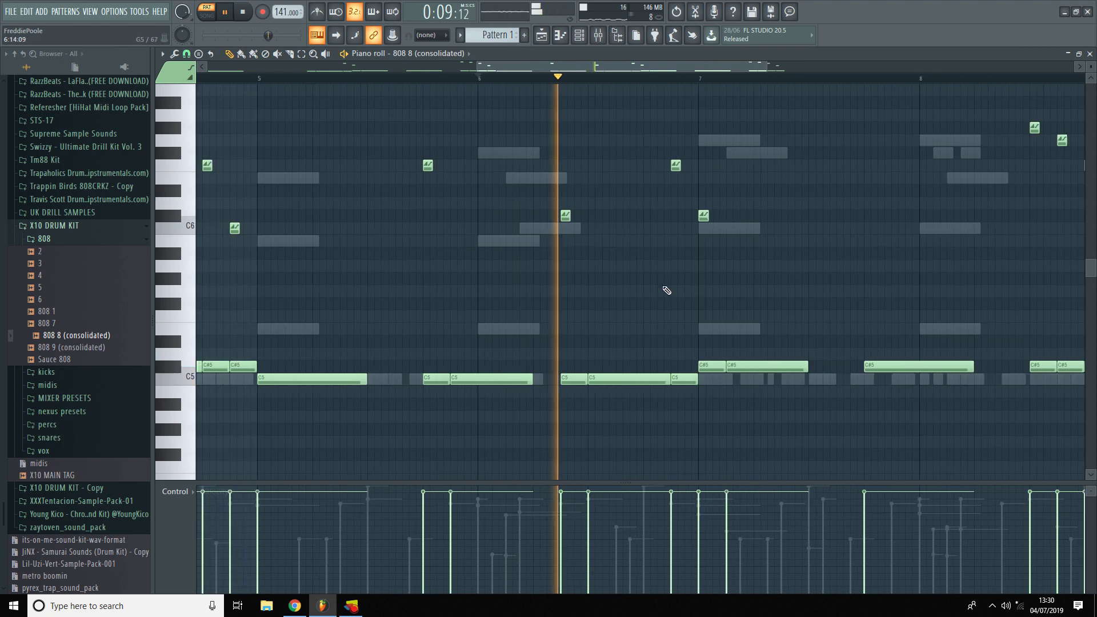
key("space")
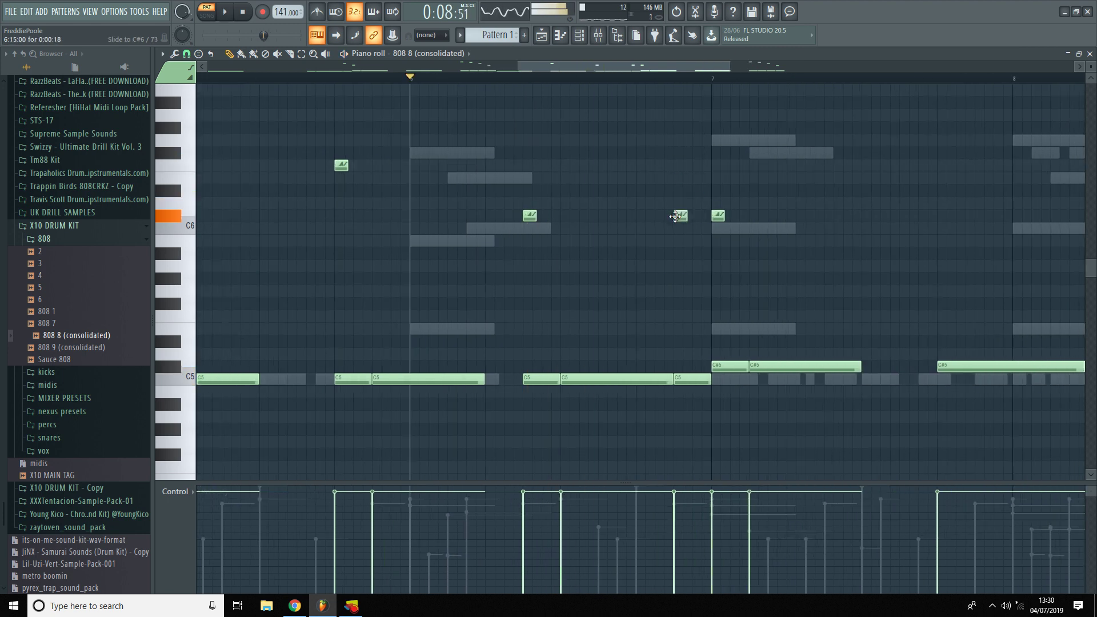
key("space")
scroll(662, 274, "down", 3, "ctrl")
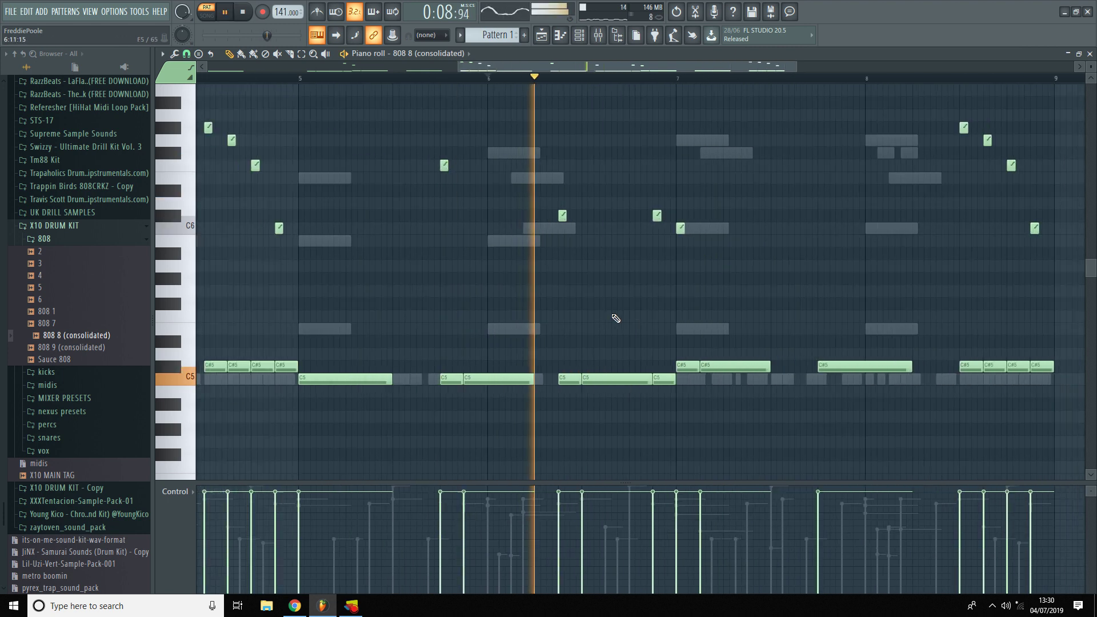
In bar 8, remove the slide note above the first of the last four 808 hits, and set the other three to F6, G#6 and G6
scroll(674, 300, "up", 2, "ctrl")
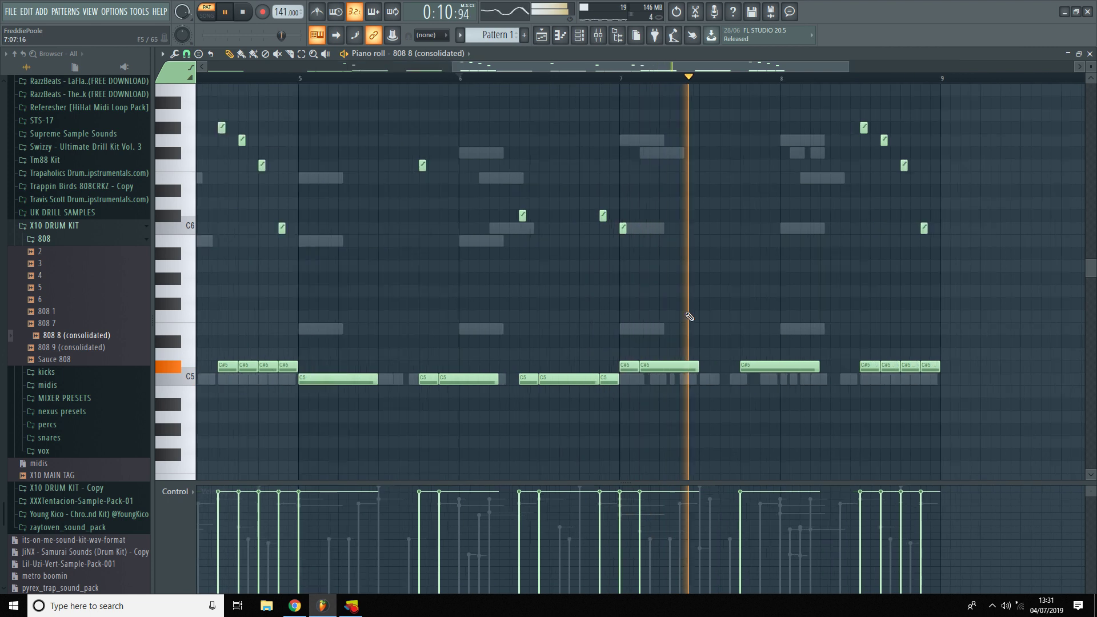
key("space")
scroll(900, 238, "up", 2, "ctrl")
scroll(880, 232, "up", 1)
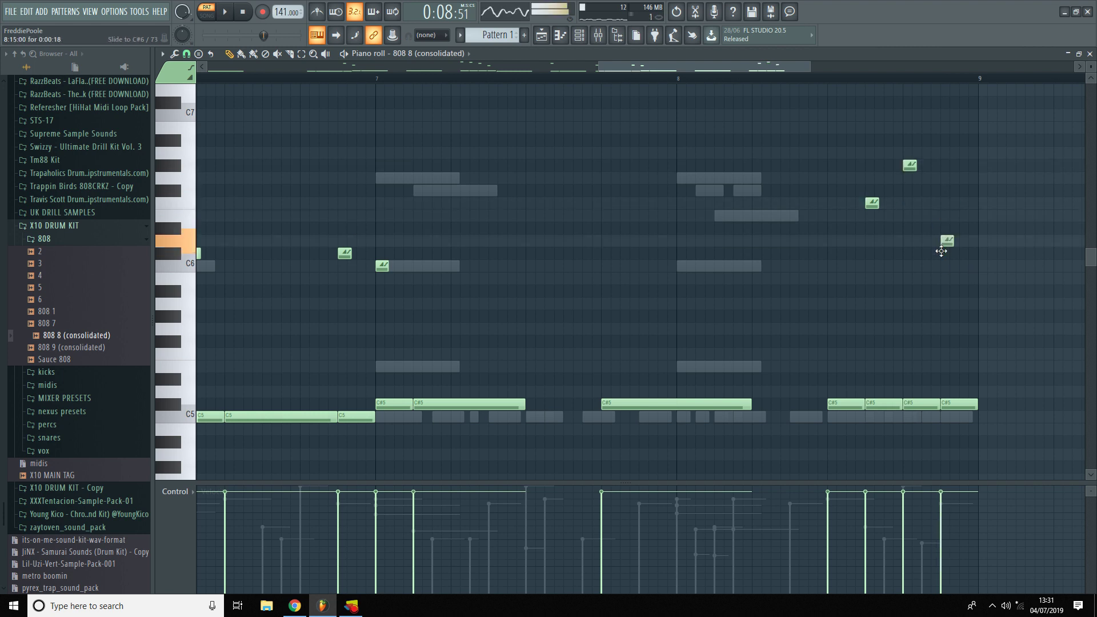
scroll(897, 307, "down", 5)
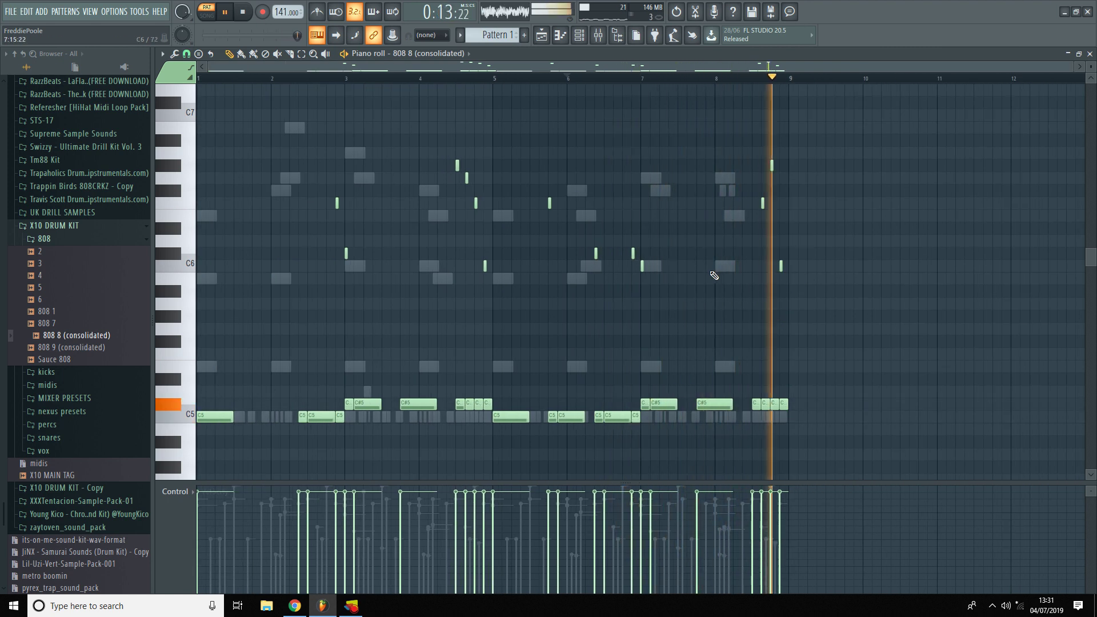
key("space")
scroll(755, 263, "up", 4)
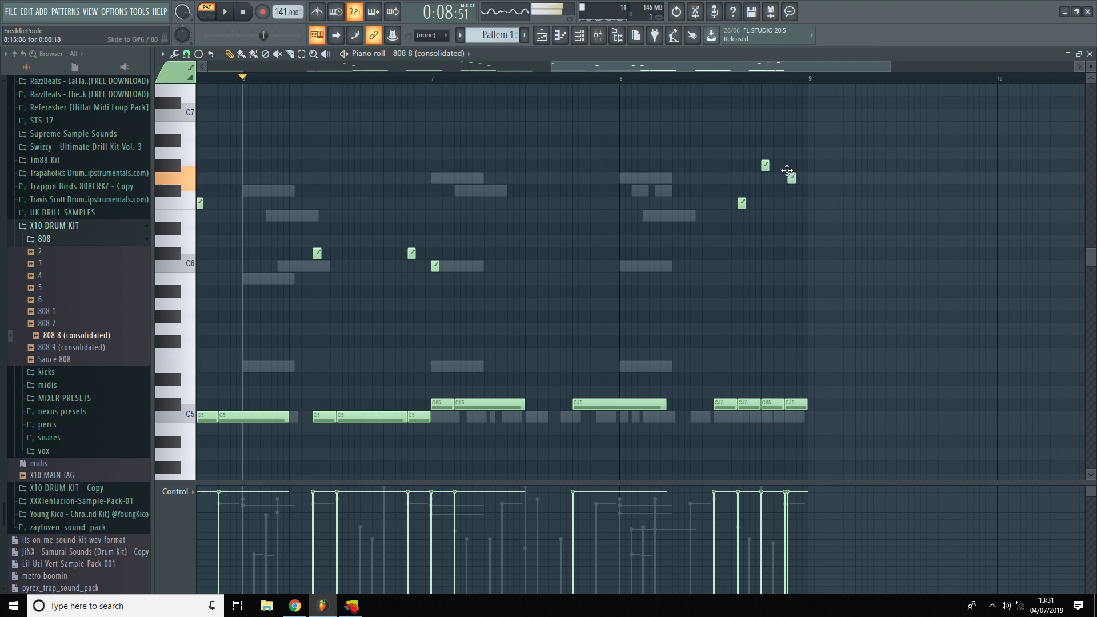
key("space")
scroll(756, 287, "down", 4)
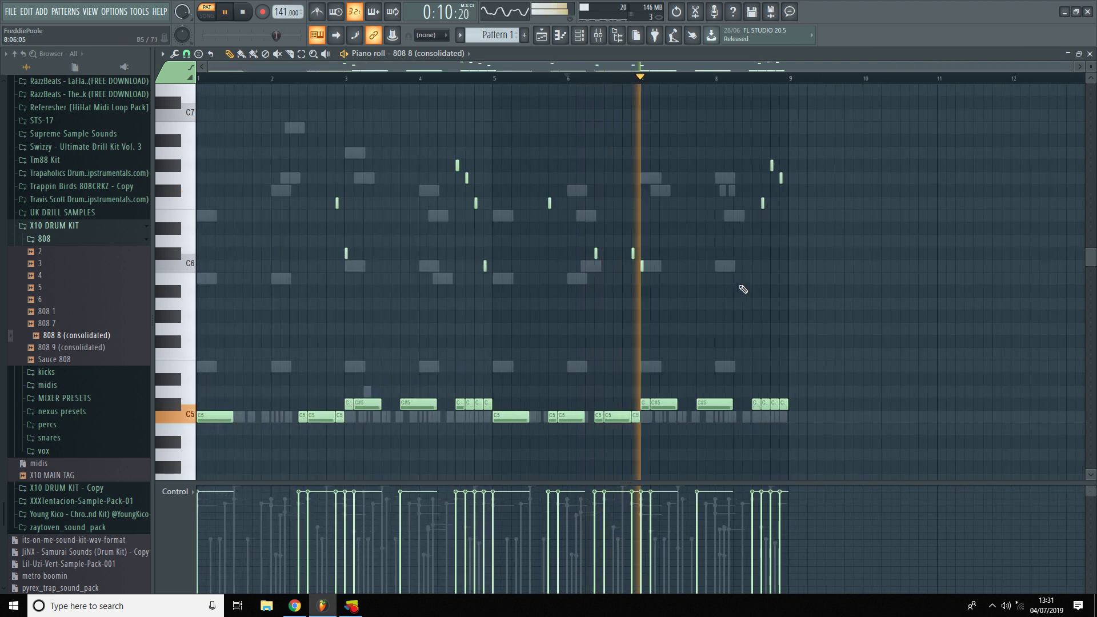
Load the KICK OR 808 mixer preset onto Insert 6 and lower that track's volume slightly
key("F7")
left_click(599, 39)
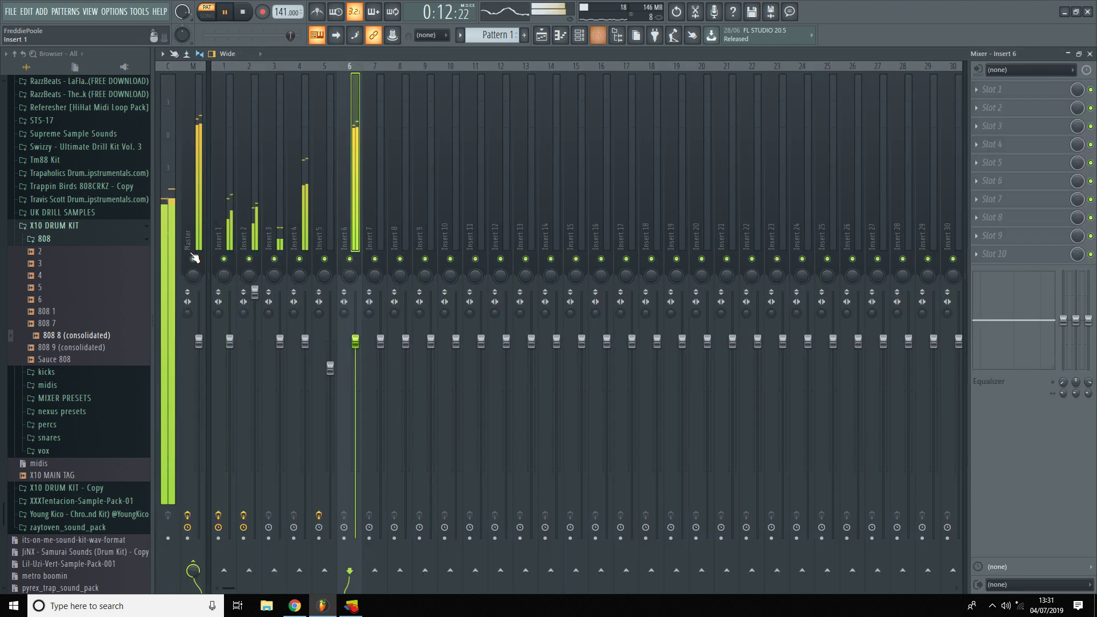
left_click(69, 399)
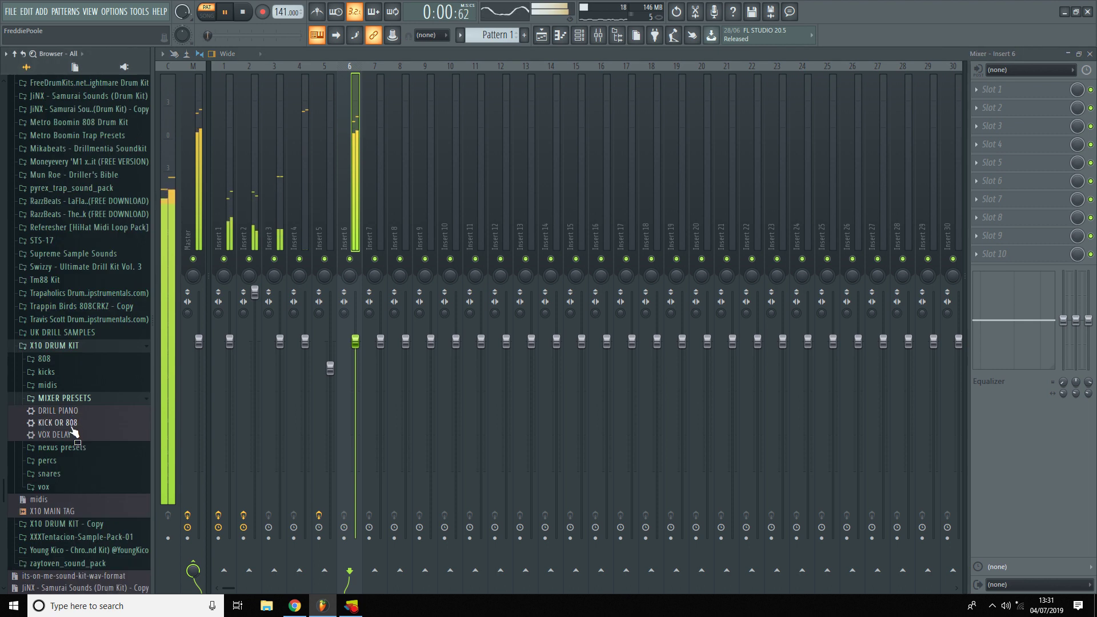
left_click_drag(72, 431, 324, 262)
left_click_drag(346, 216, 347, 221)
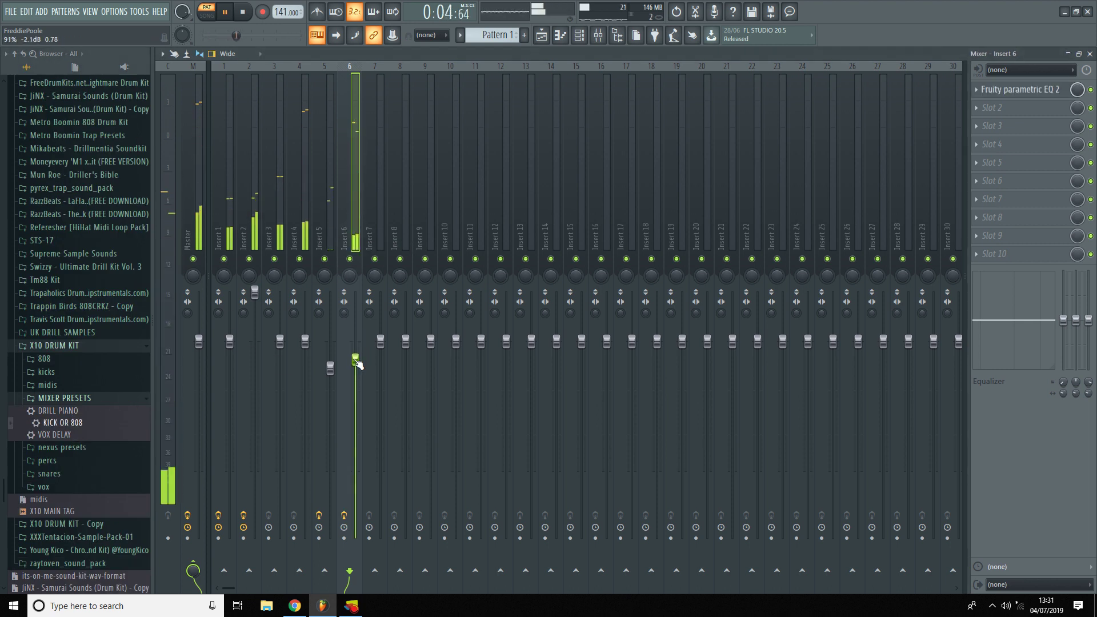
left_click_drag(355, 363, 355, 370)
Add the K05 - KICK DOWN DOORS kick sample as a new channel below the 808
left_click(61, 375)
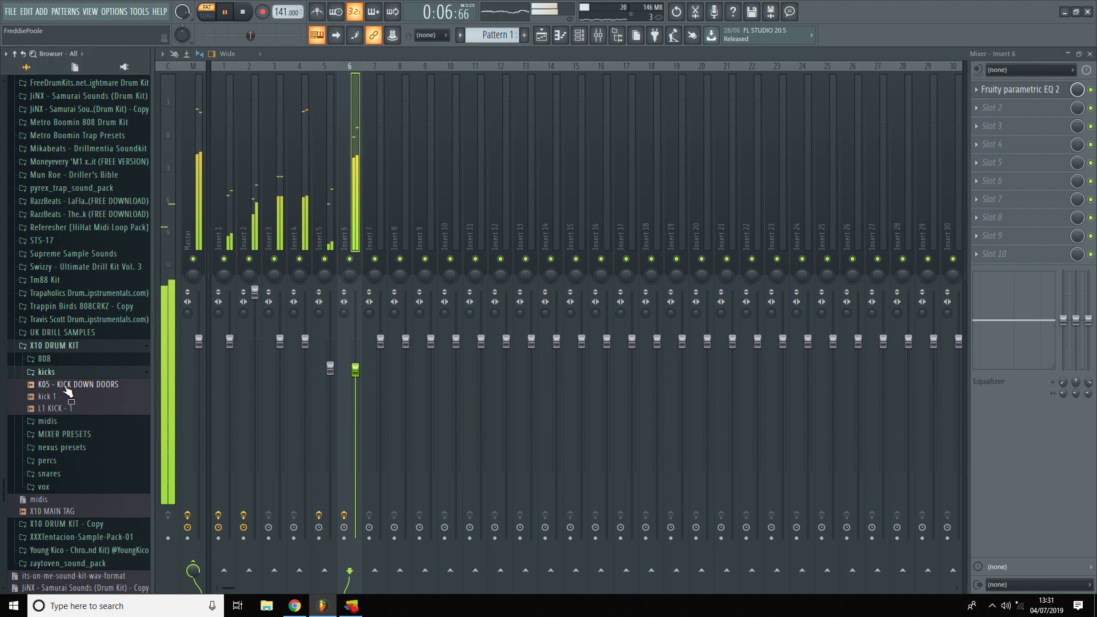
key("F5")
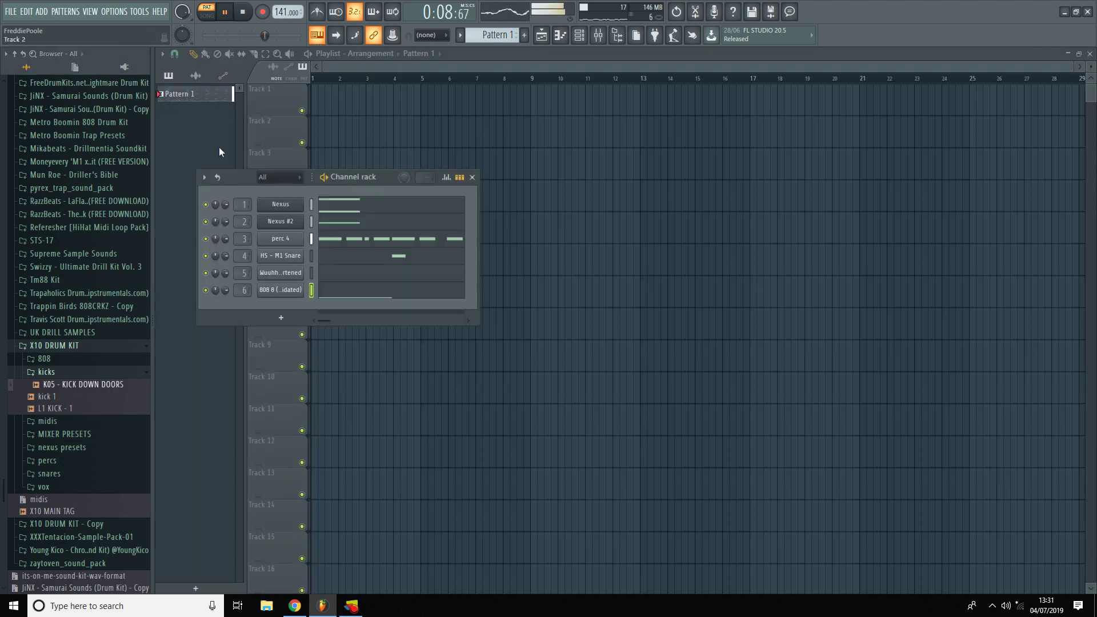
left_click_drag(283, 309, 284, 309)
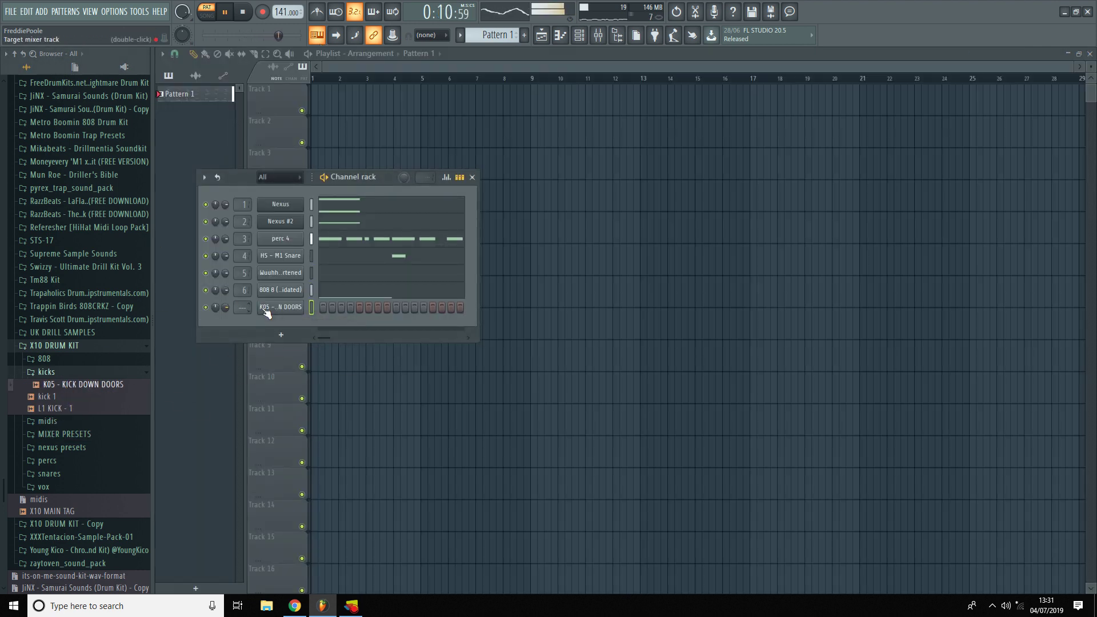
In the kick's piano roll, add short C5 notes at full velocity at the start of bar 1 and on steps 7 and 9 of bar 2
right_click(299, 306)
left_click(331, 311)
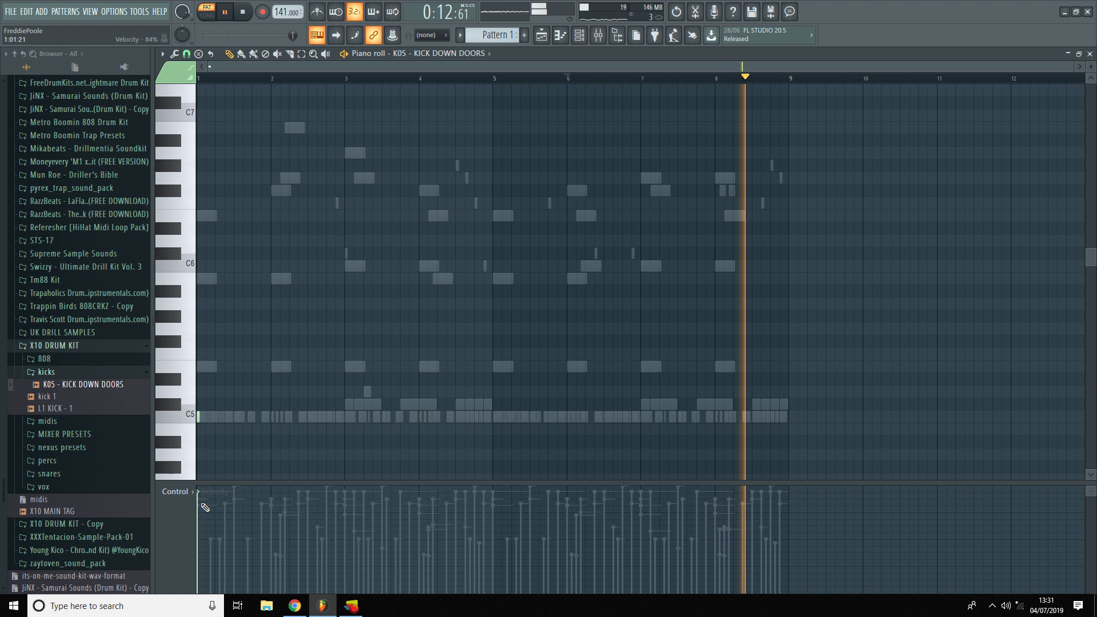
scroll(197, 414, "up", 2)
scroll(347, 417, "up", 2)
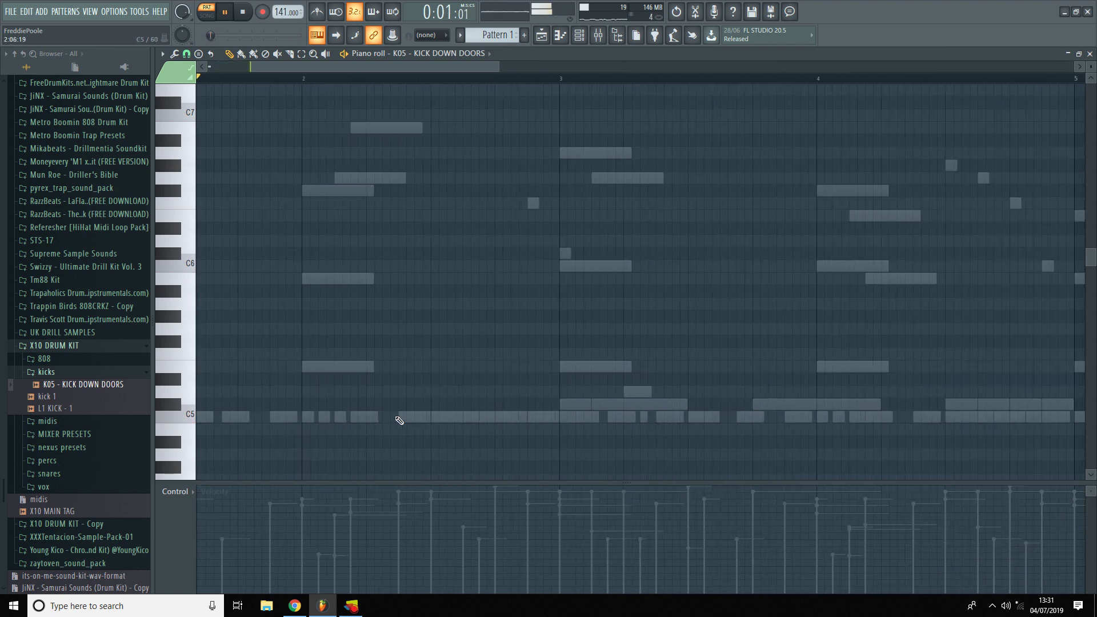
left_click(400, 416)
scroll(429, 417, "down", 2)
left_click(407, 418)
scroll(466, 420, "up", 3)
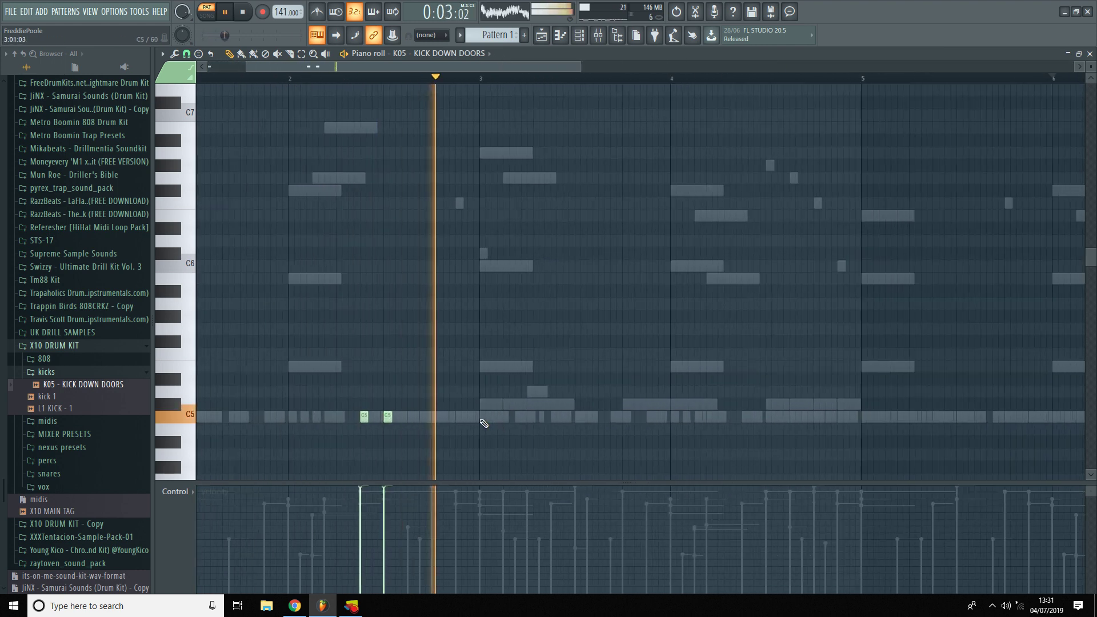
Add C5 kick notes on steps 1 and 13 of bar 3, step 9 of bar 4 and the start of bar 5
left_click(481, 418)
scroll(474, 424, "down", 4)
scroll(533, 430, "up", 3)
left_click(545, 417)
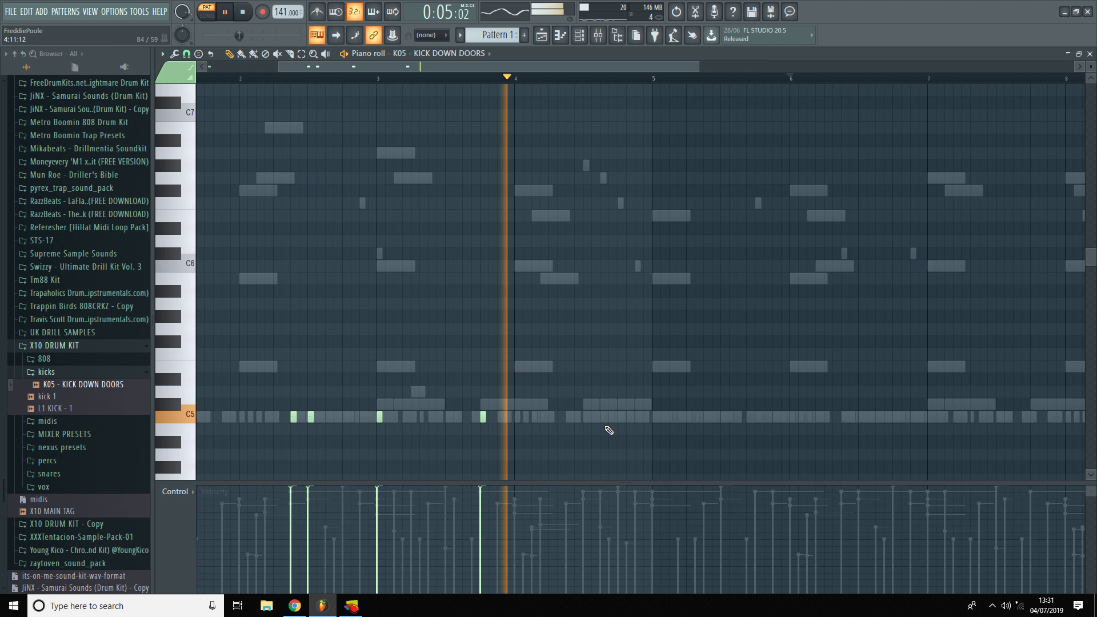
left_click(580, 416)
left_click(675, 416)
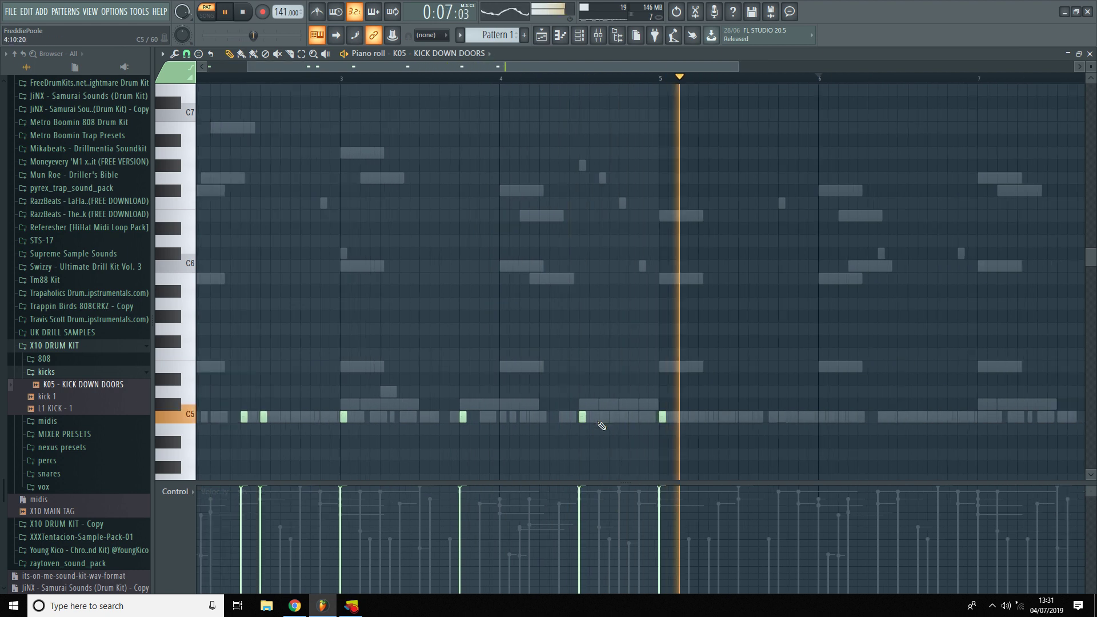
Add C5 kick notes on steps 7 and 9 of bar 6 and on step 15 of bar 5, checking them in playback
scroll(675, 419, "down", 1)
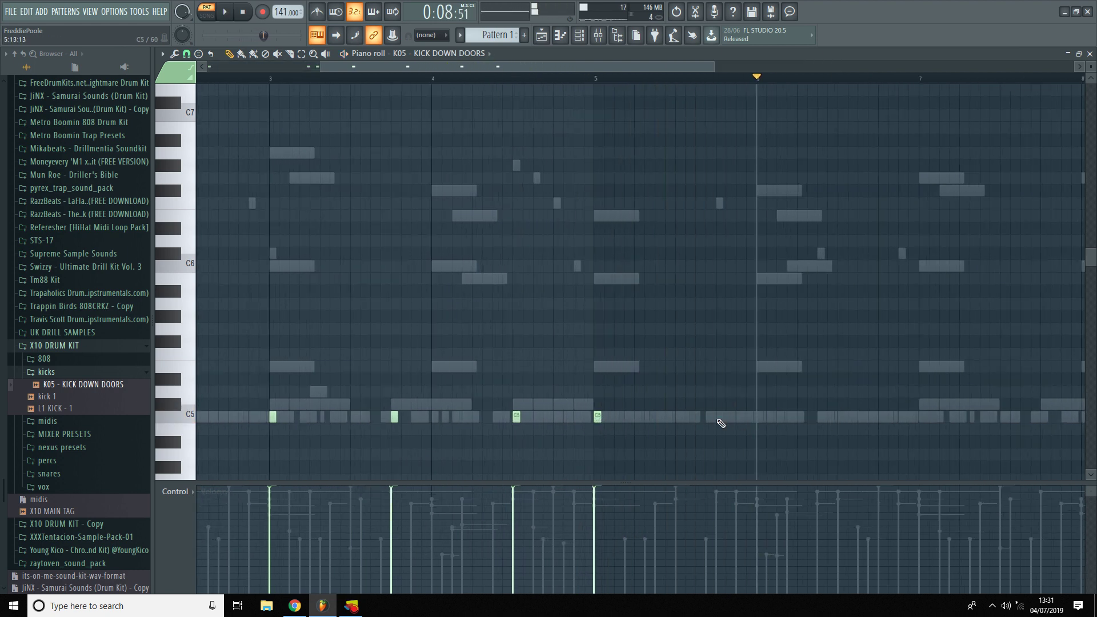
key("space")
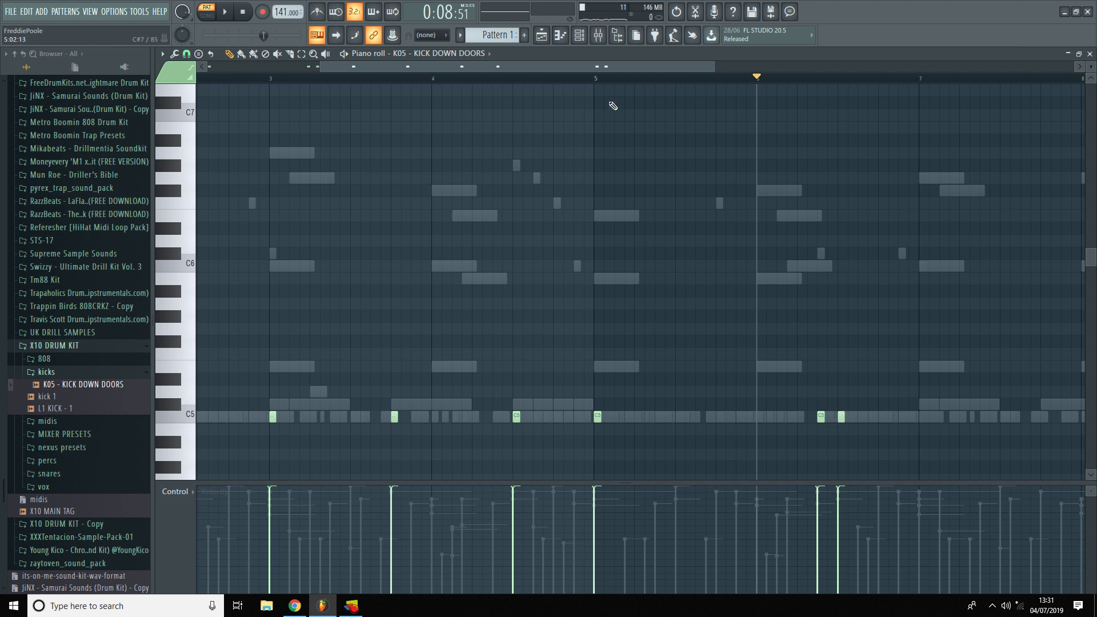
key("space")
scroll(677, 384, "up", 1)
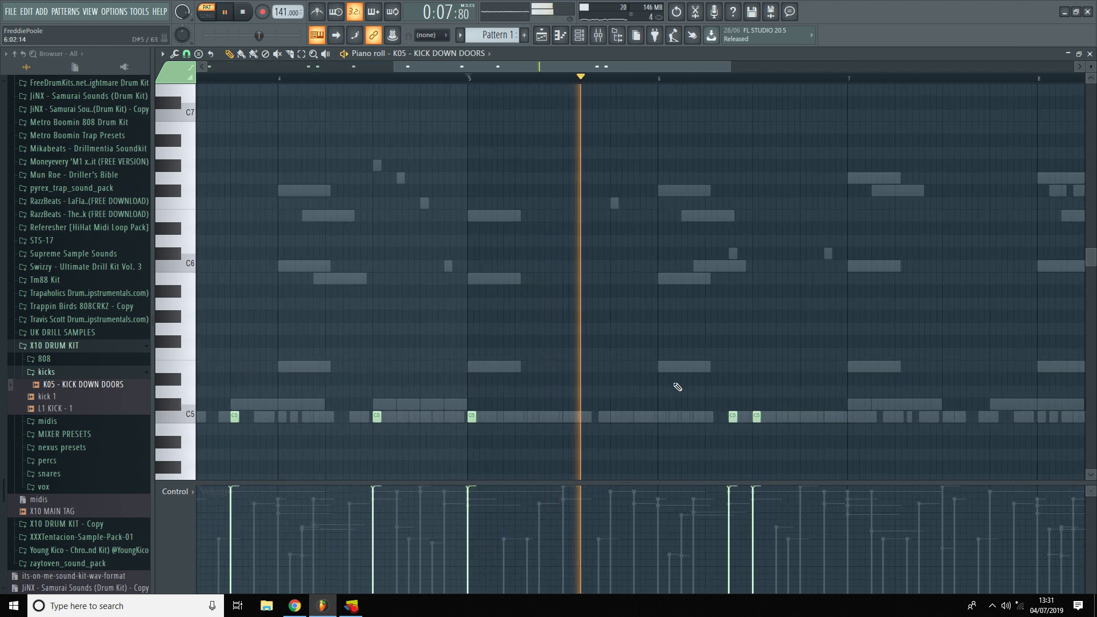
key("space")
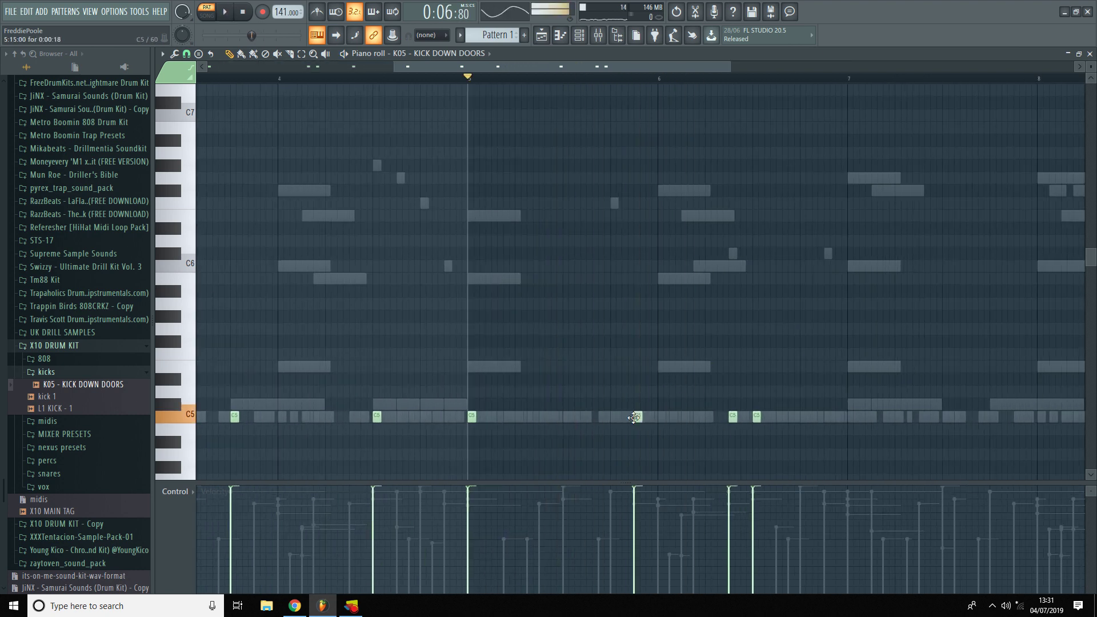
key("space")
scroll(633, 417, "down", 2)
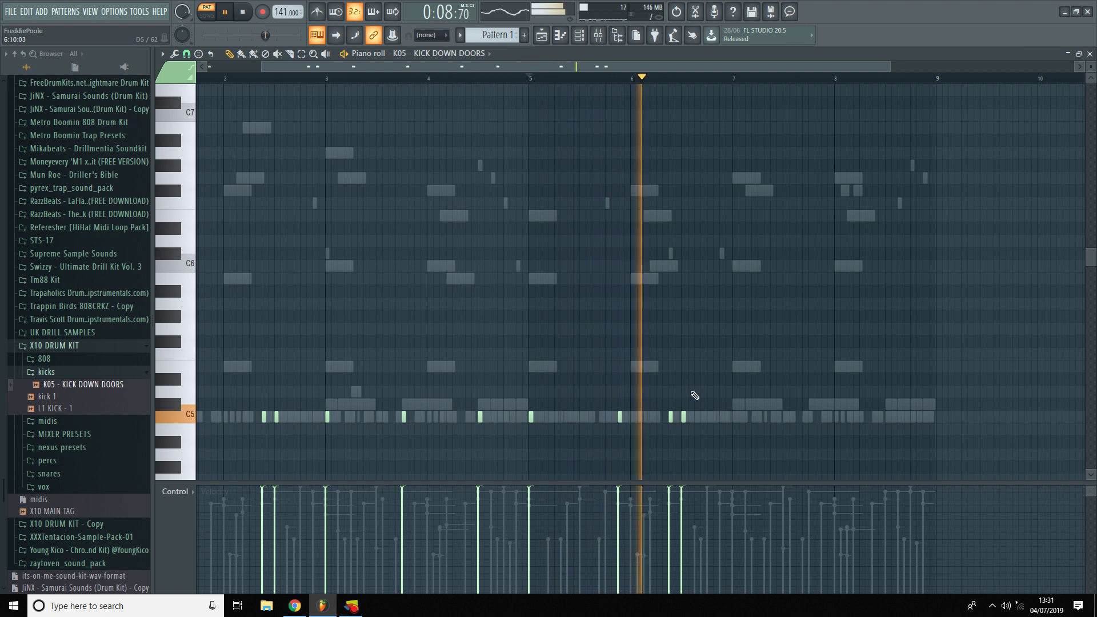
scroll(719, 408, "up", 2)
key("space")
key("space")
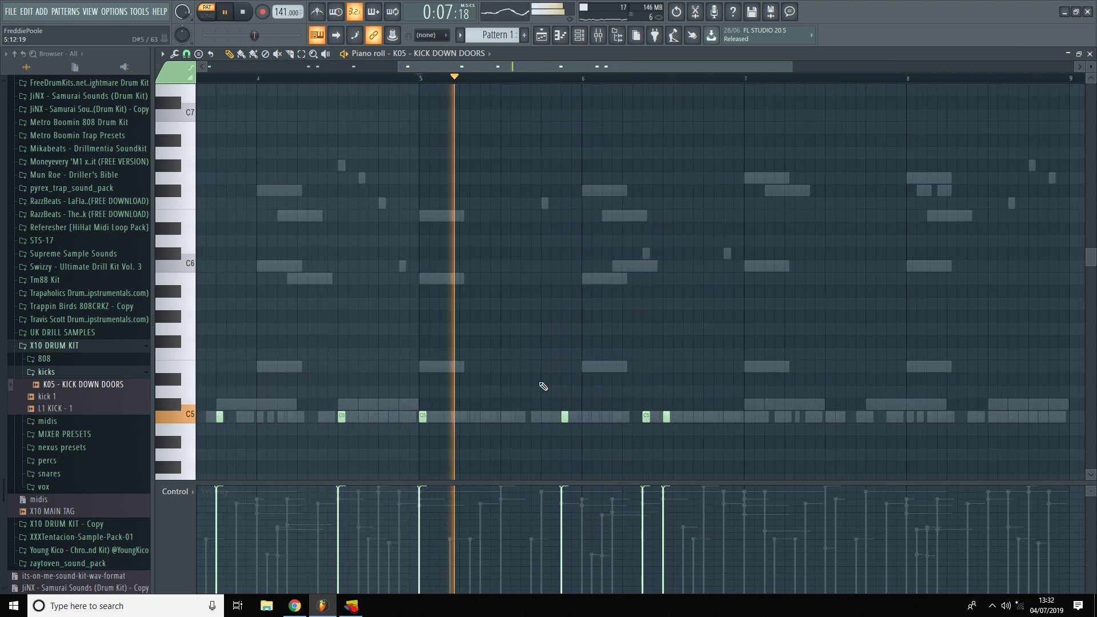
key("Escape")
Add a short C5 note on step 5 of bar 6 in the HS - M1 Snare pattern
right_click(296, 258)
left_click(327, 257)
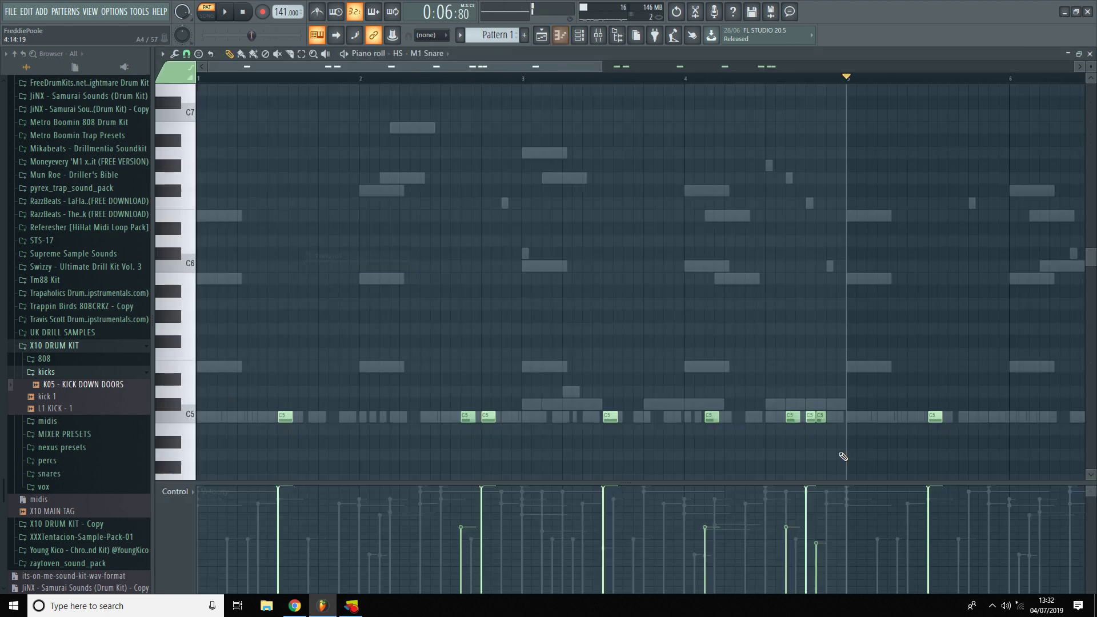
scroll(802, 437, "up", 2)
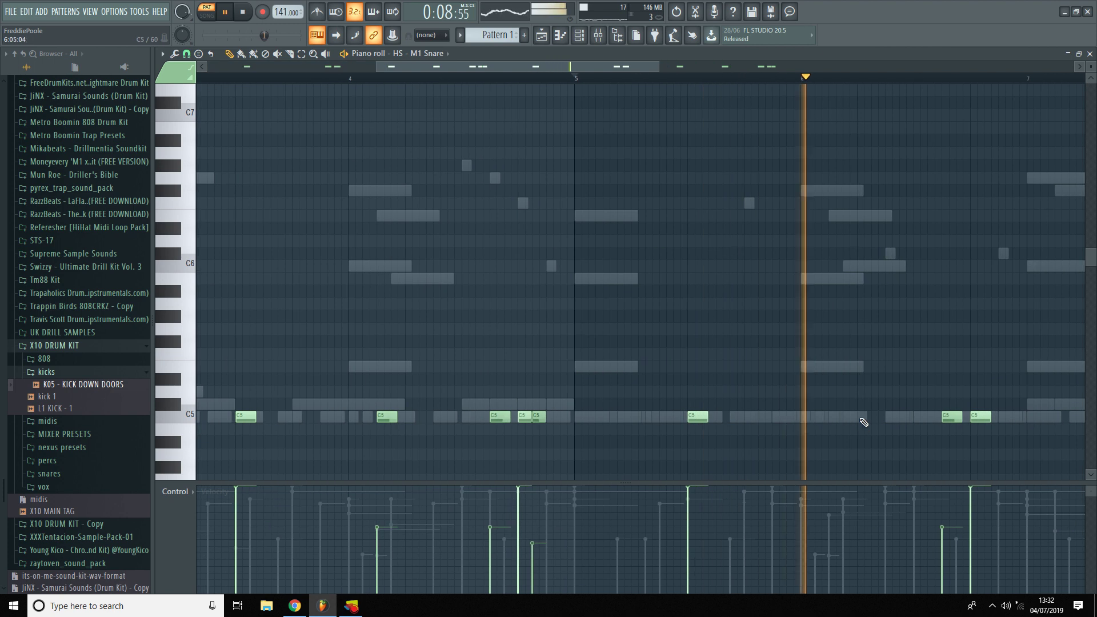
scroll(739, 387, "down", 2)
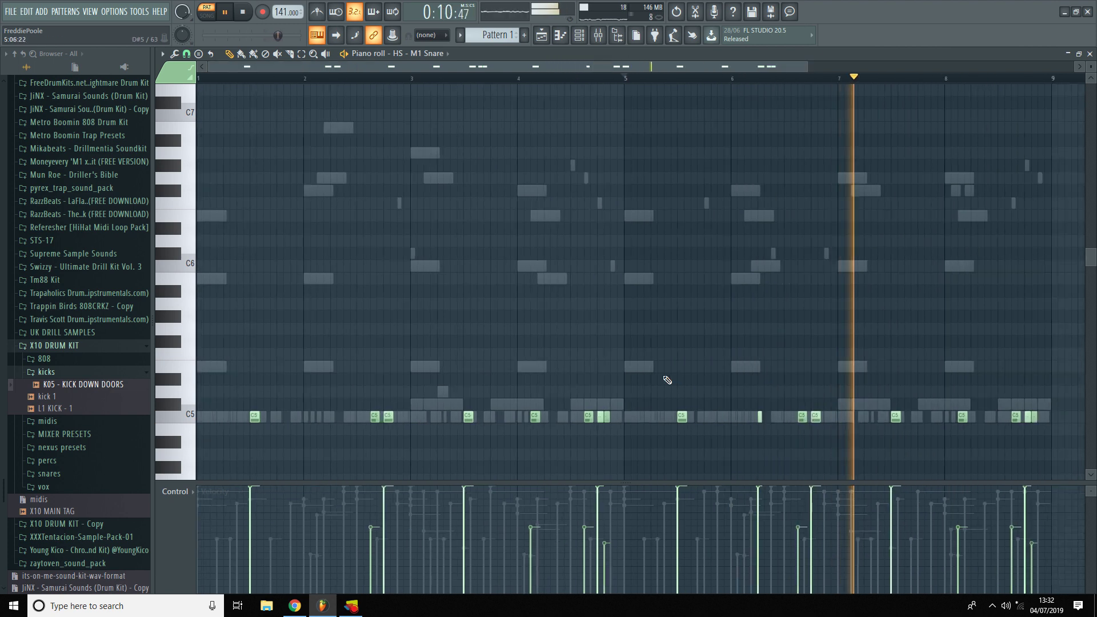
key("Escape")
Complete the K05 kick pattern with C5 notes on steps 1 and 13 of bar 7 and steps 9 and 10 of bar 8
right_click(297, 309)
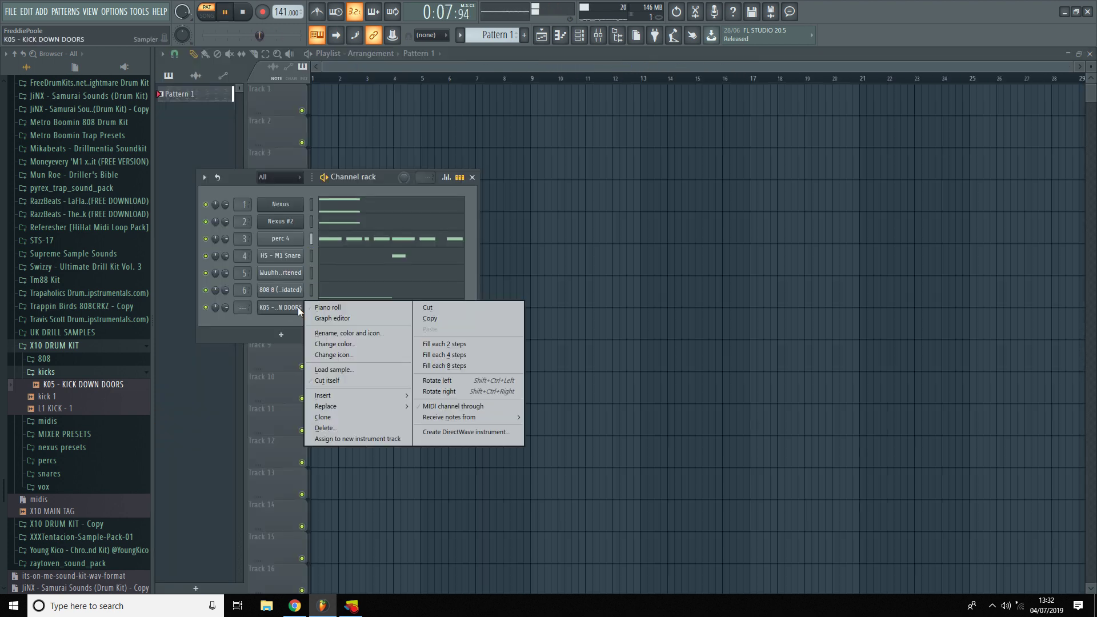
left_click(325, 307)
scroll(669, 393, "up", 3)
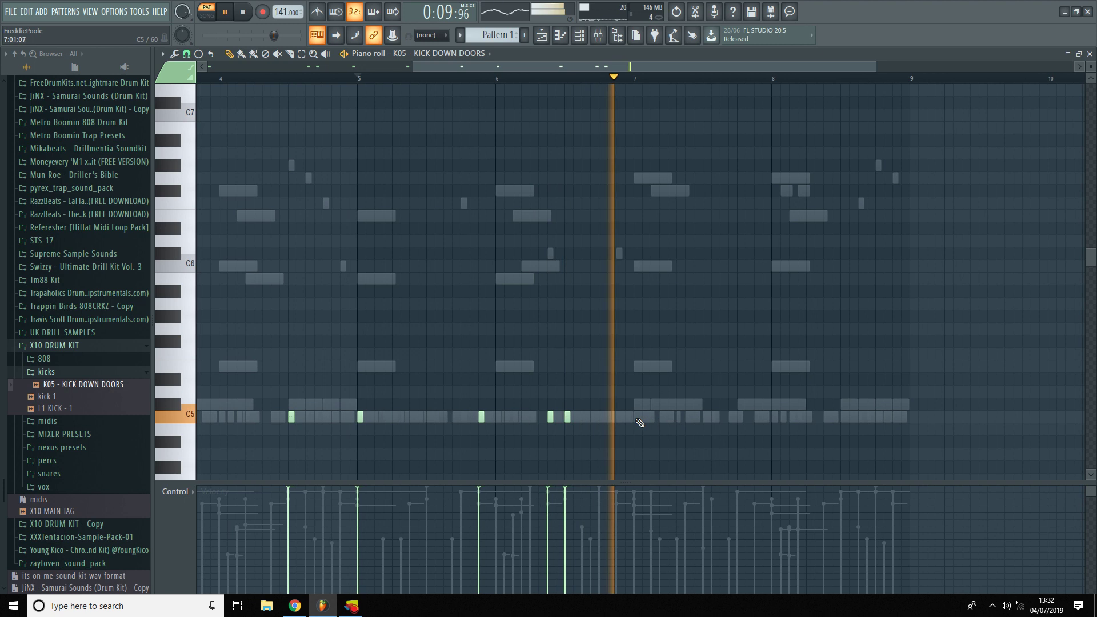
scroll(743, 420, "down", 1)
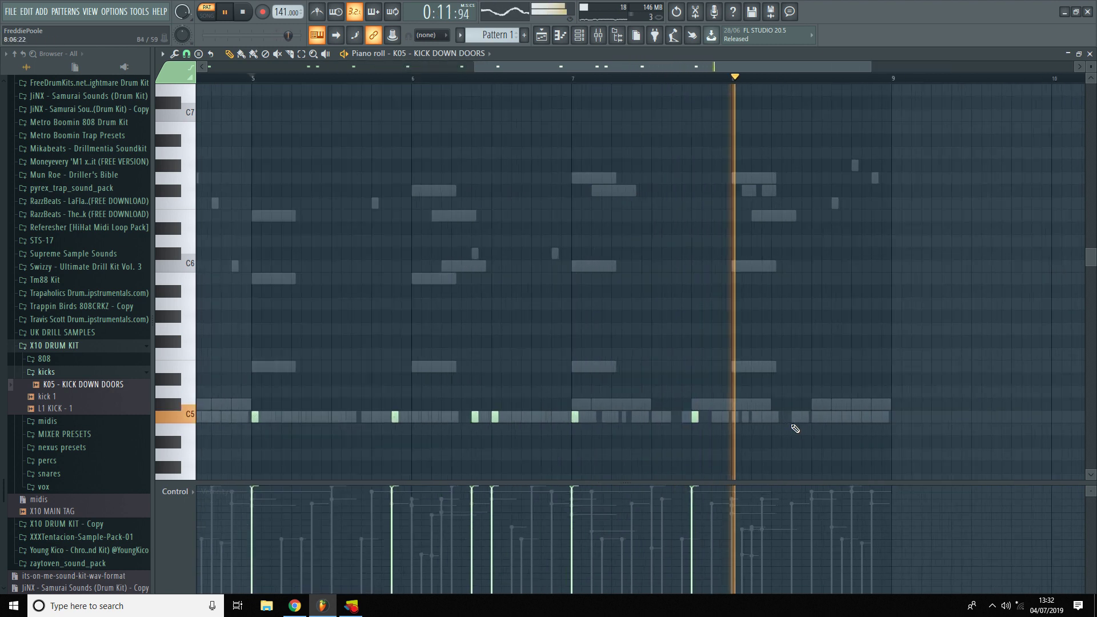
scroll(797, 424, "down", 1)
scroll(801, 421, "up", 1)
left_click_drag(800, 420, 802, 420)
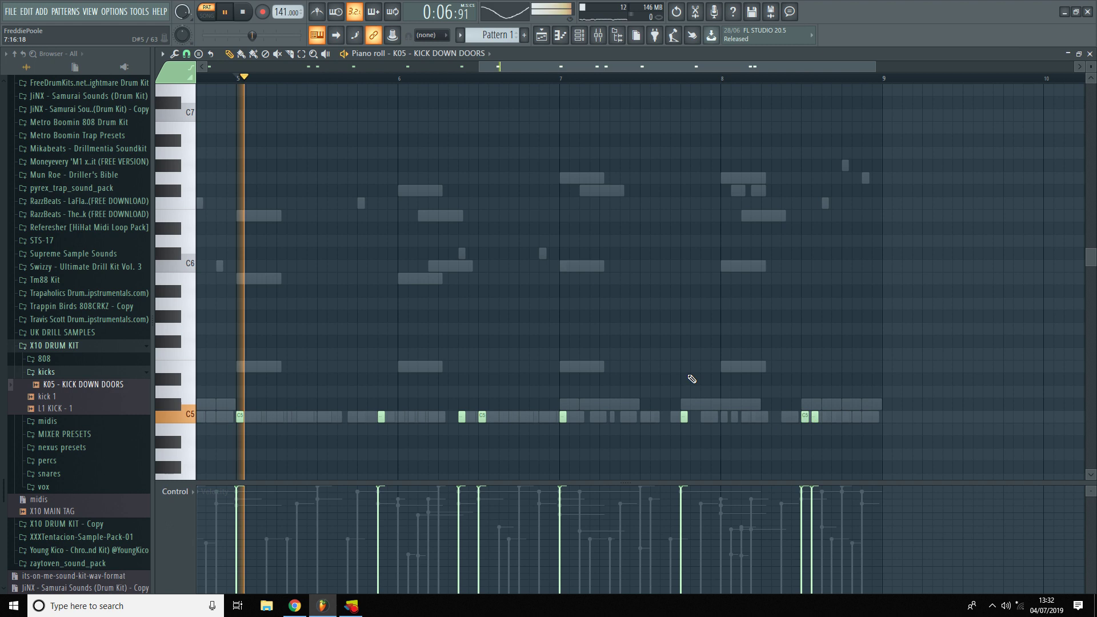
scroll(703, 379, "down", 3)
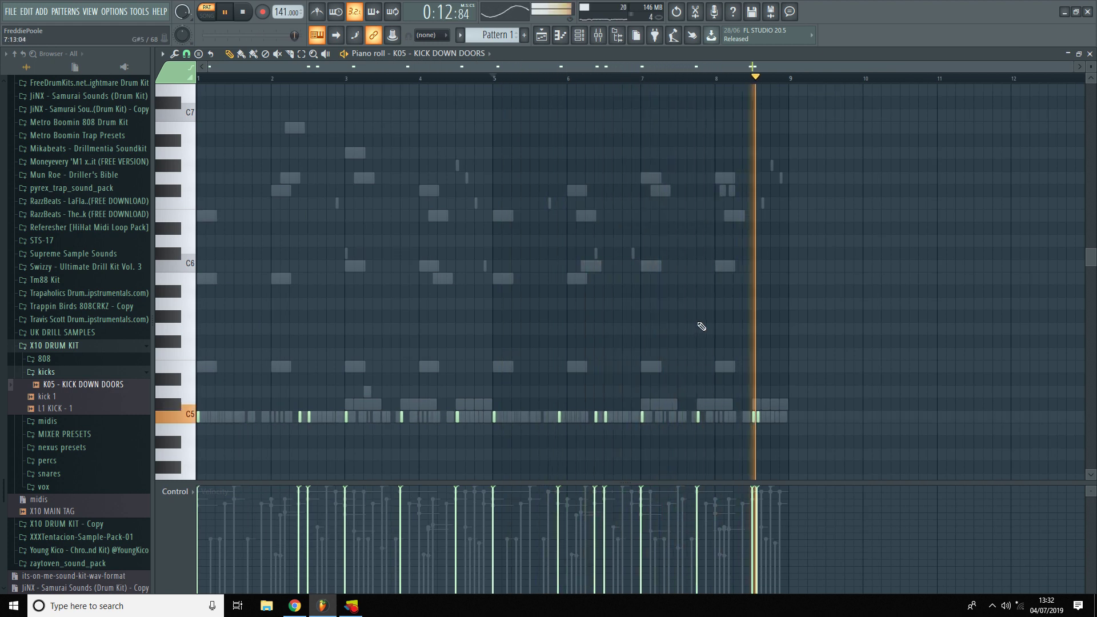
scroll(740, 380, "up", 3)
key("Escape")
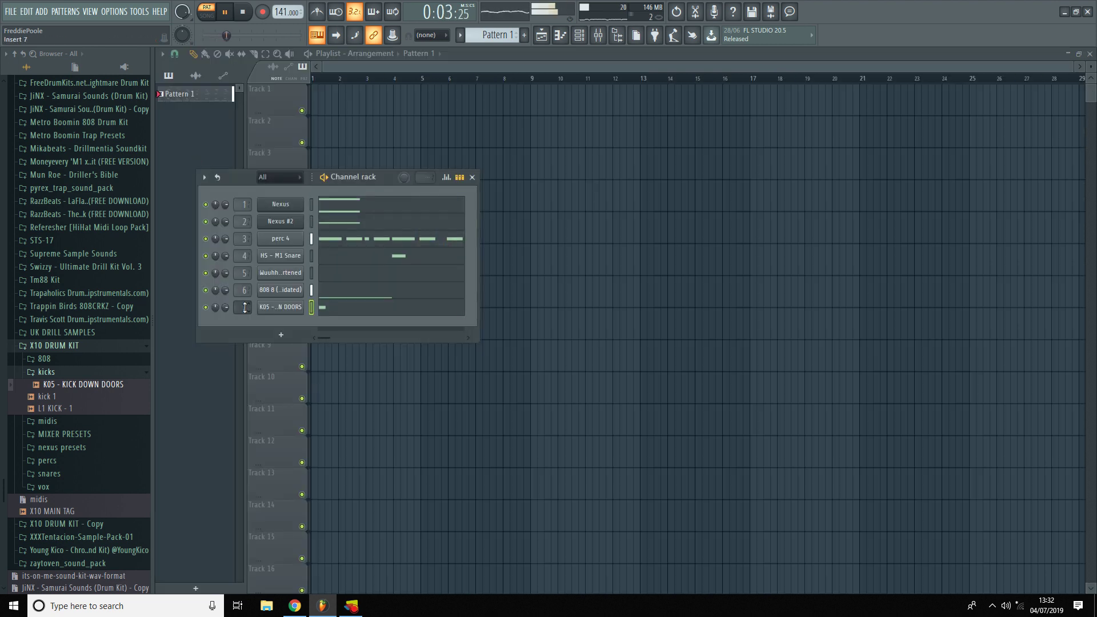
Route the K05 kick to mixer Insert 7 and load the KICK OR 808 preset onto that track
key("F9")
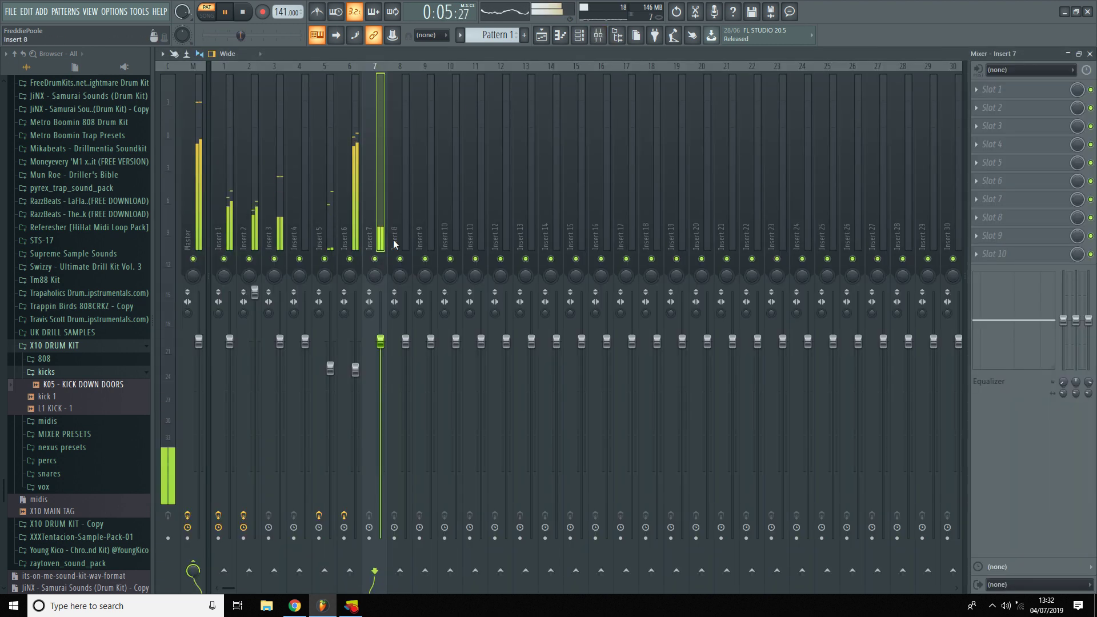
left_click(64, 434)
left_click_drag(73, 453, 363, 235)
Lower the Insert 4, 5 and 6 faders, unmuting Inserts 4 and 5 one at a time during playback
key("space")
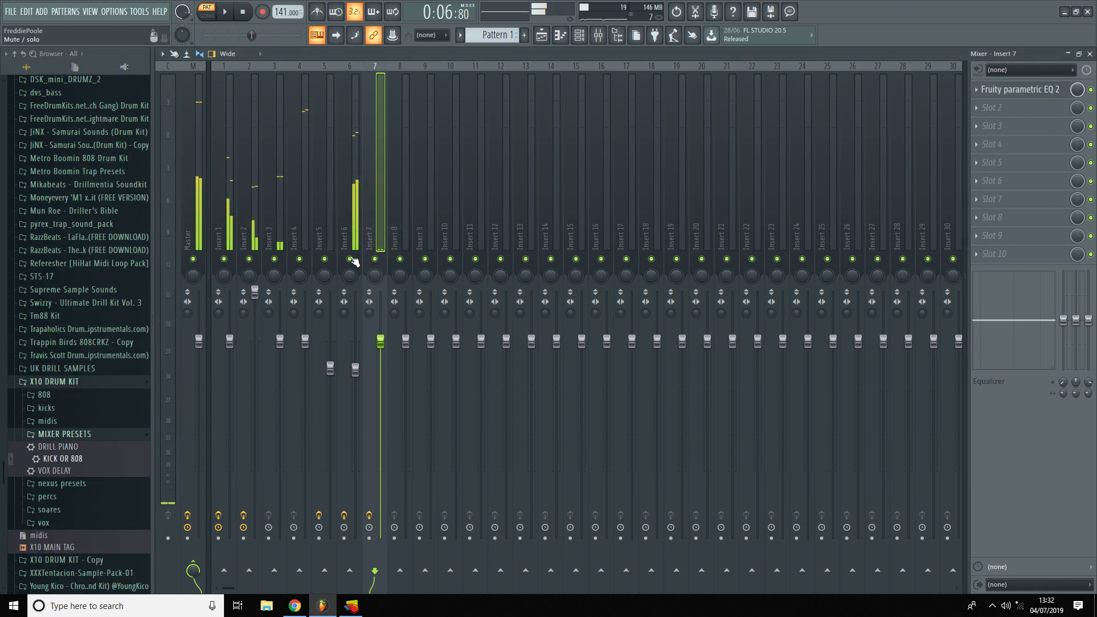
left_click_drag(355, 369, 356, 413)
key("space")
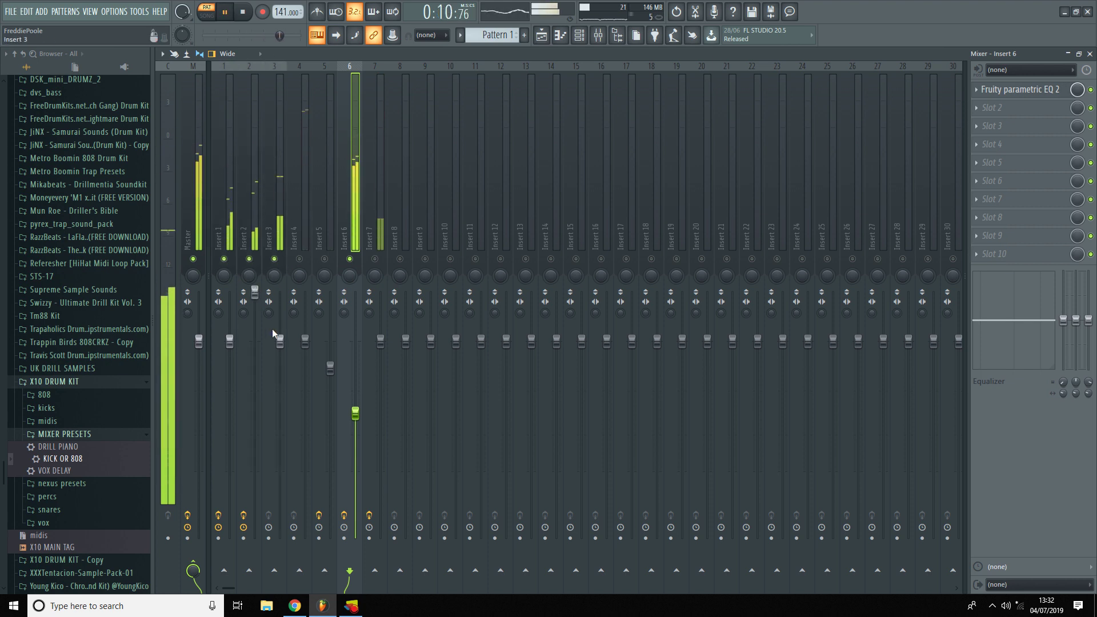
left_click(280, 342)
left_click(299, 259)
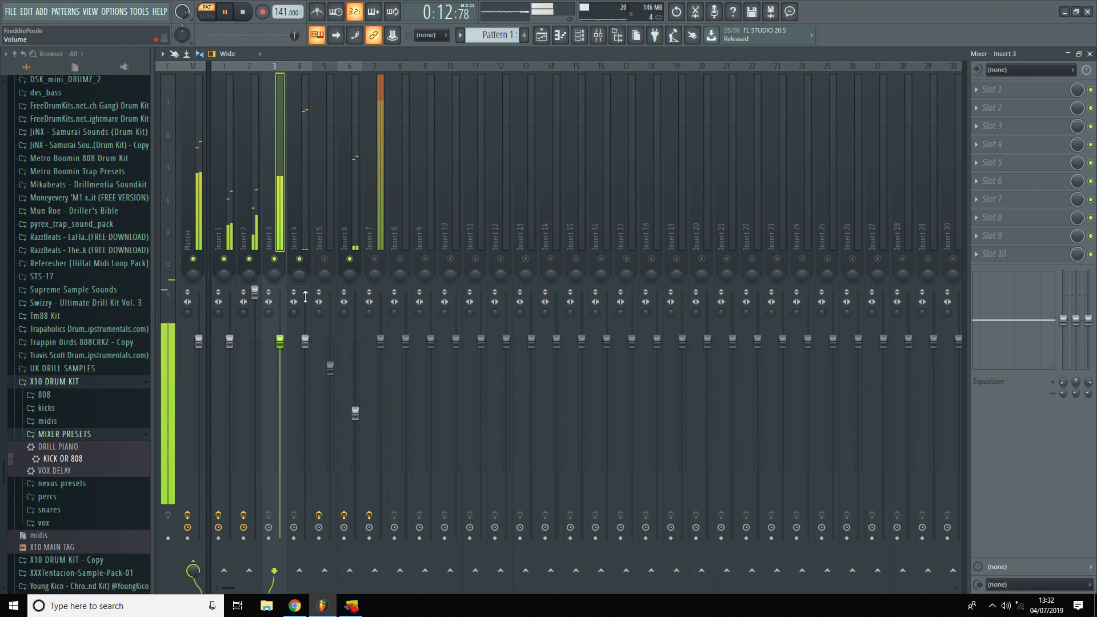
left_click_drag(306, 341, 305, 353)
left_click(325, 259)
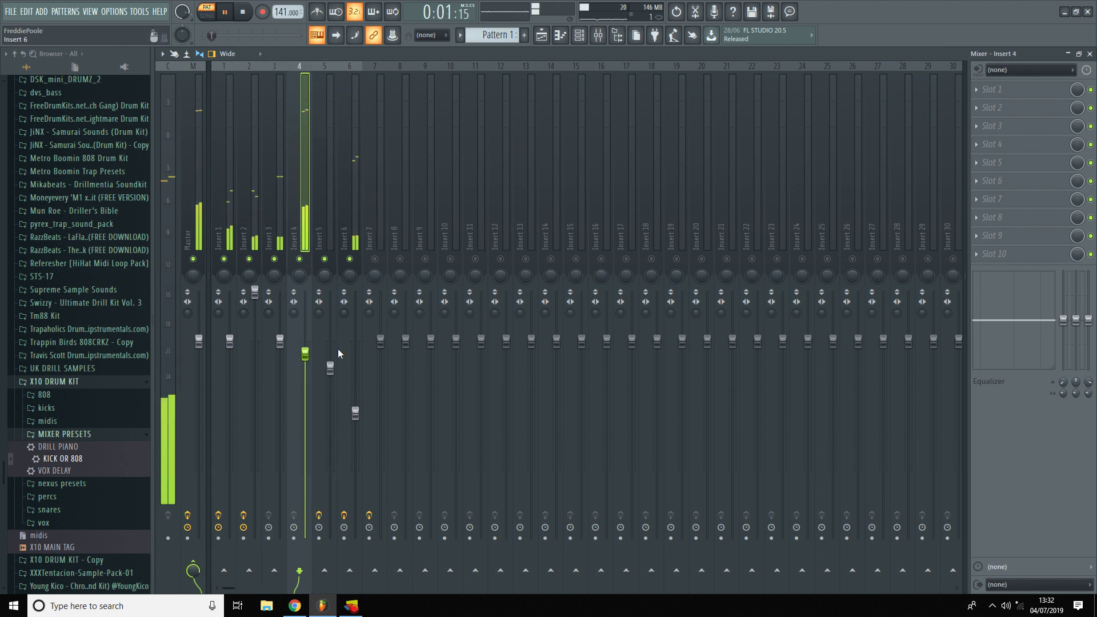
left_click(330, 368)
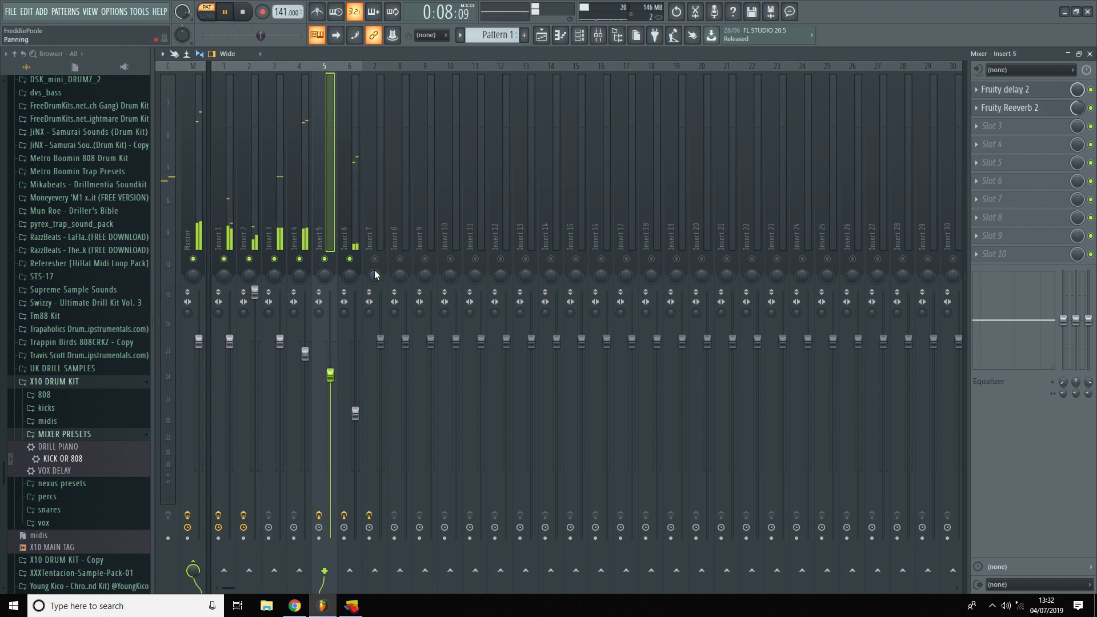
left_click_drag(355, 412, 355, 420)
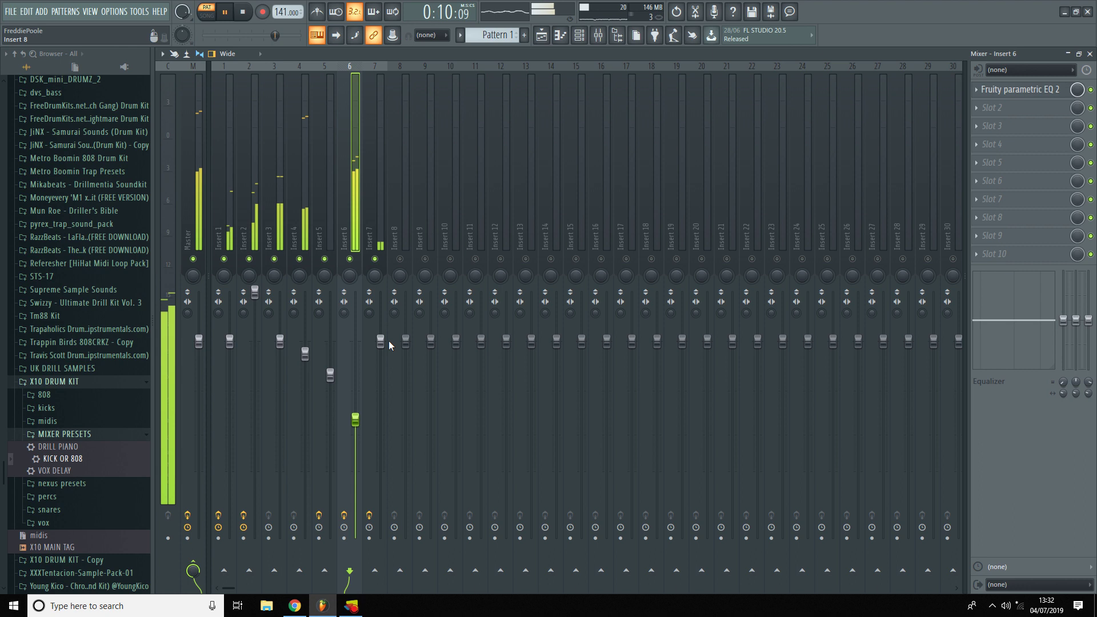
Sidechain Insert 7 to Insert 1 and add a Fruity Limiter there in Comp mode with sidechain 1, a lower threshold and a higher ratio
left_click(382, 343)
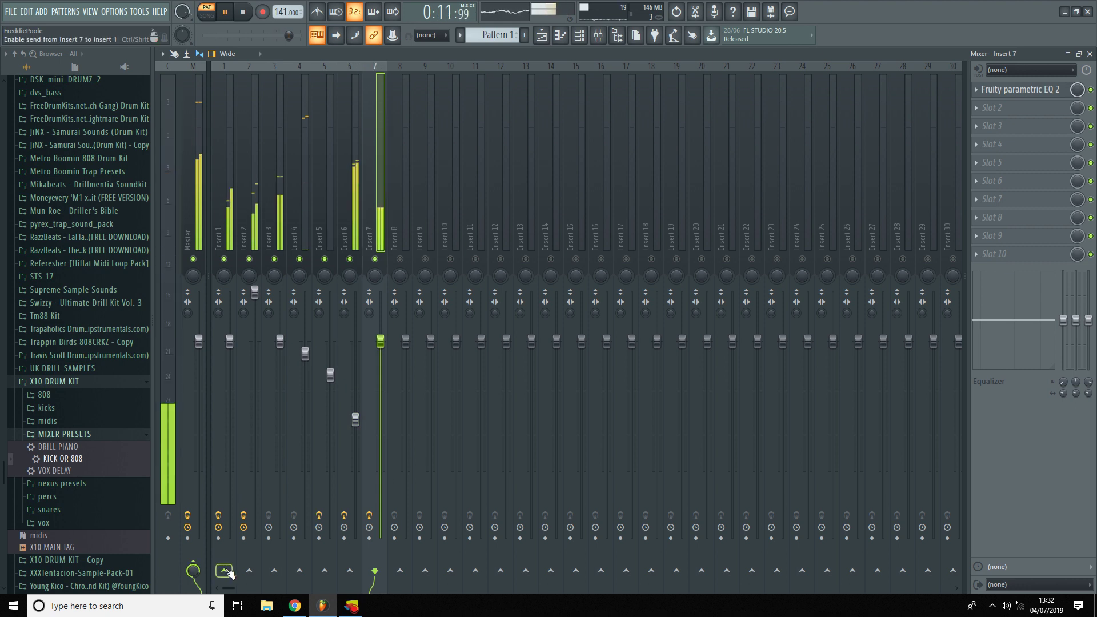
left_click(226, 195)
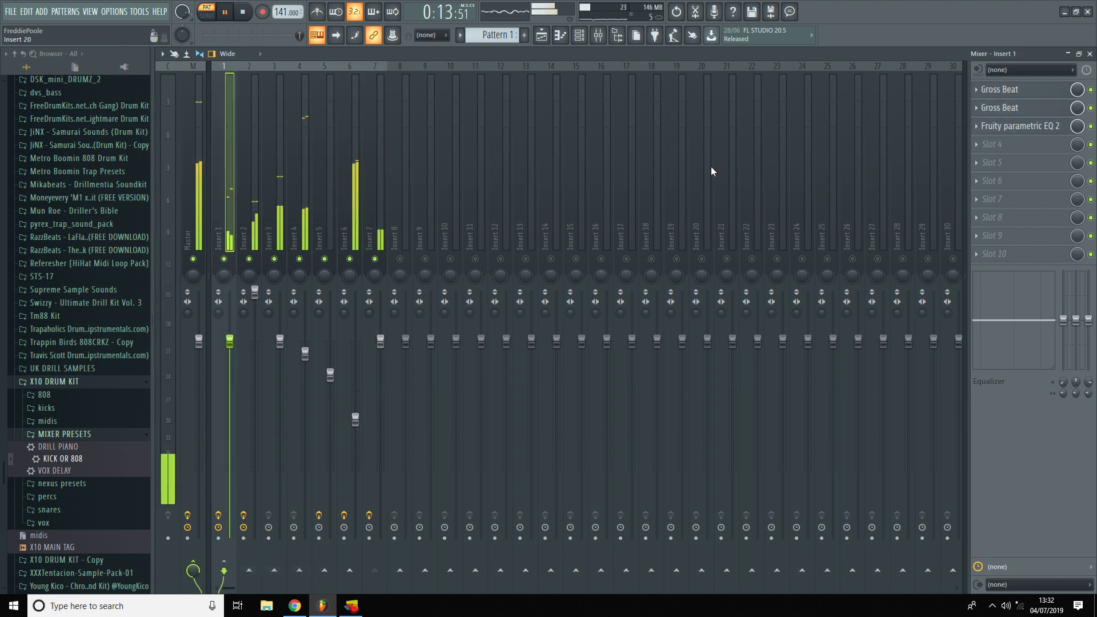
left_click(1006, 146)
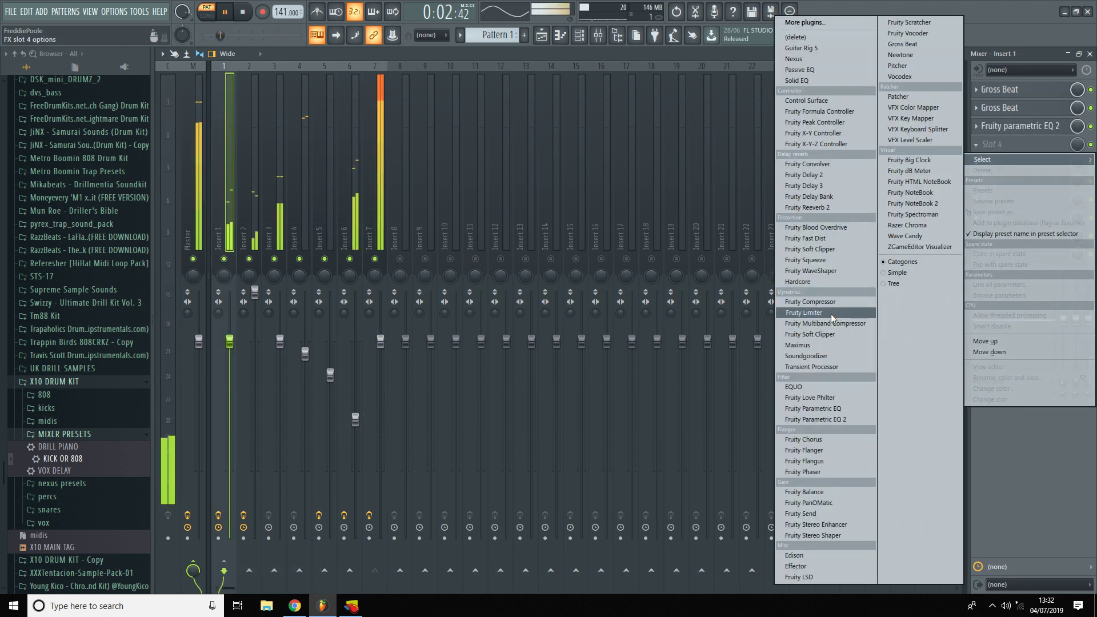
left_click(832, 318)
left_click(366, 381)
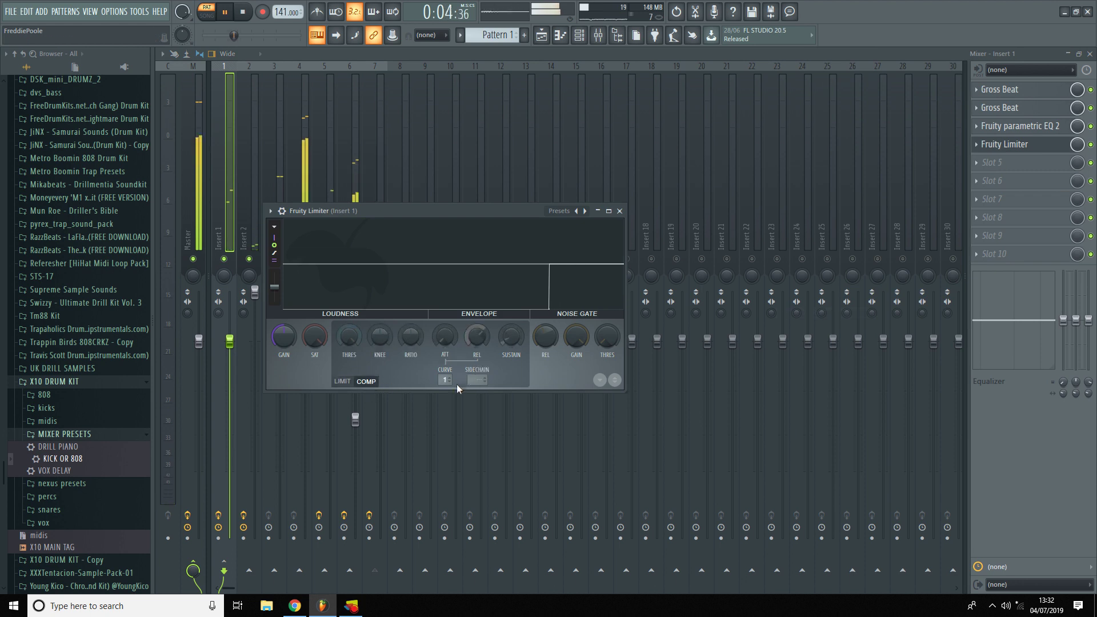
left_click_drag(348, 337, 348, 386)
left_click_drag(405, 338, 405, 325)
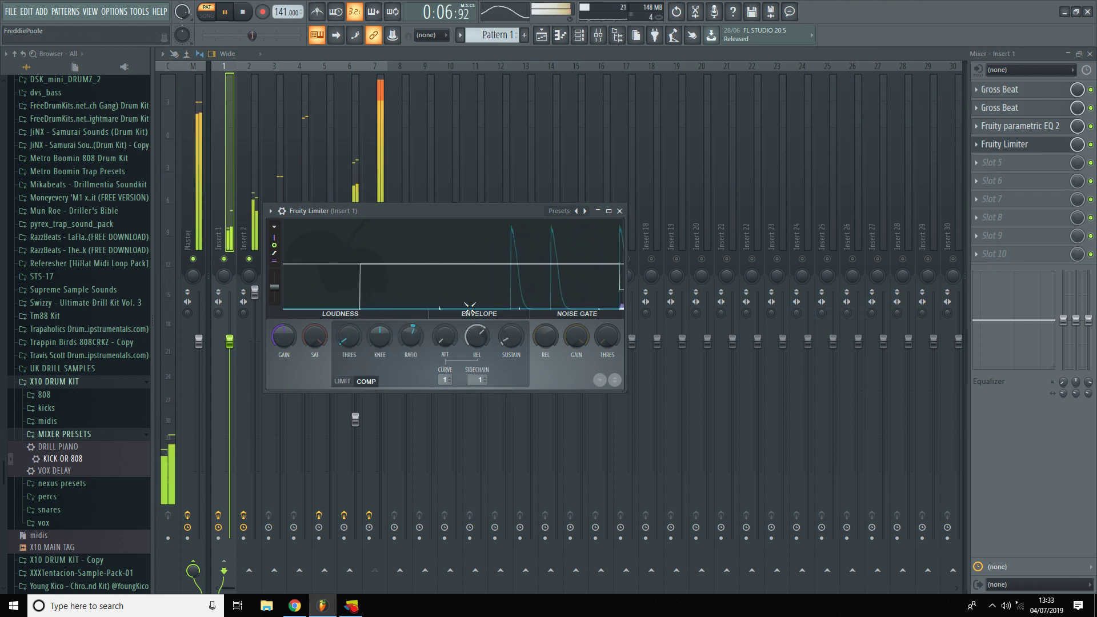
left_click(620, 211)
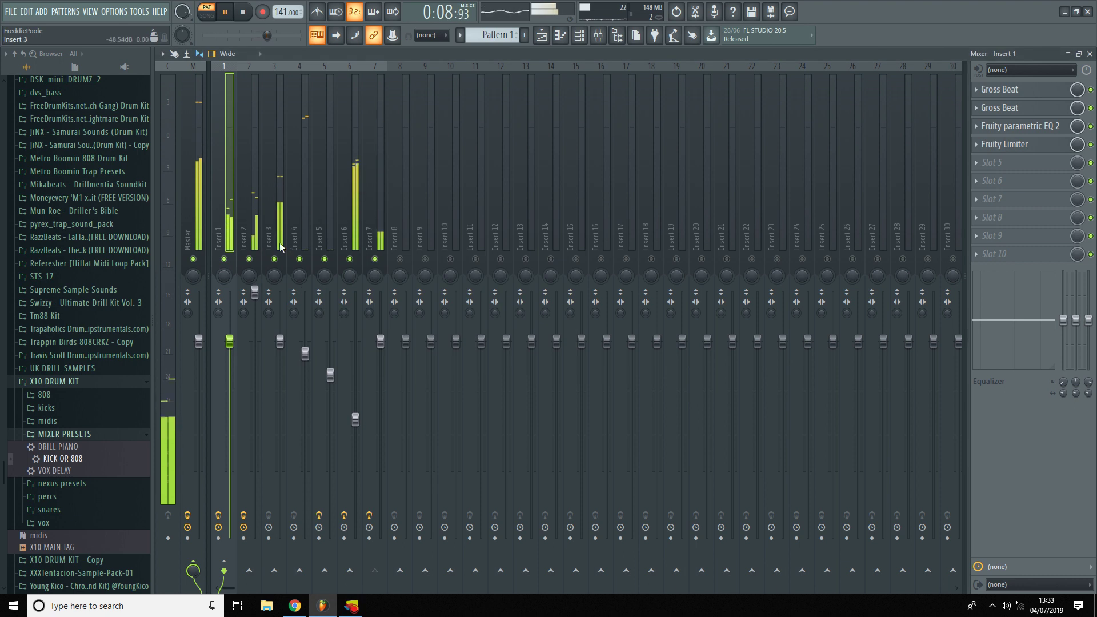
Sidechain Insert 7 to Insert 2 and add a Fruity Limiter there in Comp mode with sidechain 1, a lower threshold and a higher ratio
left_click(257, 235)
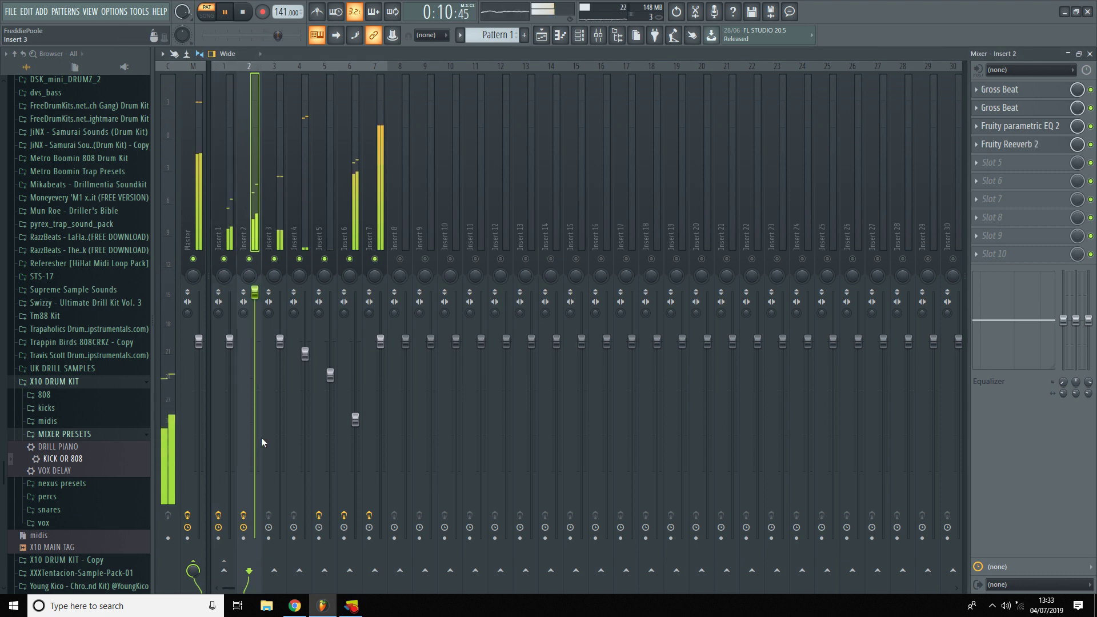
left_click(386, 250)
left_click(258, 570)
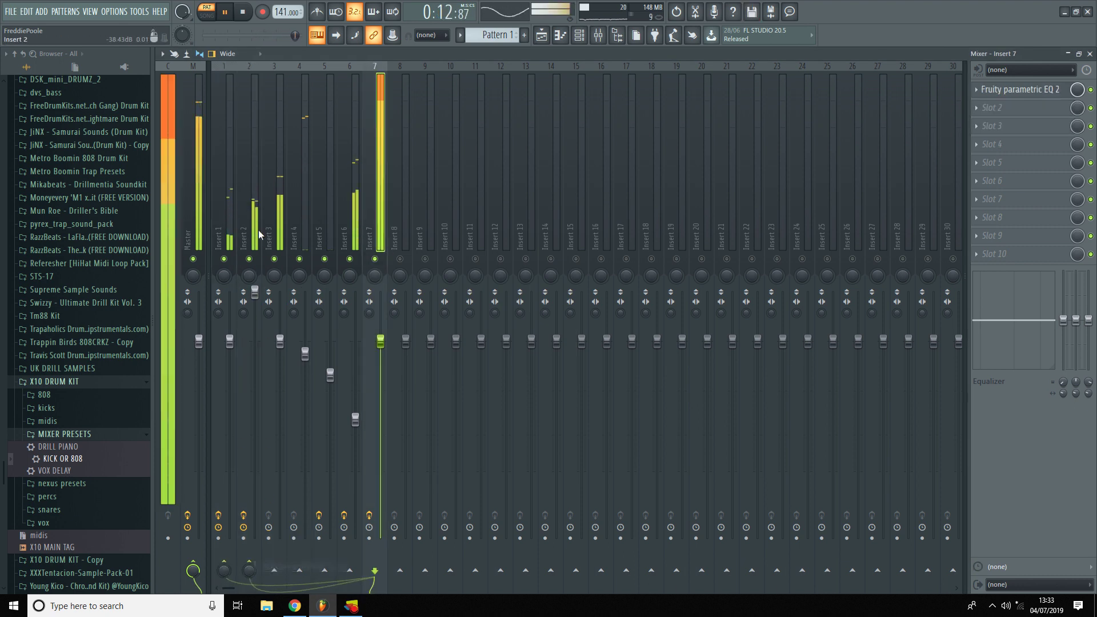
left_click(269, 229)
left_click(255, 203)
left_click(992, 162)
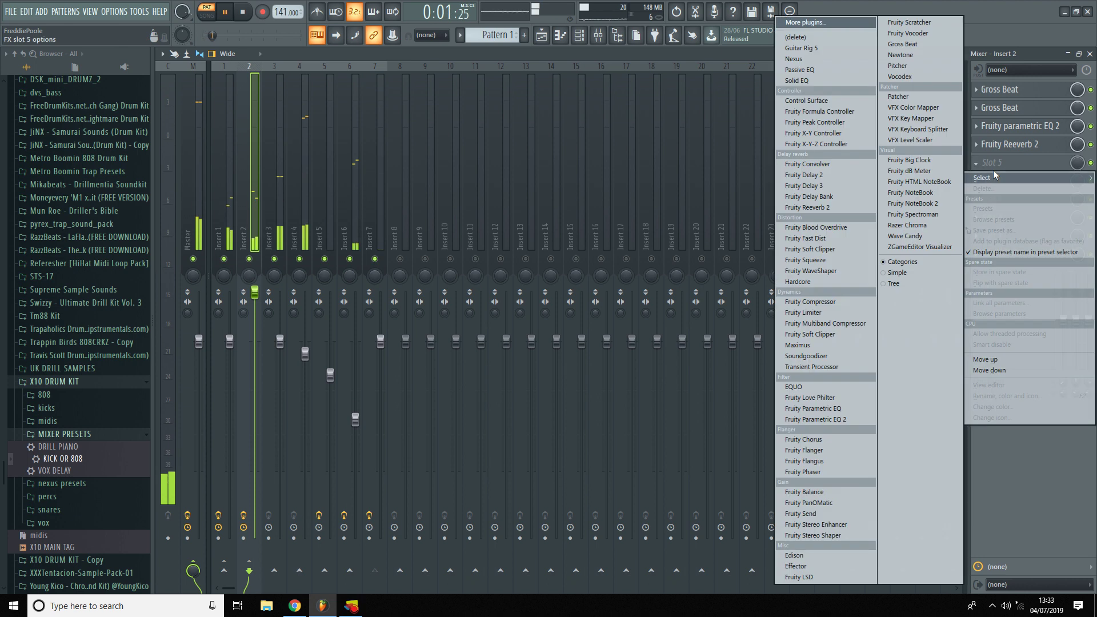
left_click(833, 314)
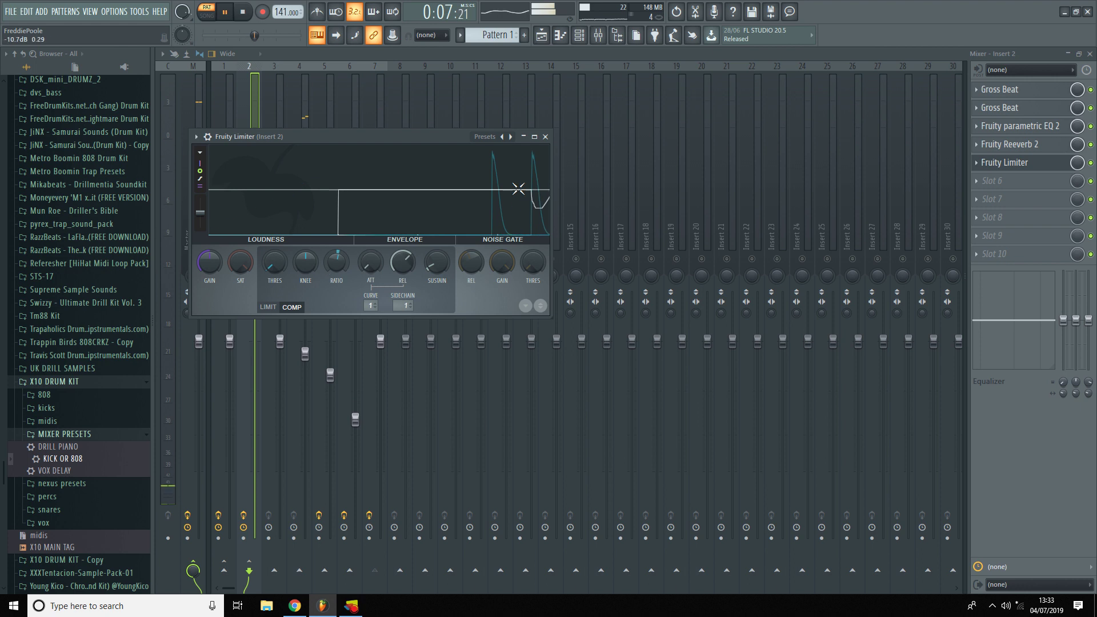
left_click(545, 137)
Add Maximus to the first effect slot of the Master track, load its Master aid 1 preset and play the pattern
key("space")
left_click(190, 196)
key("space")
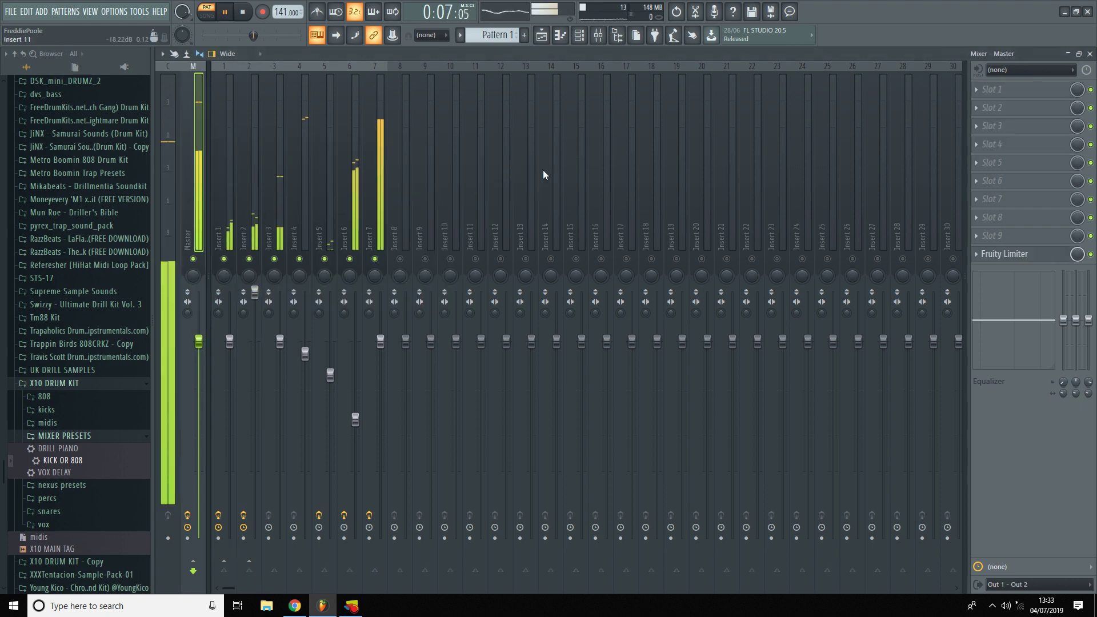
left_click(994, 89)
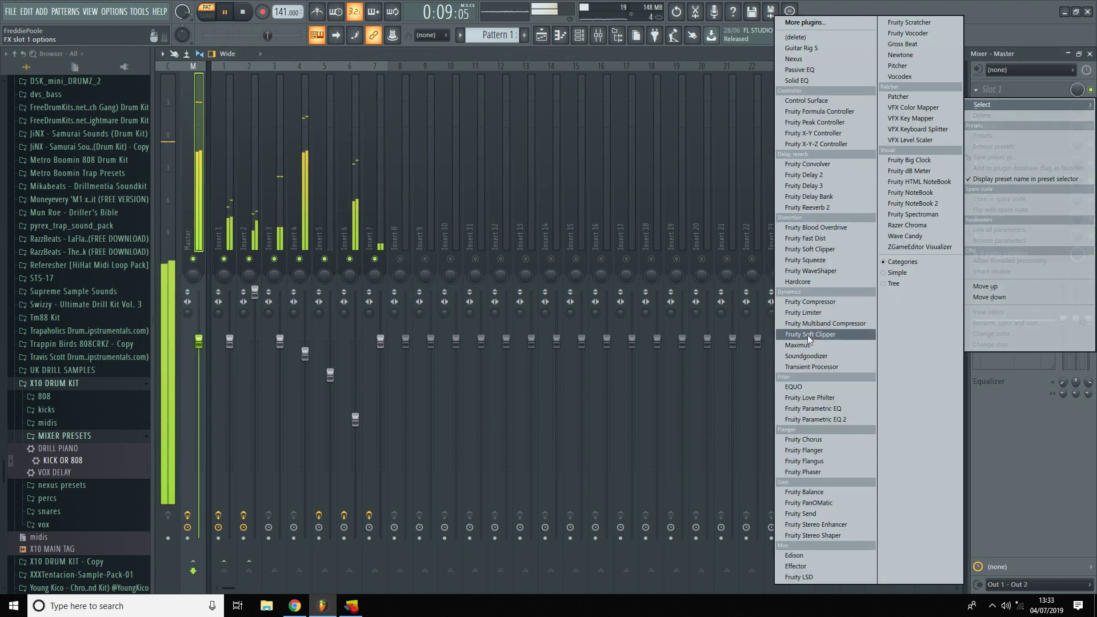
left_click(798, 345)
key("space")
left_click(197, 137)
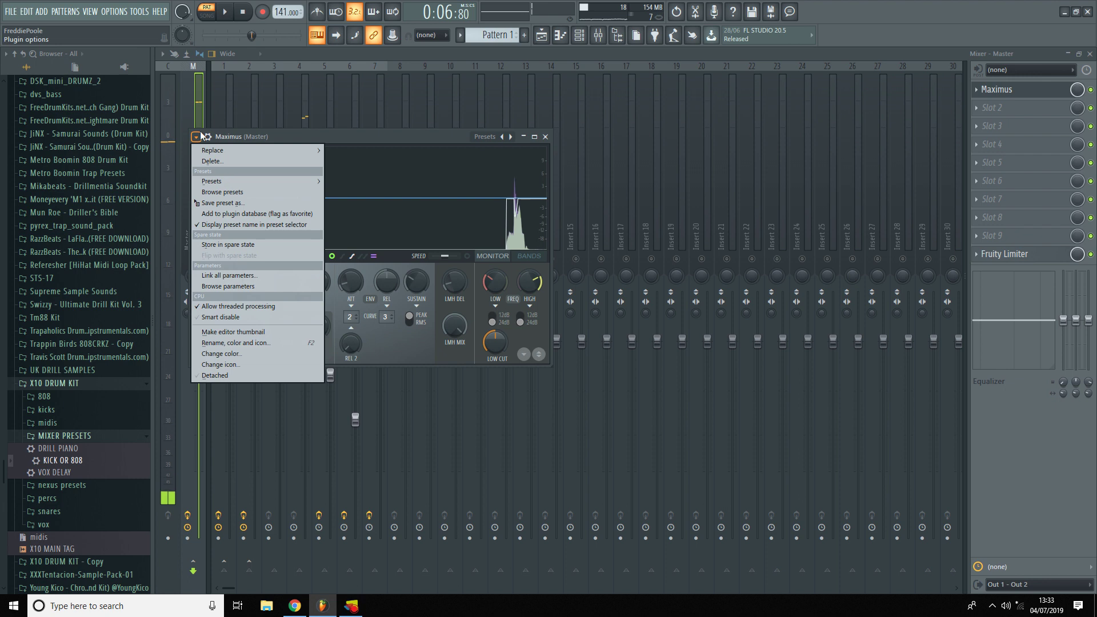
mouse_move(226, 181)
left_click(379, 338)
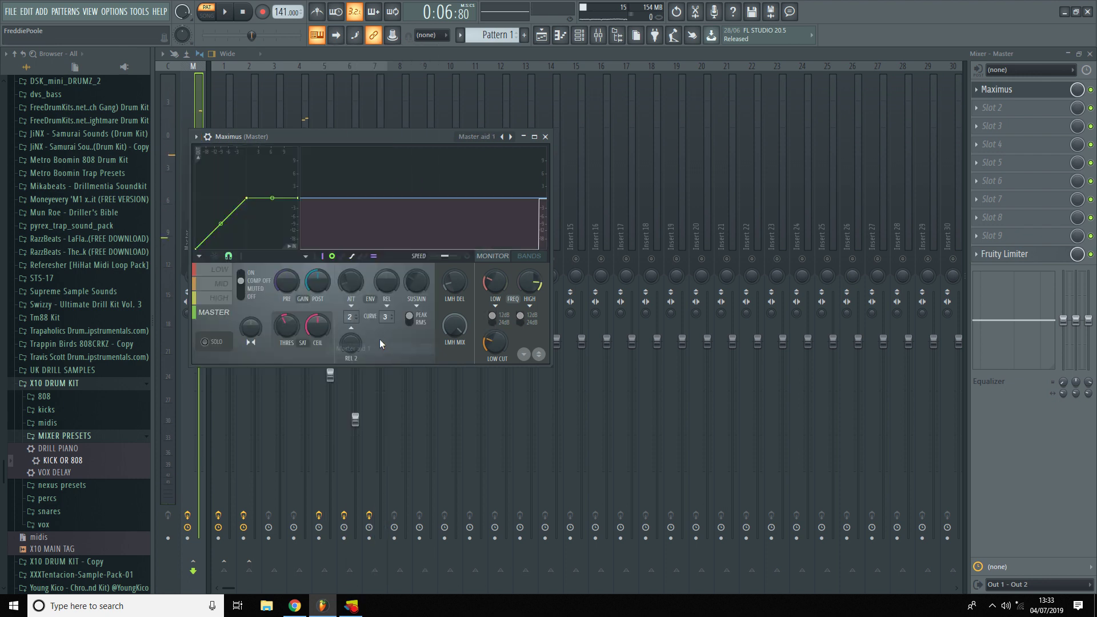
key("space")
left_click(546, 137)
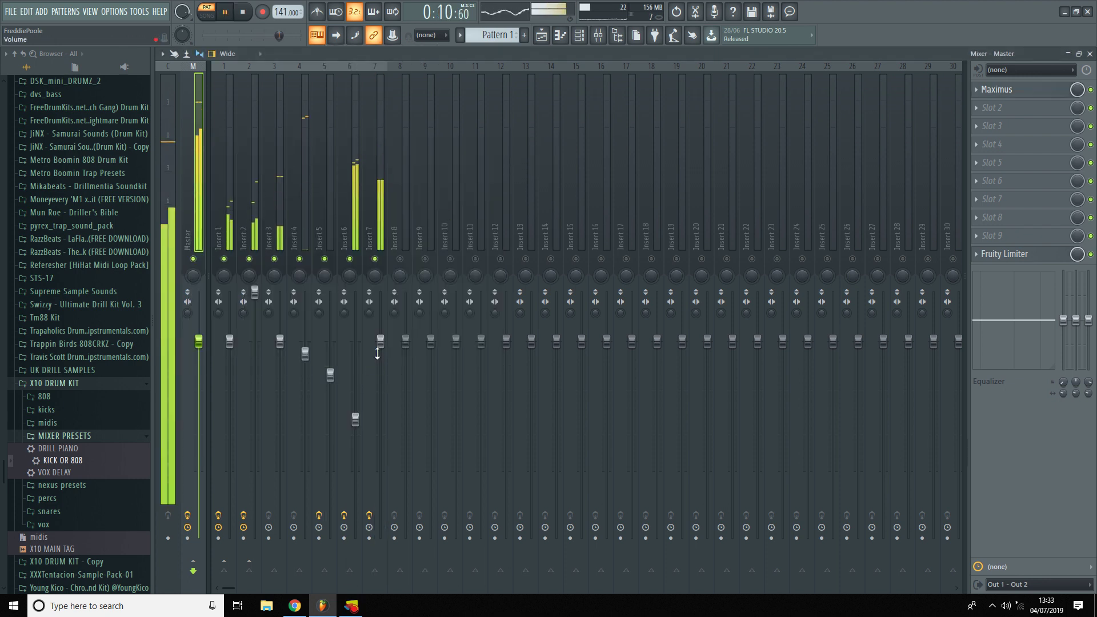
Add a second Fruity Parametric EQ 2 to Insert 6, adjust one of its bands, and lower the track's fader during playback
left_click_drag(353, 422, 355, 414)
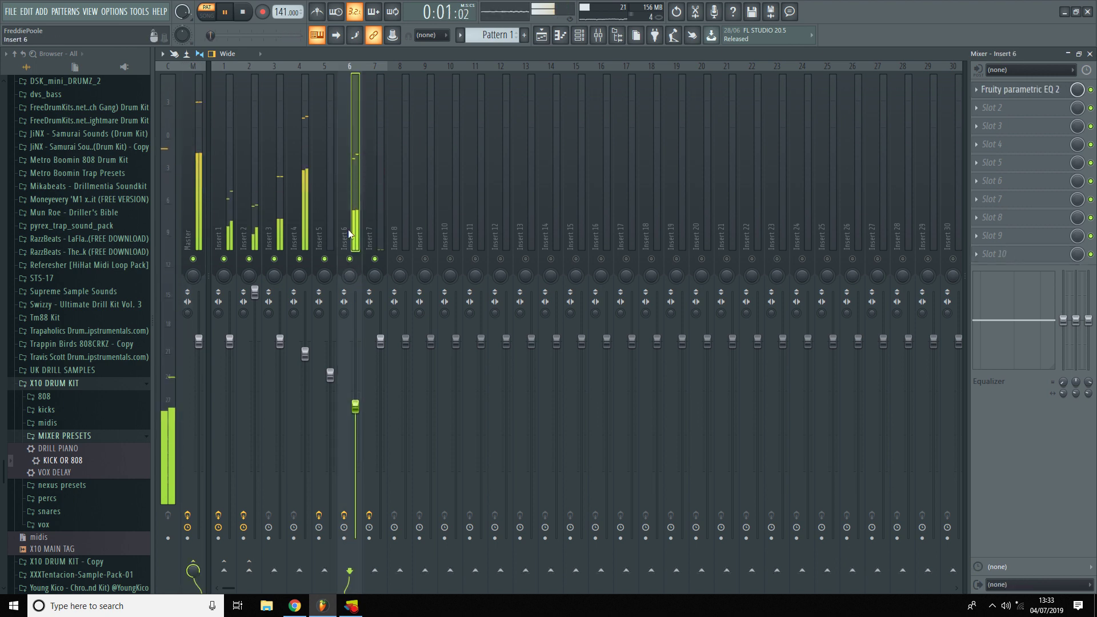
left_click(1002, 115)
left_click(857, 408)
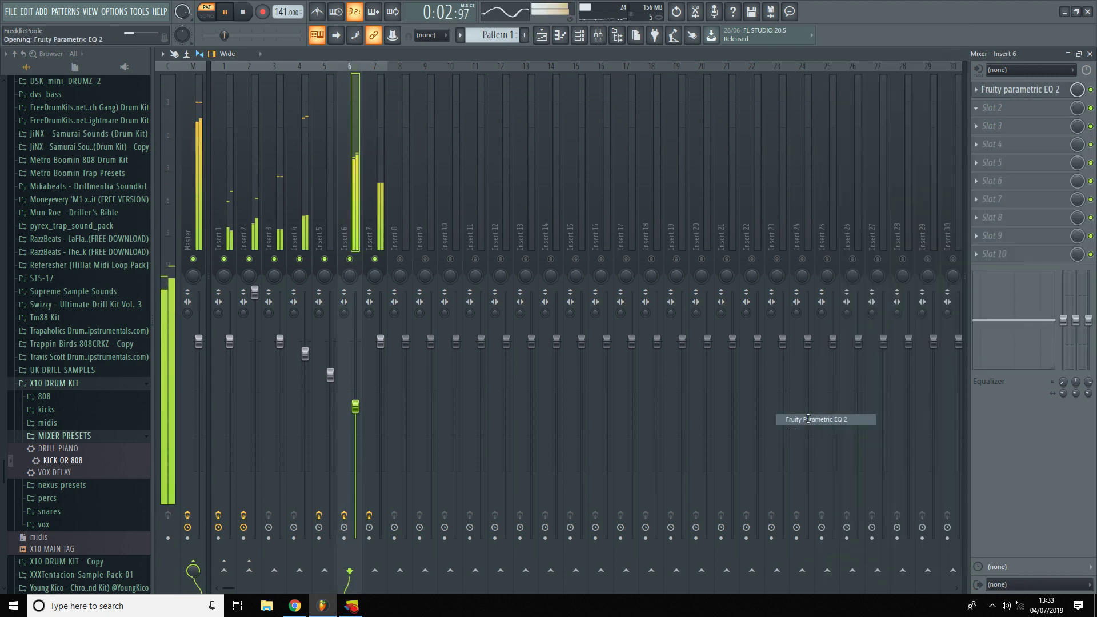
left_click_drag(418, 314, 400, 293)
key("space")
left_click(623, 212)
key("space")
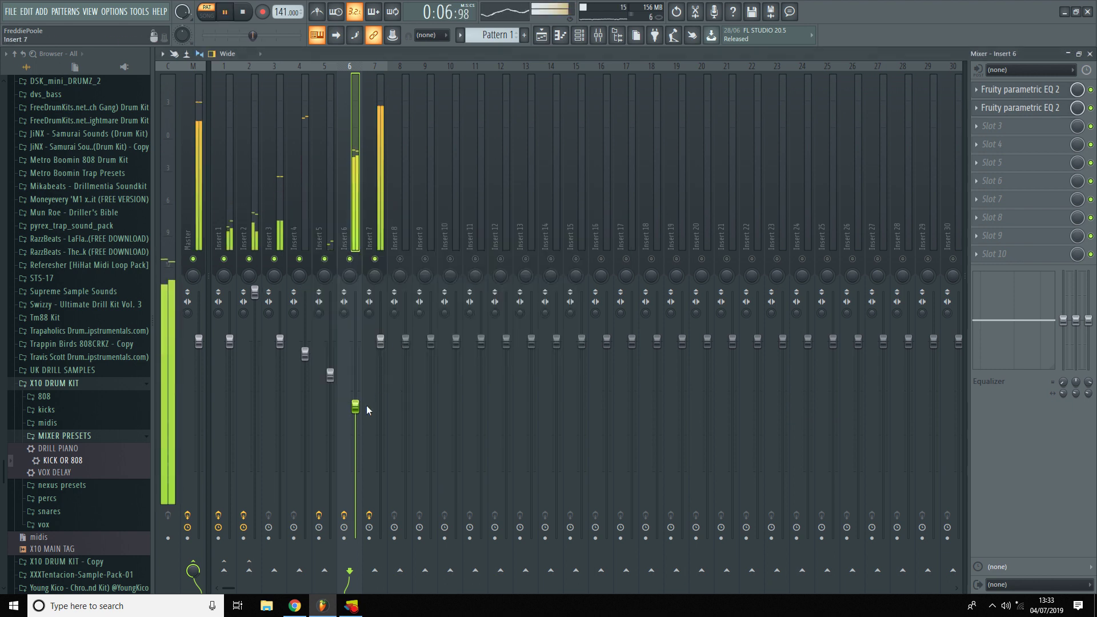
left_click_drag(355, 409, 355, 429)
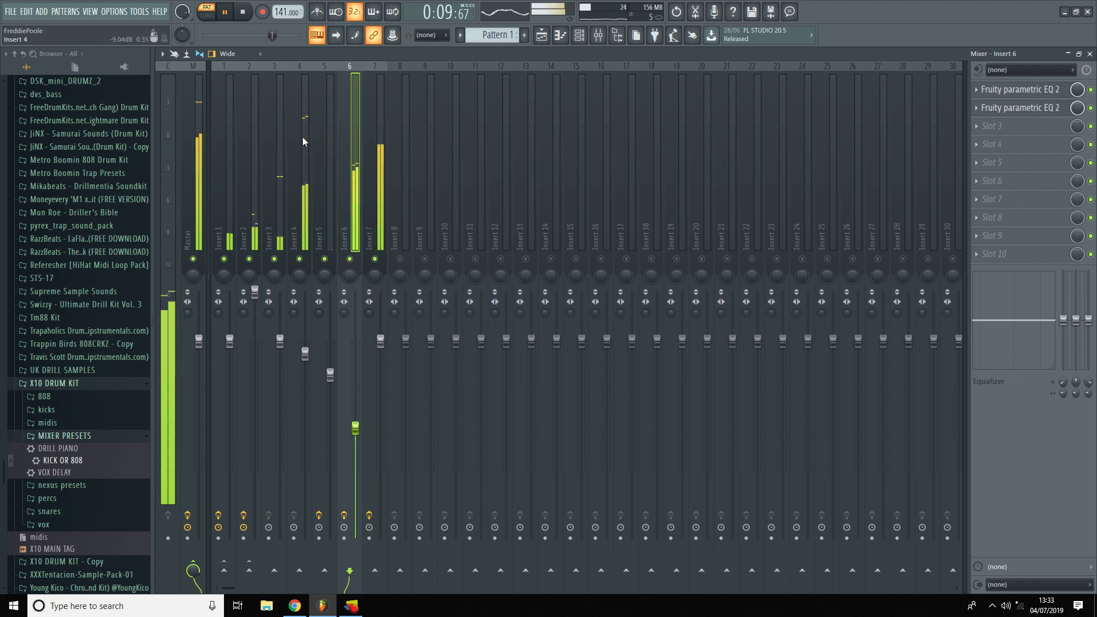
Place Pattern 1 at bar 1 of playlist Track 1, stop playback and split the pattern by channel
key("F9")
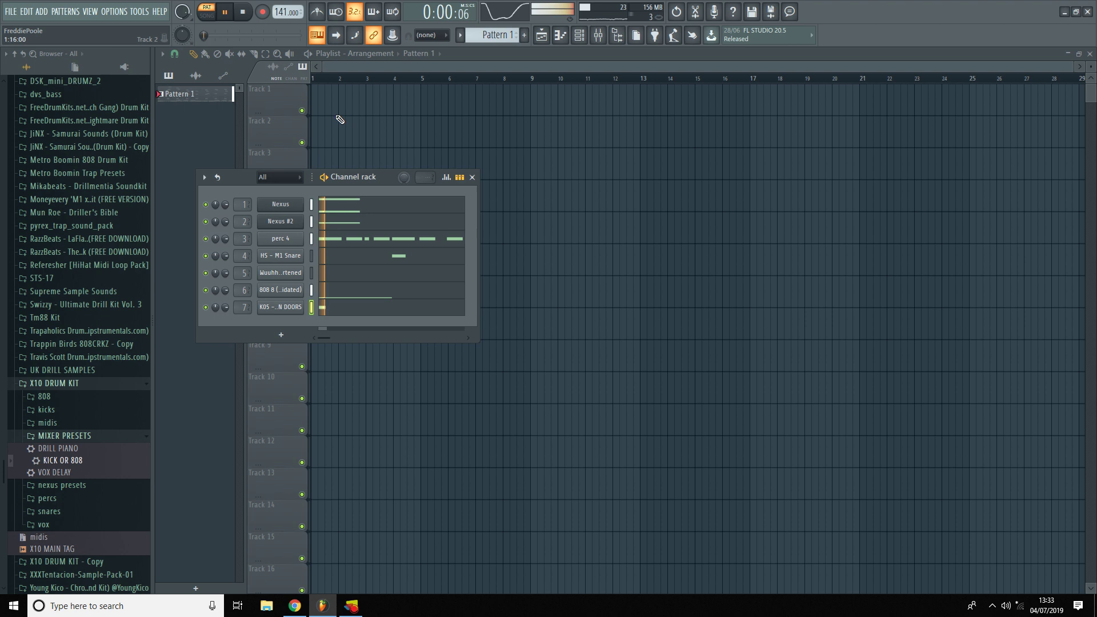
left_click(325, 105)
key("space")
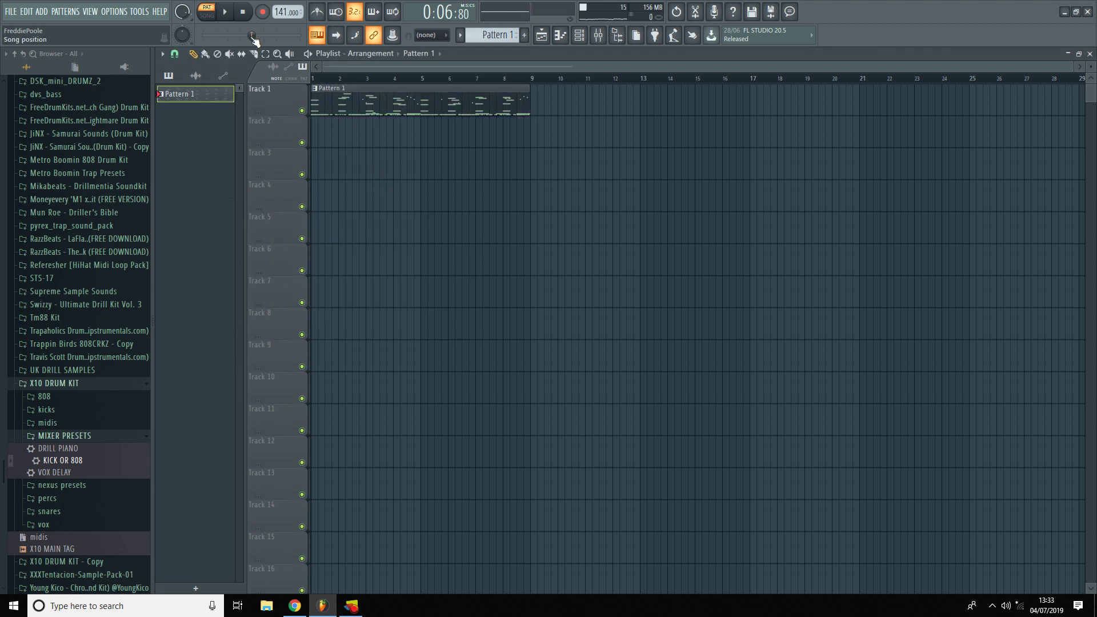
left_click(503, 35)
left_click(593, 219)
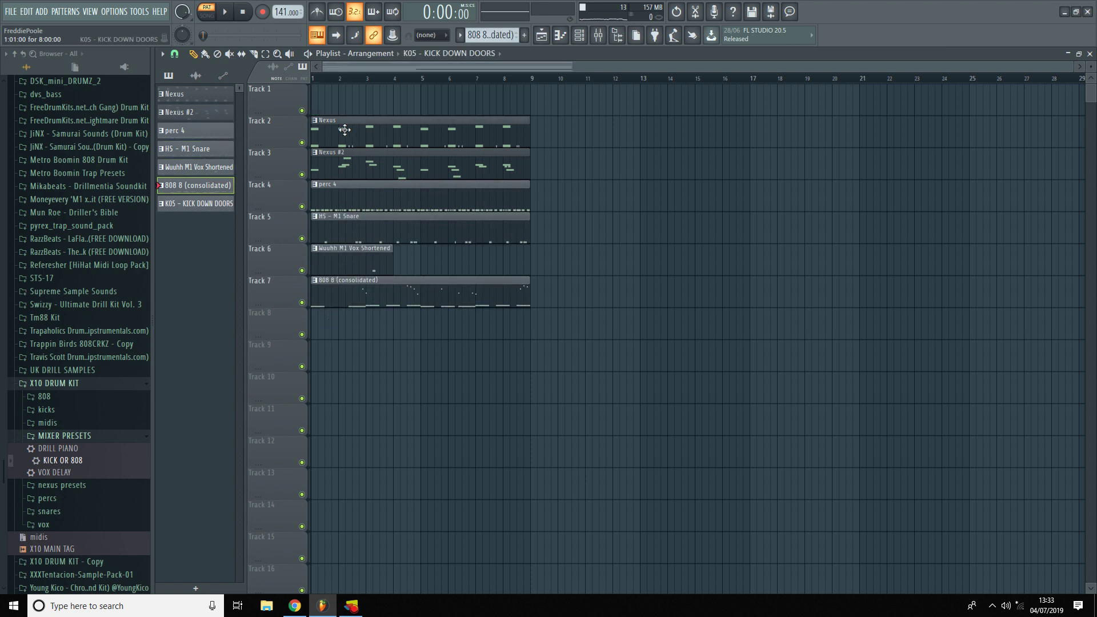
Select all the channel clips in the playlist and duplicate them five times so the arrangement runs to bar 49
left_click_drag(369, 371, 447, 59)
key("ctrl+b")
key("ctrl+b")
key("ctrl+b")
key("ctrl+b")
key("ctrl+b")
Delete the first 808, vox, snare, perc, Nexus #2 and kick clips, leaving only Nexus in bars 1 to 8
scroll(465, 312, "down", 4)
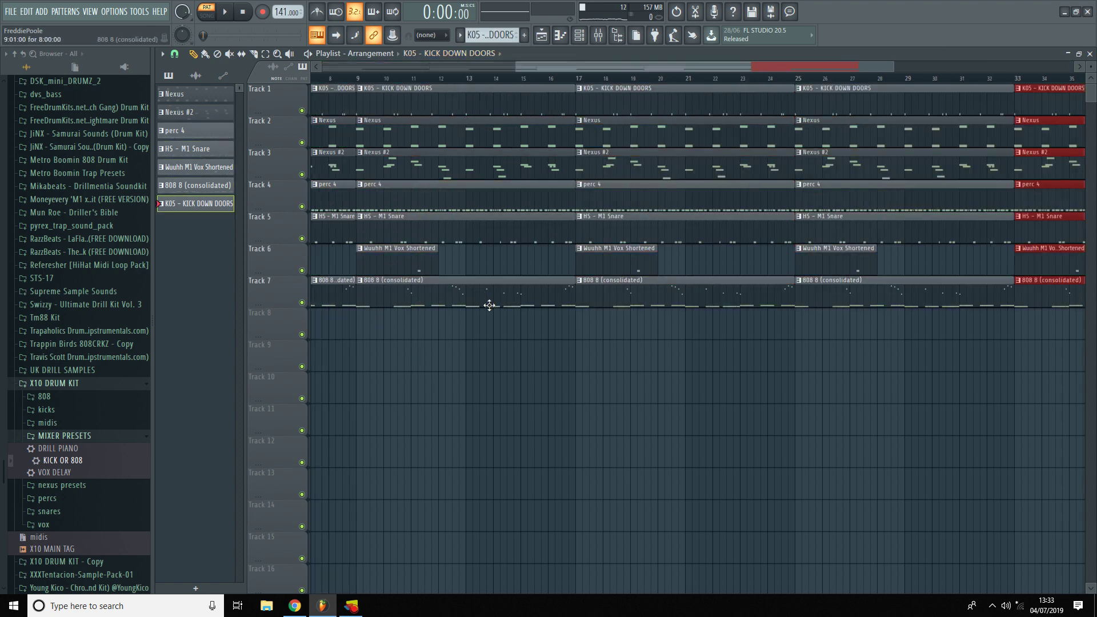
right_click(334, 294)
right_click(328, 258)
right_click(326, 228)
right_click(323, 201)
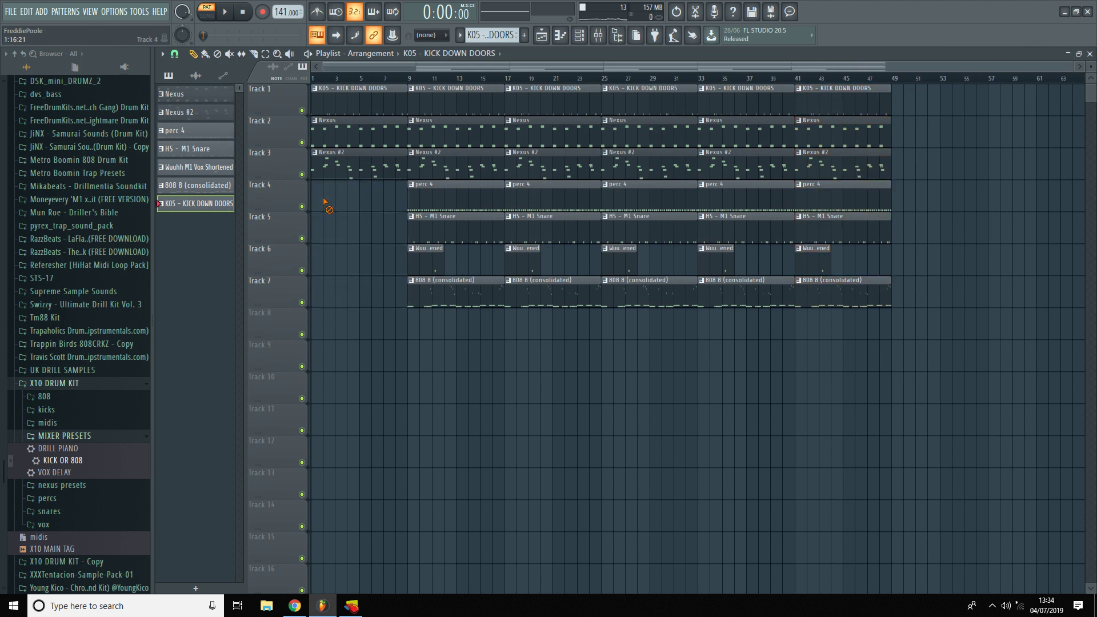
right_click(330, 163)
right_click(326, 100)
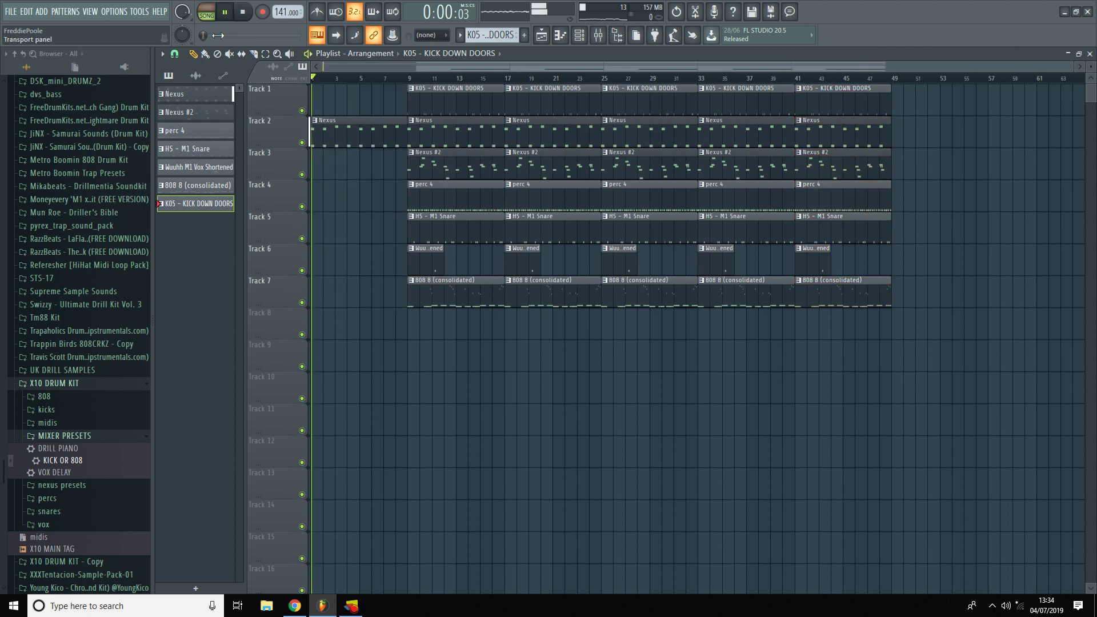
Delete the K05 kick clip on Track 1 and the M1 Snare clip on Track 5 that start at bar 9
scroll(441, 167, "up", 5)
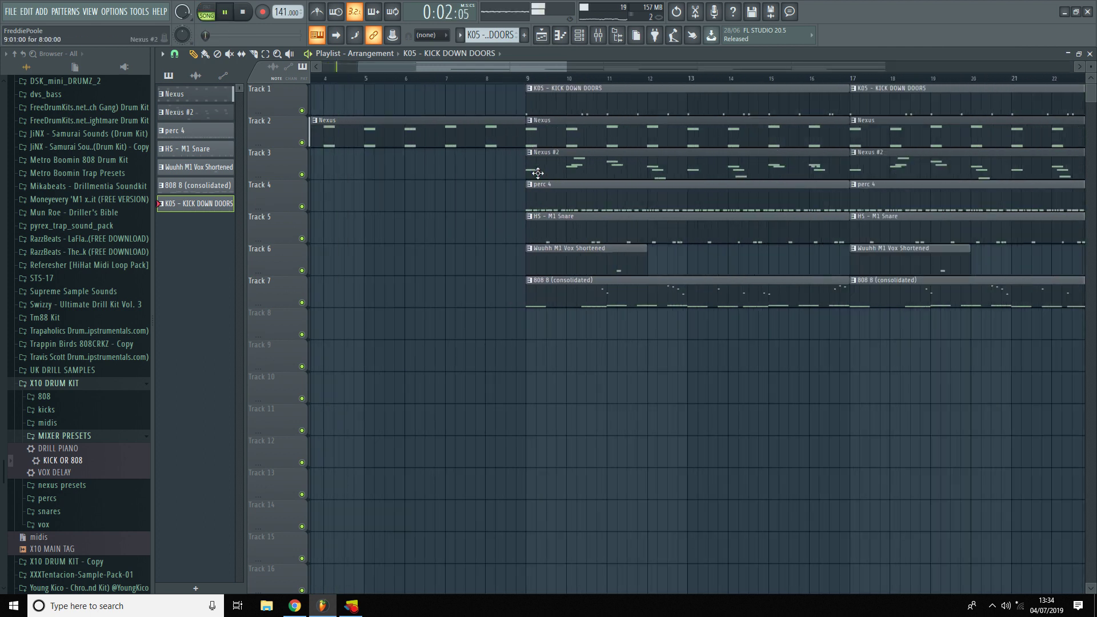
scroll(537, 173, "up", 3)
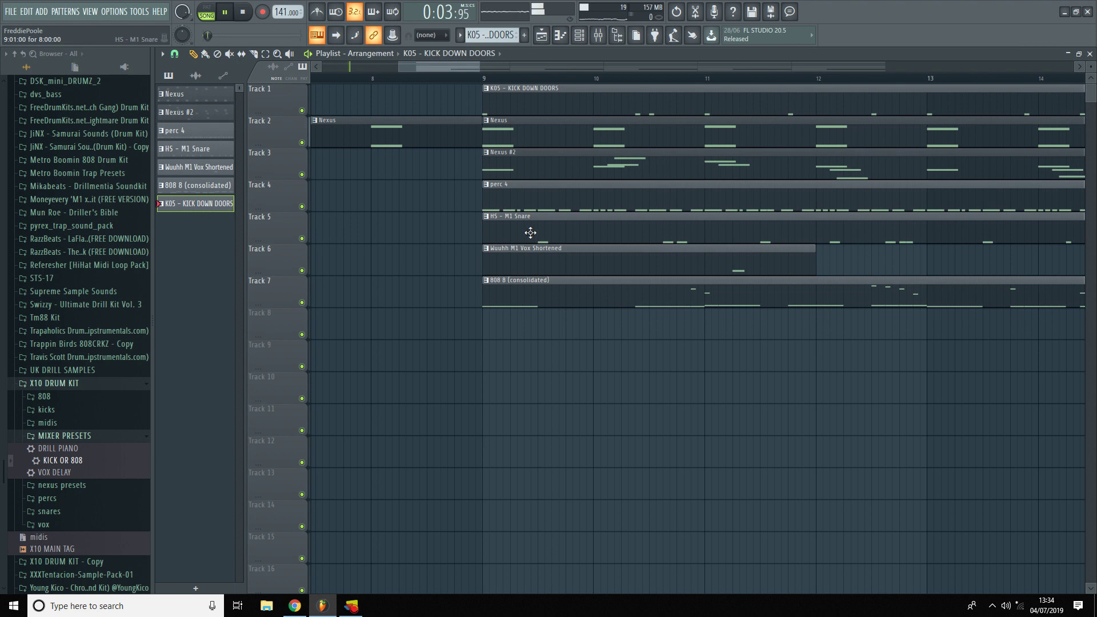
right_click(524, 102)
scroll(492, 228, "up", 3)
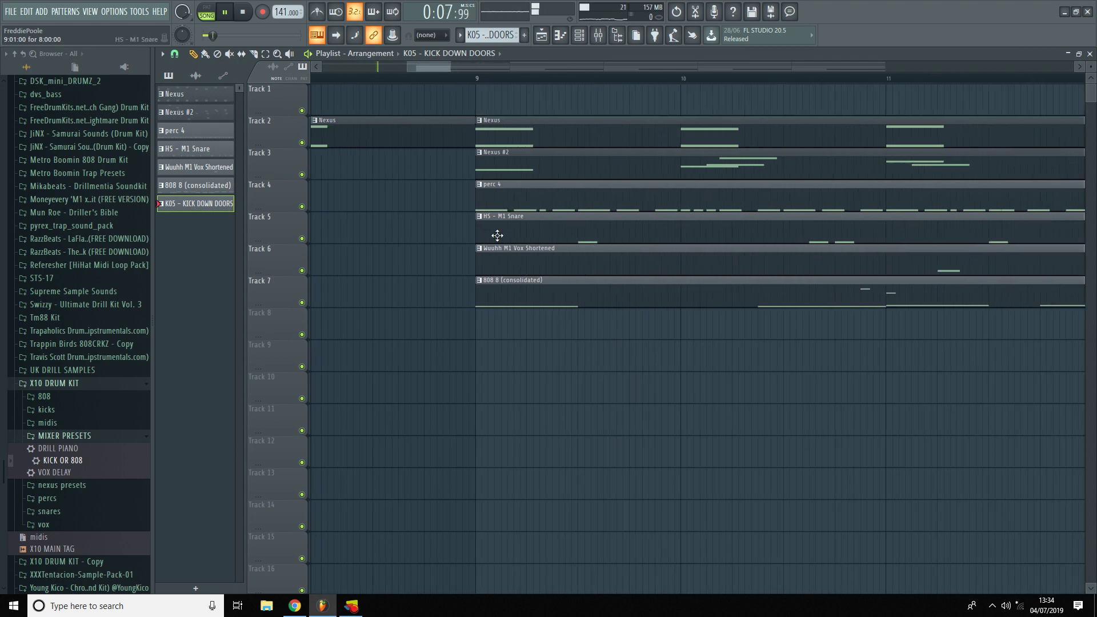
right_click(500, 236)
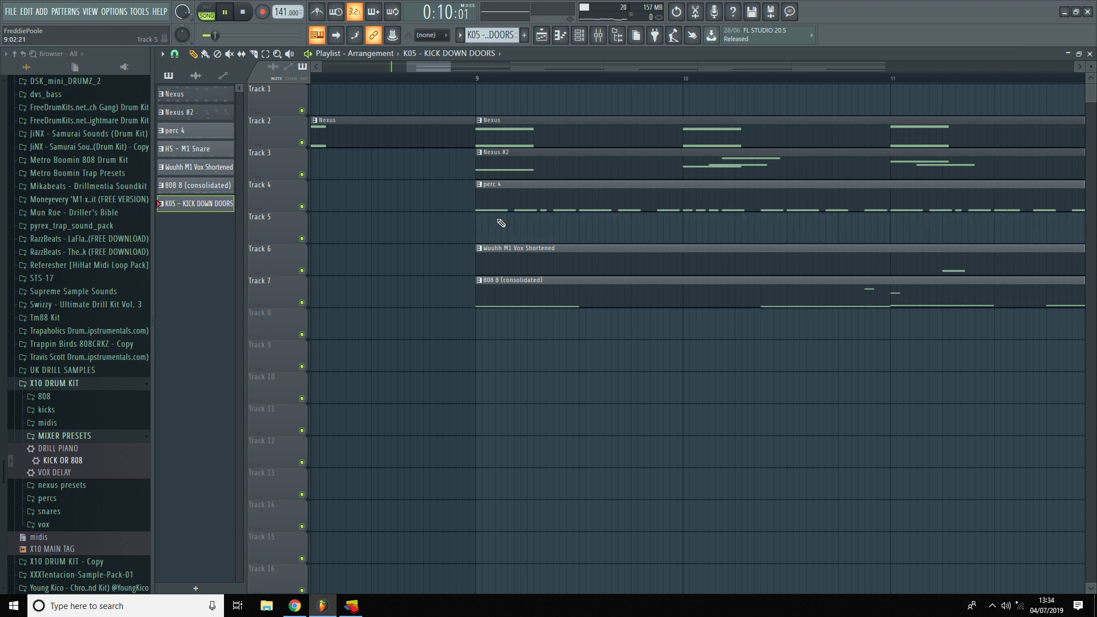
Play the arrangement from about bar 9 and listen to how the section builds towards bar 17
key("space")
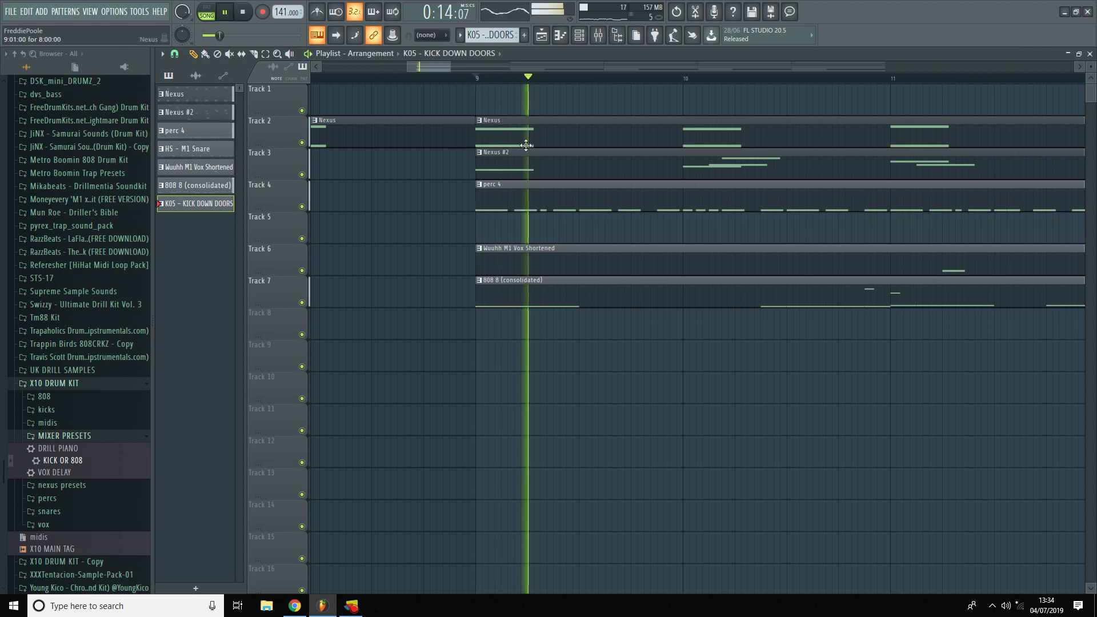
scroll(623, 173, "down", 2)
scroll(714, 168, "down", 3)
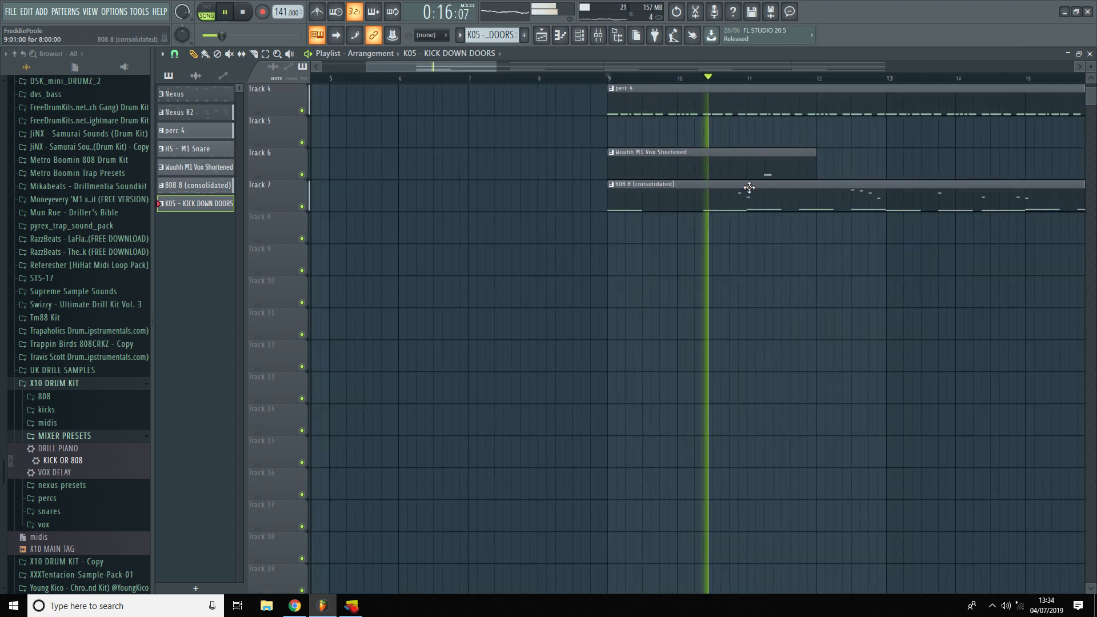
scroll(714, 168, "down", 3)
scroll(720, 168, "up", 1)
scroll(723, 174, "down", 2)
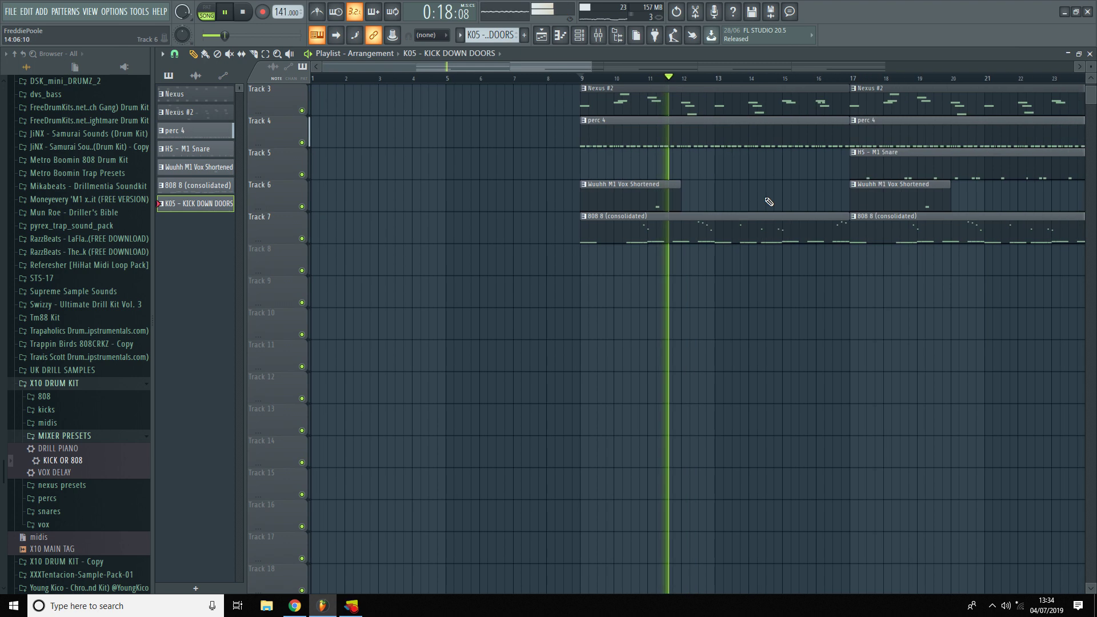
scroll(708, 193, "up", 1)
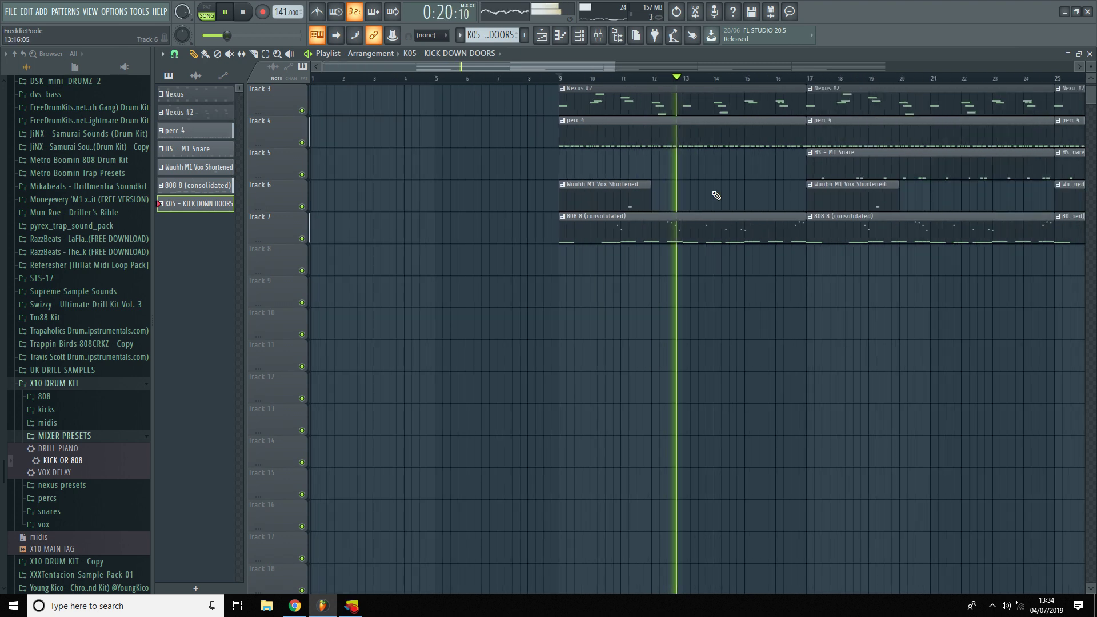
scroll(707, 208, "down", 1)
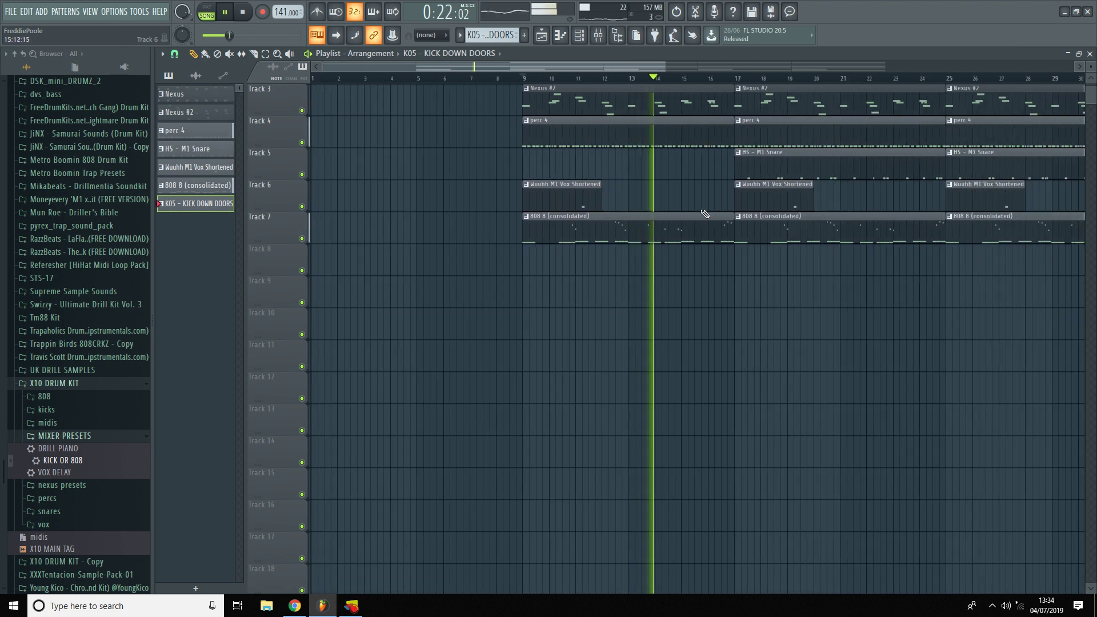
scroll(693, 232, "up", 1)
scroll(661, 228, "up", 1)
scroll(661, 228, "up", 3)
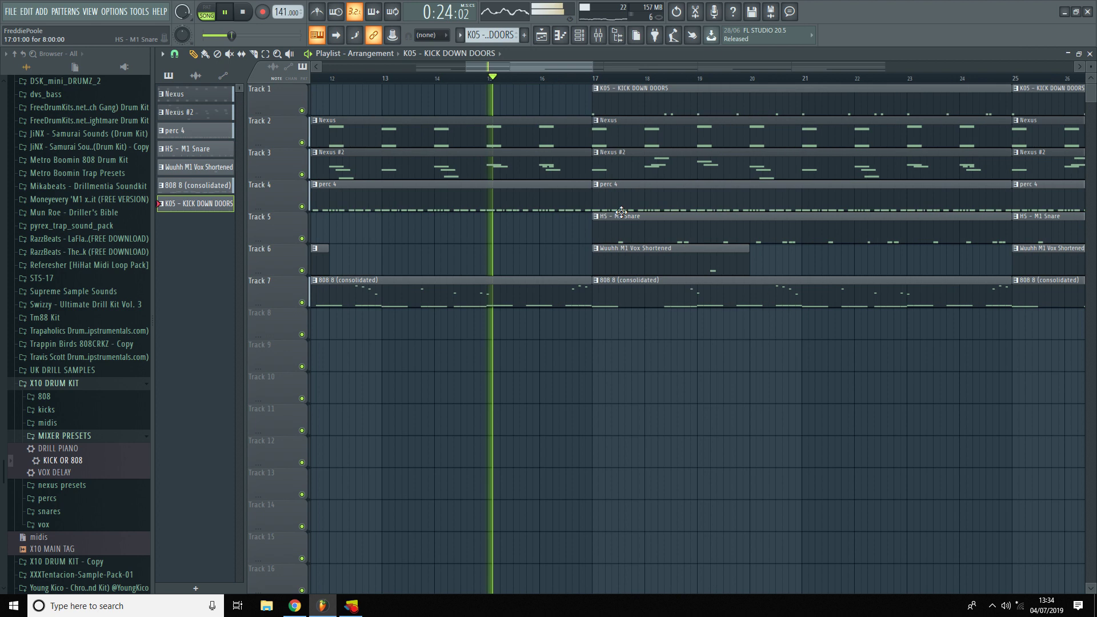
Remove the Nexus #2 clip at bar 17 and trim that section's kick clip to start mid-bar 18 and its 808 clip at bar 19
left_click_drag(574, 104, 708, 104)
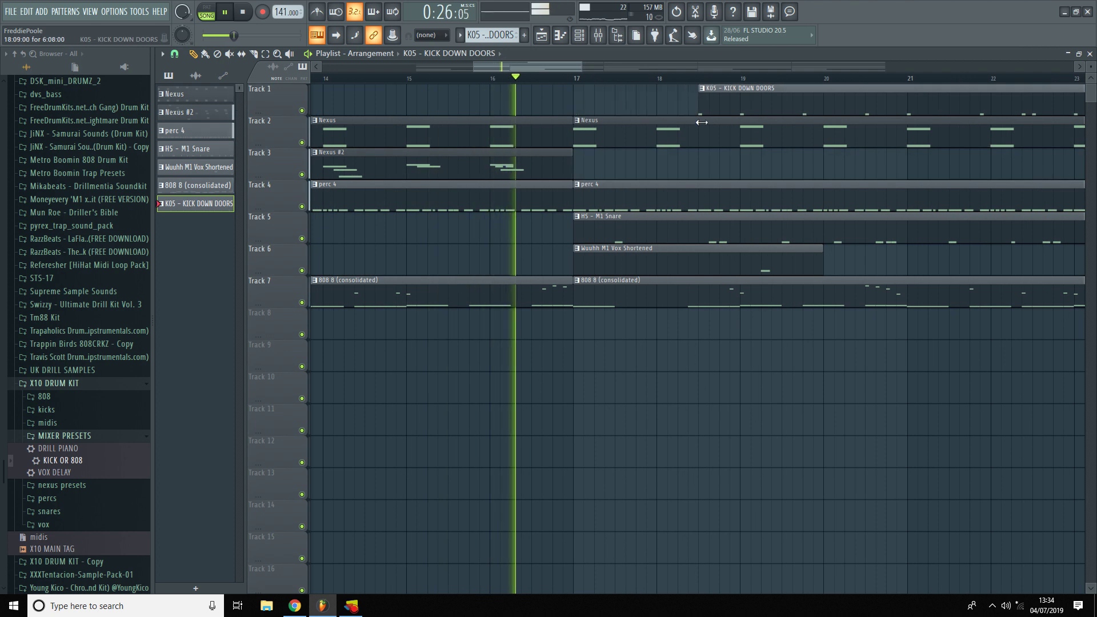
key("space")
left_click_drag(577, 295, 724, 333)
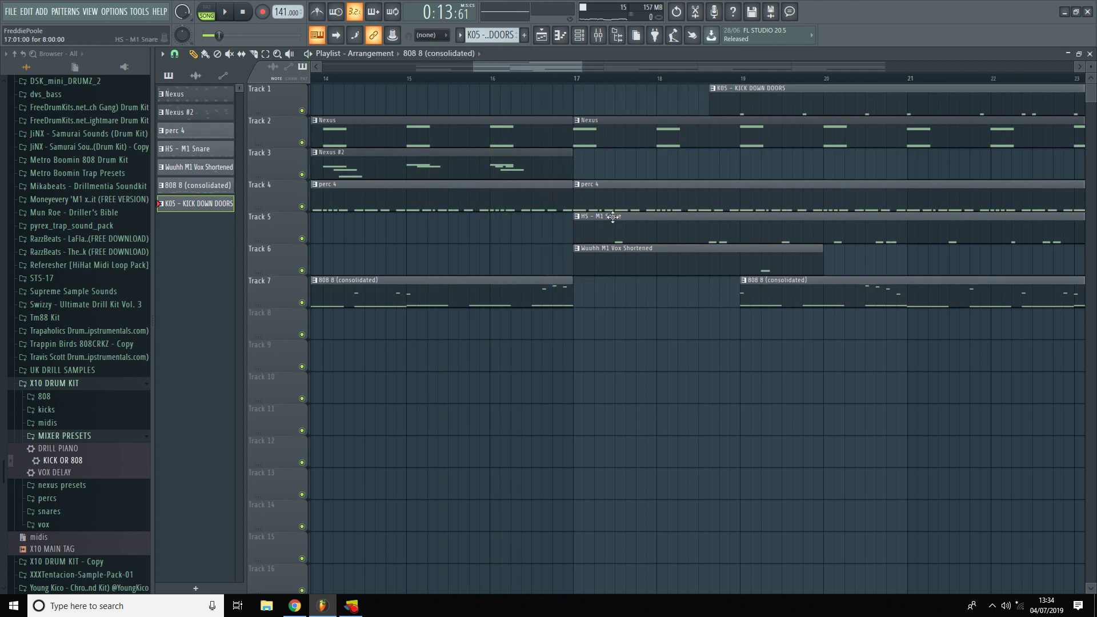
Play the section from bar 17 and delete the Wuuhh M1 Vox clip on Track 6 that starts there
key("space")
scroll(578, 85, "down", 2)
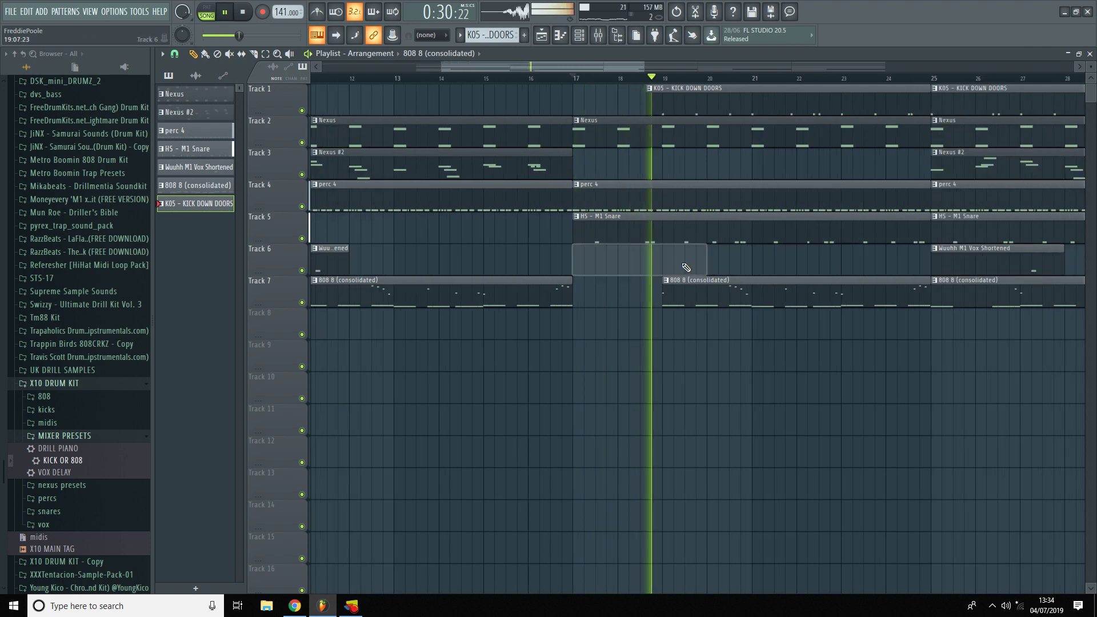
right_click(667, 254)
Play the edited arrangement from about bar 17 through to bar 33 to check the transitions, then stop playback
key("space")
key("space")
scroll(657, 251, "down", 3)
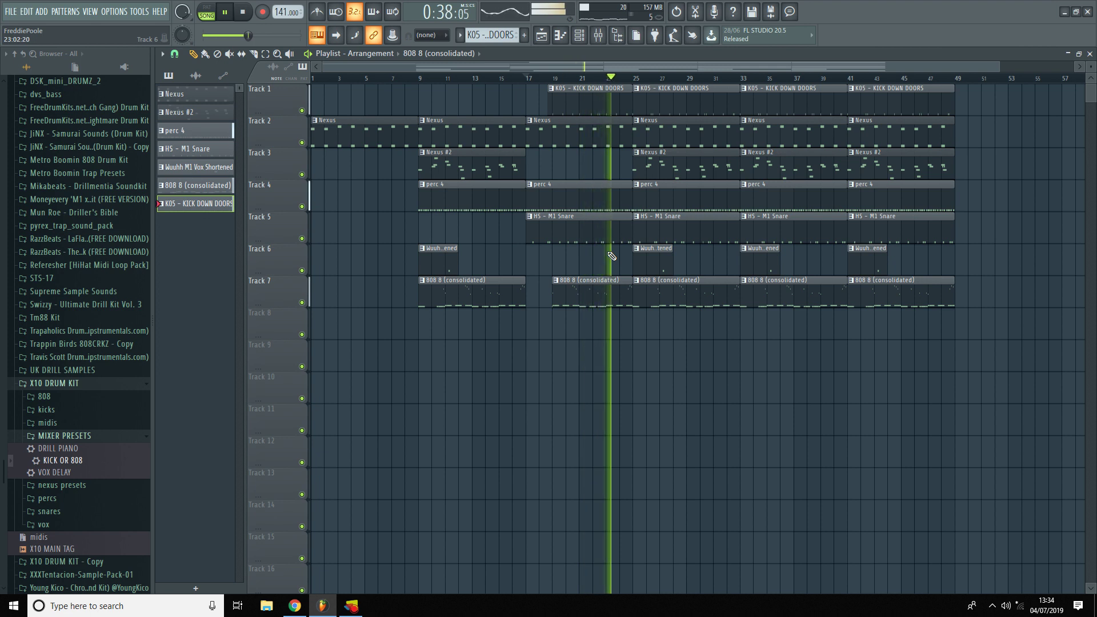
scroll(645, 332, "up", 3)
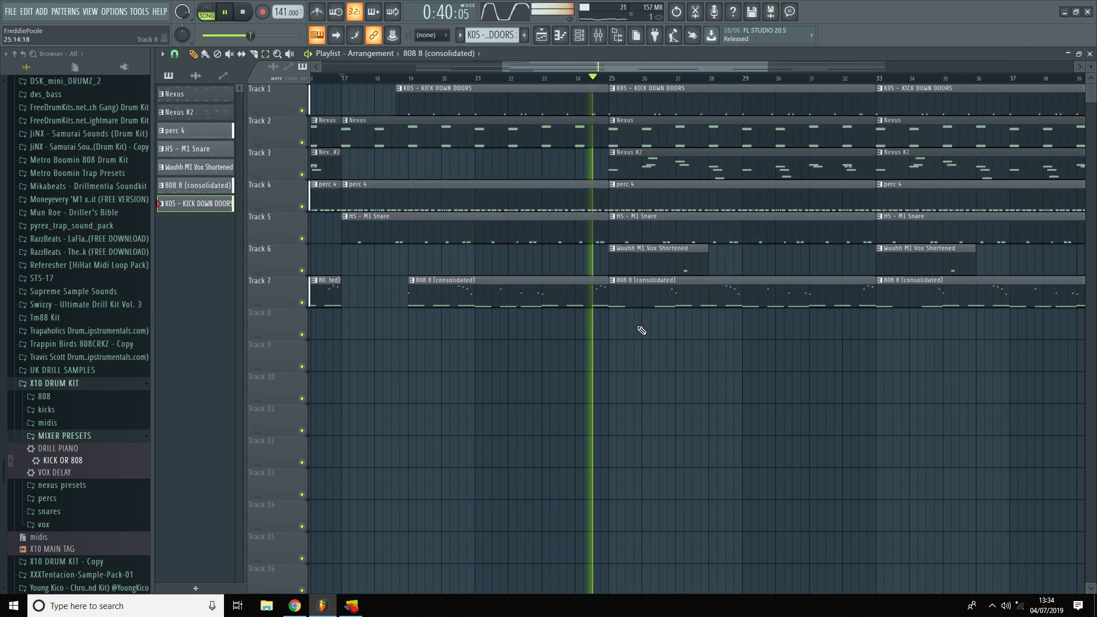
scroll(560, 210, "up", 5)
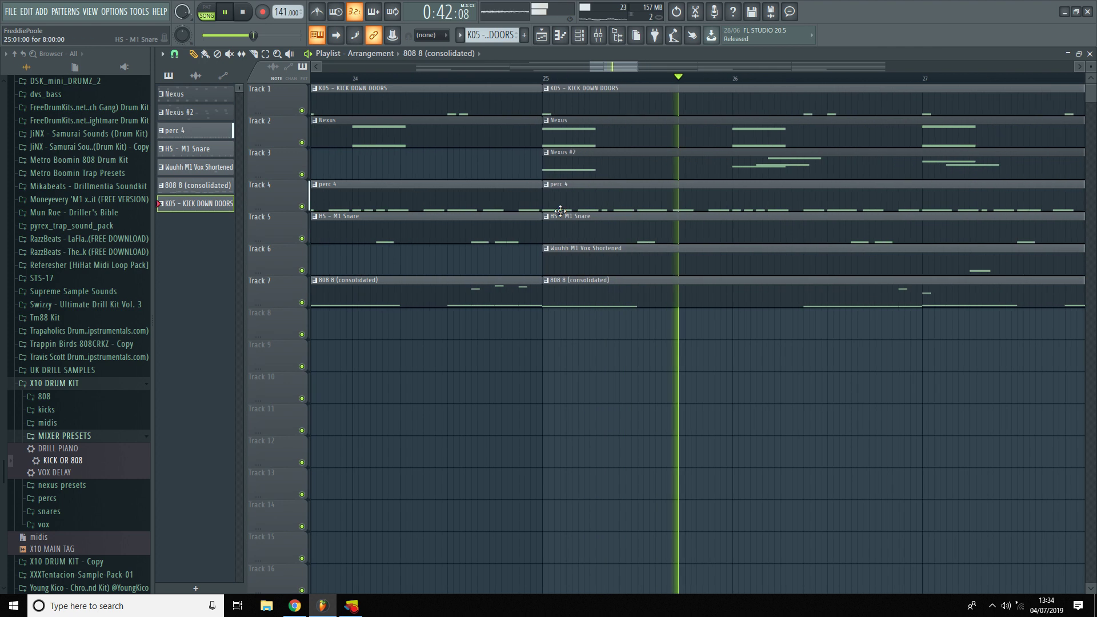
scroll(559, 209, "up", 2)
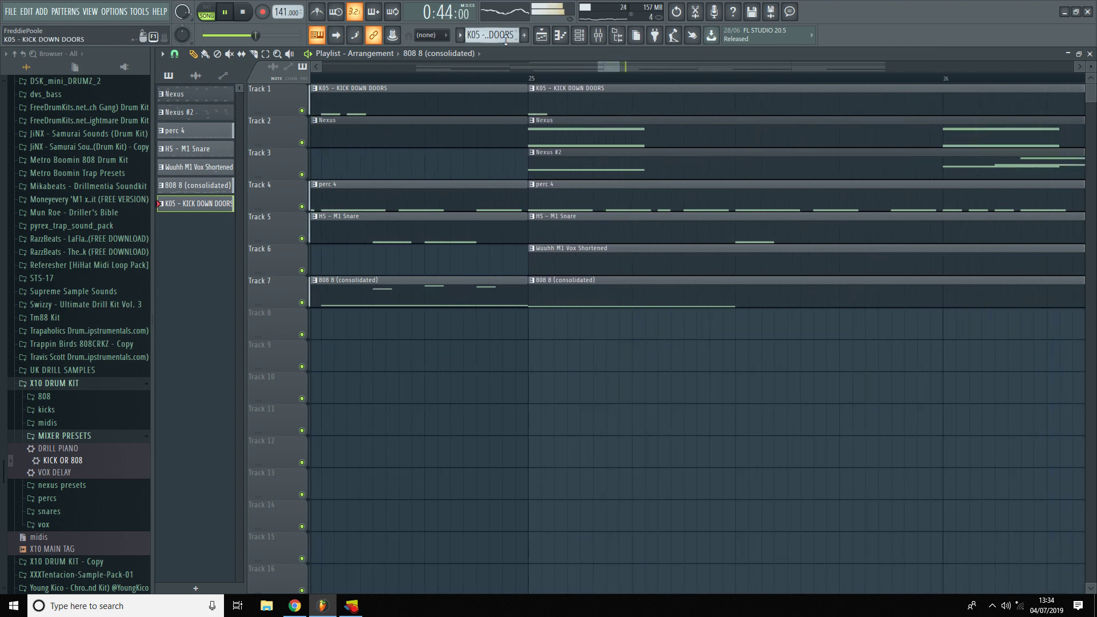
scroll(563, 154, "down", 5)
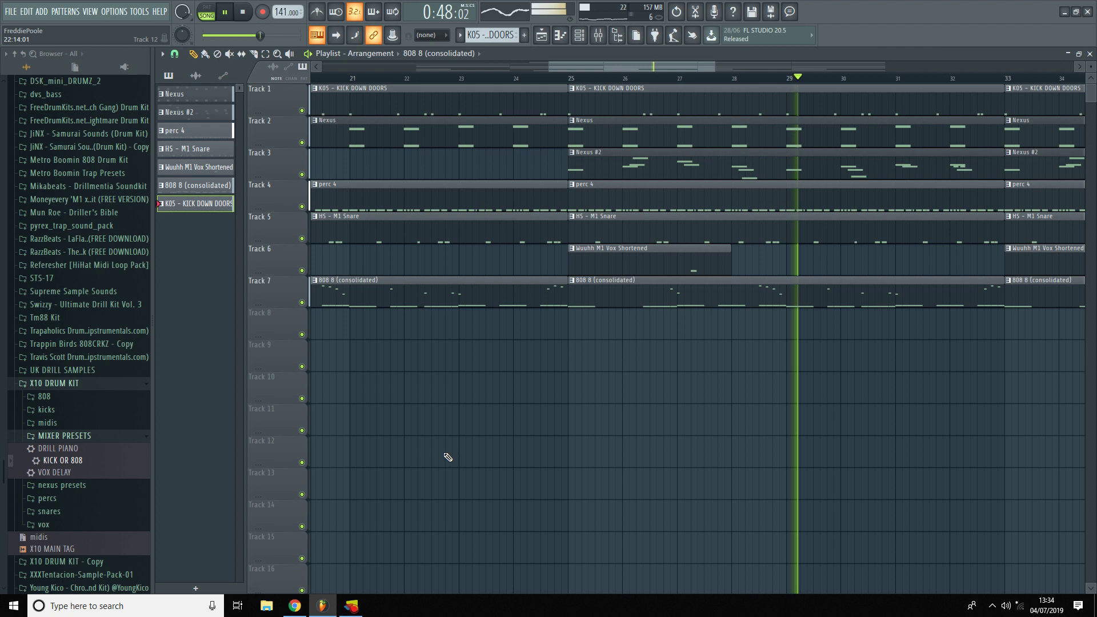
scroll(594, 347, "down", 4)
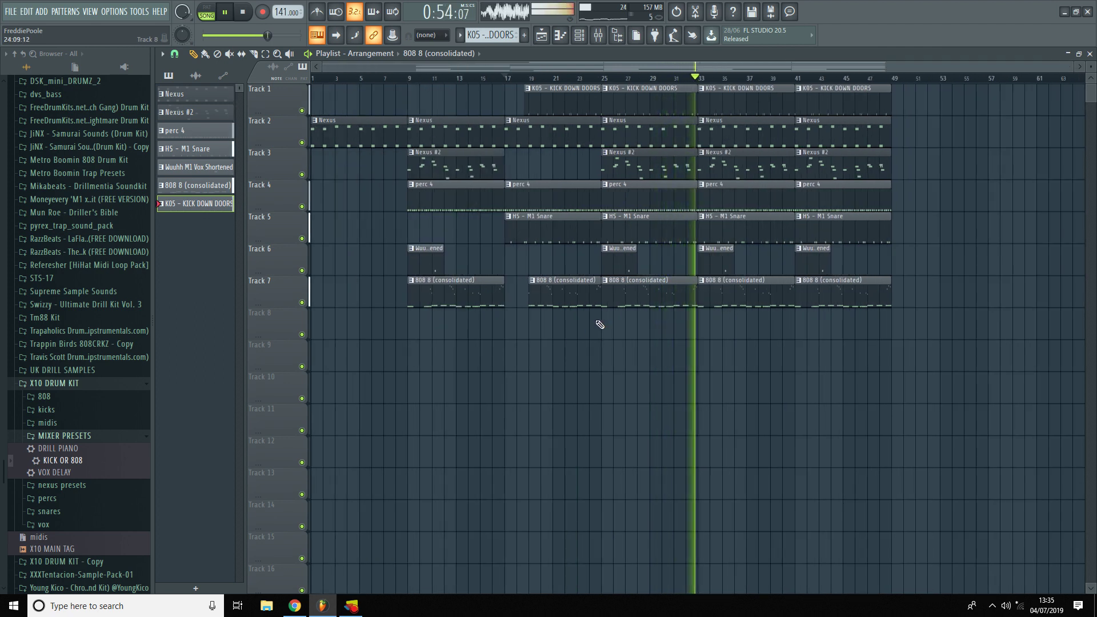
key("space")
left_click(352, 603)
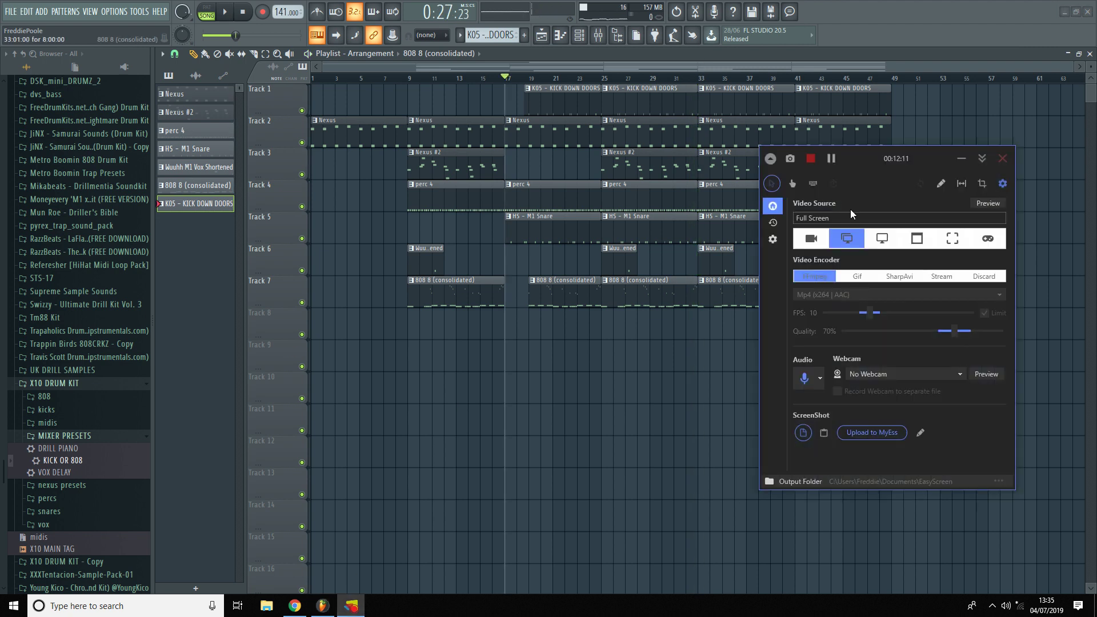